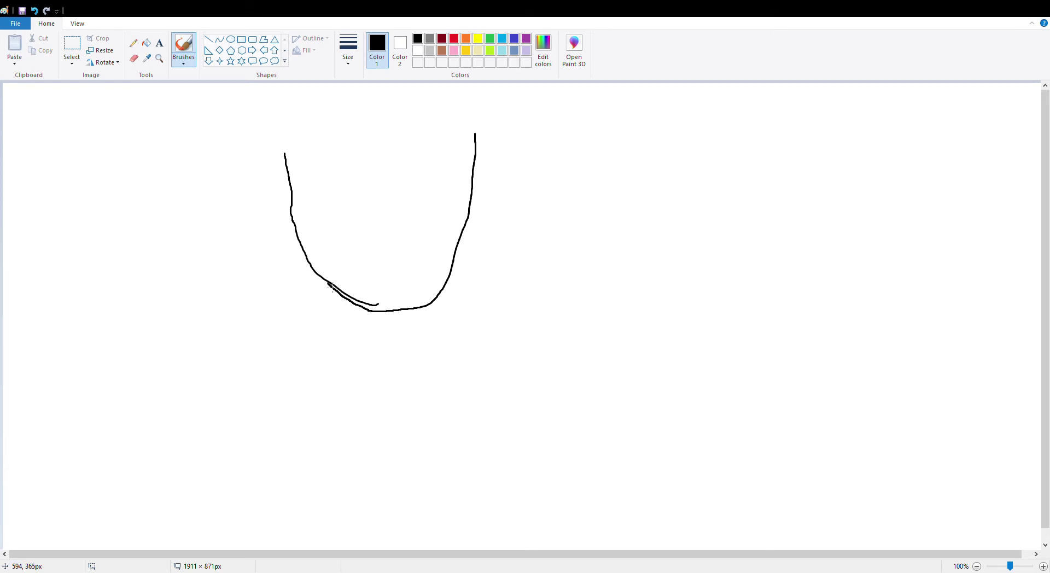
# Draw an ear with inner detail on each side of the head and two eyes with irises on the face.
pyautogui.moveTo(289, 180)
pyautogui.mouseDown()
pyautogui.moveTo(267, 176)
pyautogui.moveTo(256, 188)
pyautogui.moveTo(263, 214)
pyautogui.moveTo(300, 234)
pyautogui.moveTo(268, 190)
pyautogui.mouseUp()
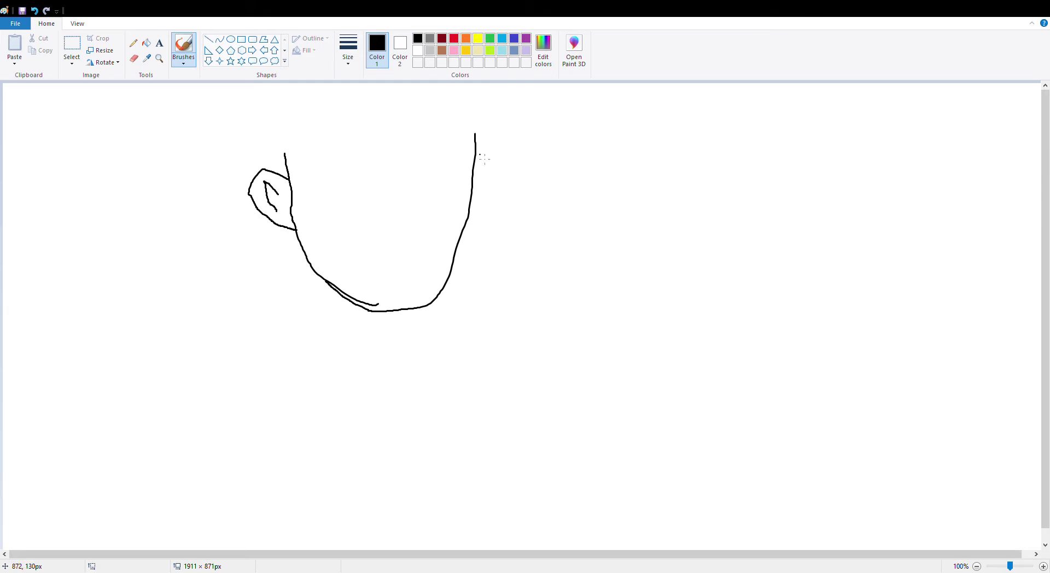
pyautogui.moveTo(501, 170); pyautogui.dragTo(474, 197)
pyautogui.moveTo(316, 183)
pyautogui.mouseDown()
pyautogui.moveTo(440, 154)
pyautogui.moveTo(320, 186)
pyautogui.moveTo(353, 173)
pyautogui.mouseUp()
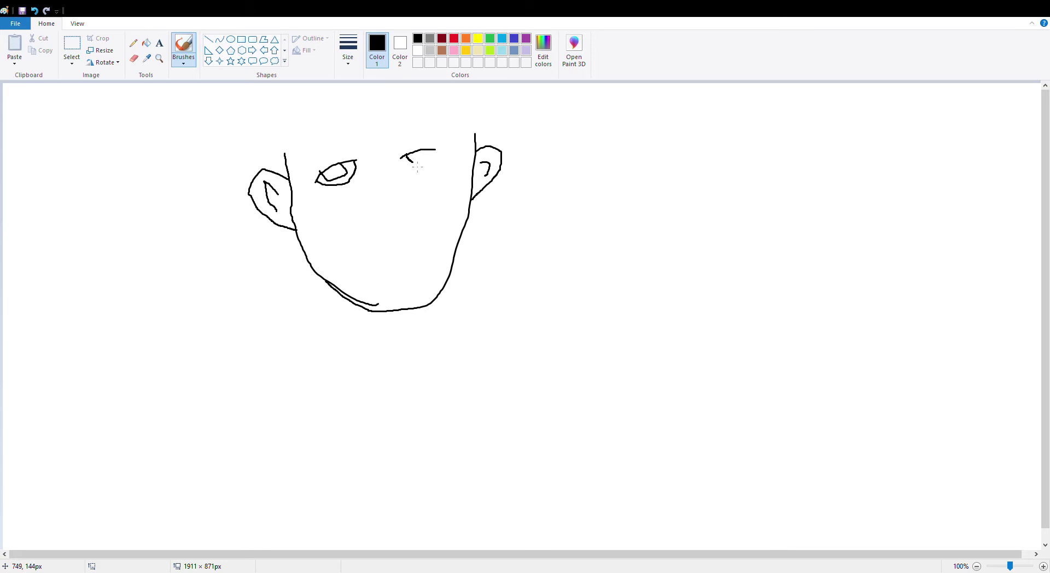
pyautogui.moveTo(400, 159)
pyautogui.mouseDown()
pyautogui.moveTo(440, 170)
pyautogui.moveTo(435, 149)
pyautogui.mouseUp()
# Draw a rounded nose between the eyes and a wide open smiling mouth above the chin.
pyautogui.moveTo(376, 170)
pyautogui.mouseDown()
pyautogui.moveTo(417, 208)
pyautogui.moveTo(396, 223)
pyautogui.mouseUp()
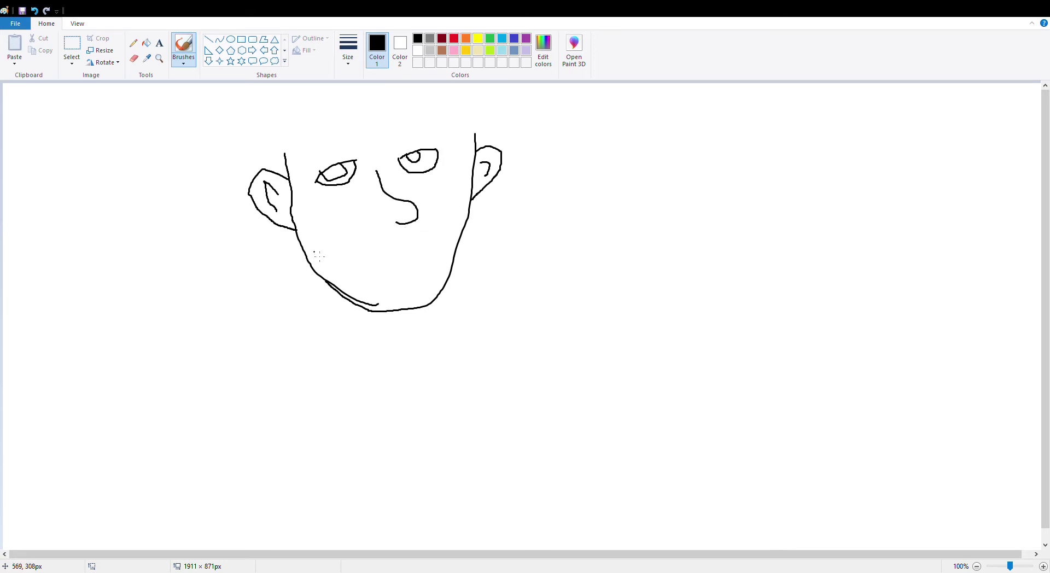
pyautogui.moveTo(332, 256)
pyautogui.mouseDown()
pyautogui.moveTo(402, 265)
pyautogui.moveTo(442, 241)
pyautogui.moveTo(440, 271)
pyautogui.moveTo(405, 299)
pyautogui.moveTo(341, 264)
pyautogui.mouseUp()
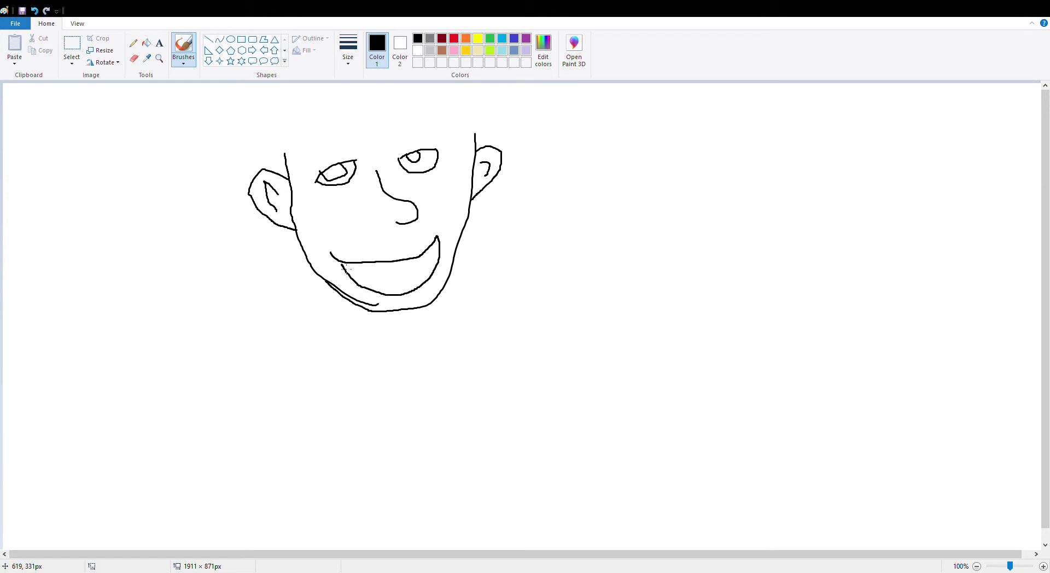
pyautogui.moveTo(398, 225); pyautogui.dragTo(383, 223)
# Draw outlined eyebrows above both eyes and a closed, flat-topped hair outline spanning the head just above them.
pyautogui.moveTo(321, 165)
pyautogui.mouseDown()
pyautogui.moveTo(361, 158)
pyautogui.moveTo(300, 171)
pyautogui.mouseUp()
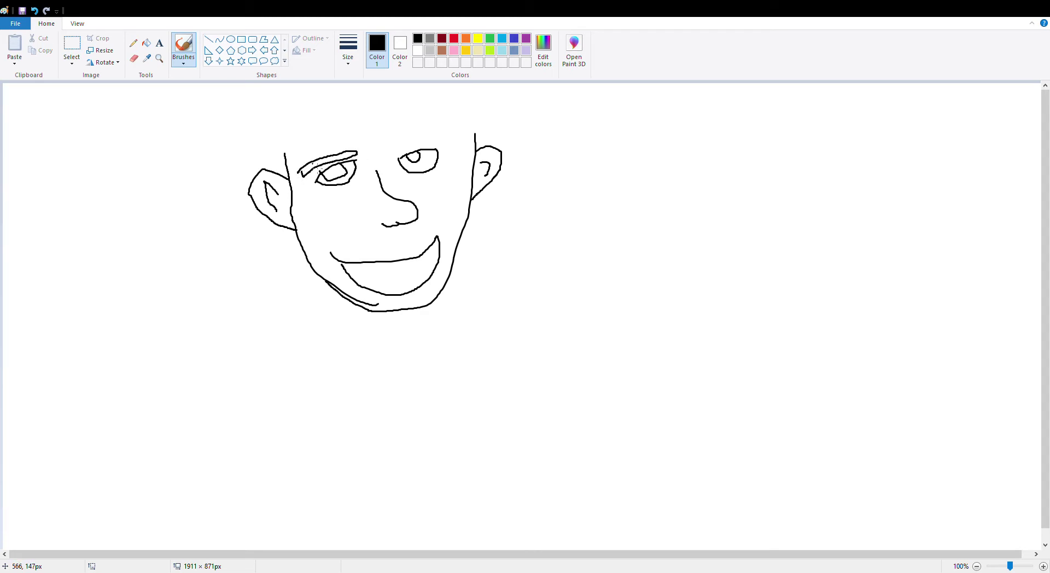
pyautogui.moveTo(410, 138)
pyautogui.mouseDown()
pyautogui.moveTo(453, 158)
pyautogui.moveTo(437, 141)
pyautogui.moveTo(412, 138)
pyautogui.mouseUp()
pyautogui.moveTo(287, 159)
pyautogui.mouseDown()
pyautogui.moveTo(275, 122)
pyautogui.moveTo(315, 98)
pyautogui.moveTo(401, 81)
pyautogui.moveTo(479, 79)
pyautogui.moveTo(530, 104)
pyautogui.moveTo(474, 137)
pyautogui.mouseUp()
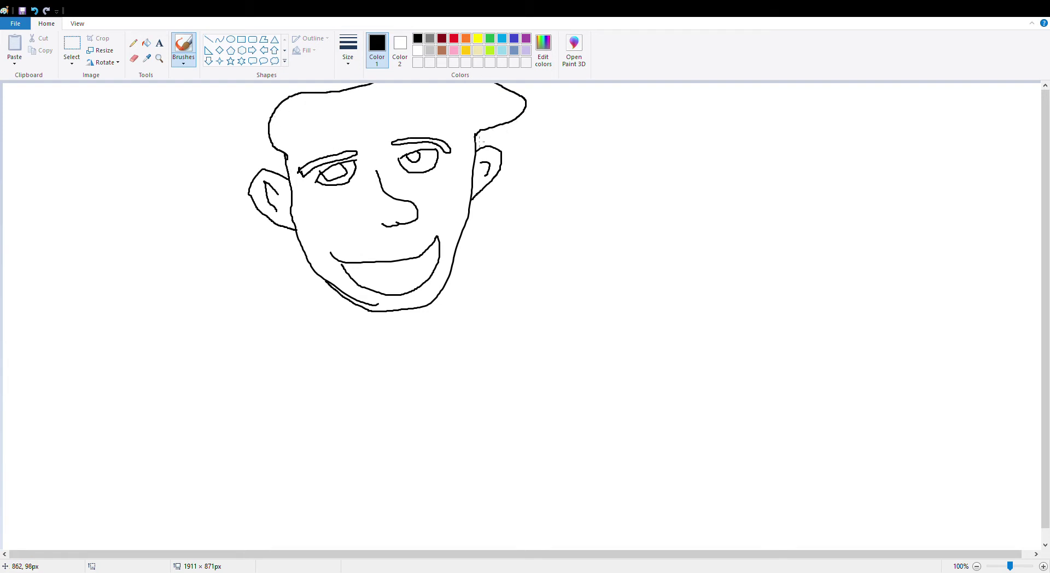
pyautogui.click(34, 11)
pyautogui.moveTo(286, 155)
pyautogui.mouseDown()
pyautogui.moveTo(301, 123)
pyautogui.moveTo(408, 94)
pyautogui.moveTo(491, 101)
pyautogui.moveTo(496, 113)
pyautogui.moveTo(479, 140)
pyautogui.moveTo(394, 135)
pyautogui.moveTo(293, 154)
pyautogui.mouseUp()
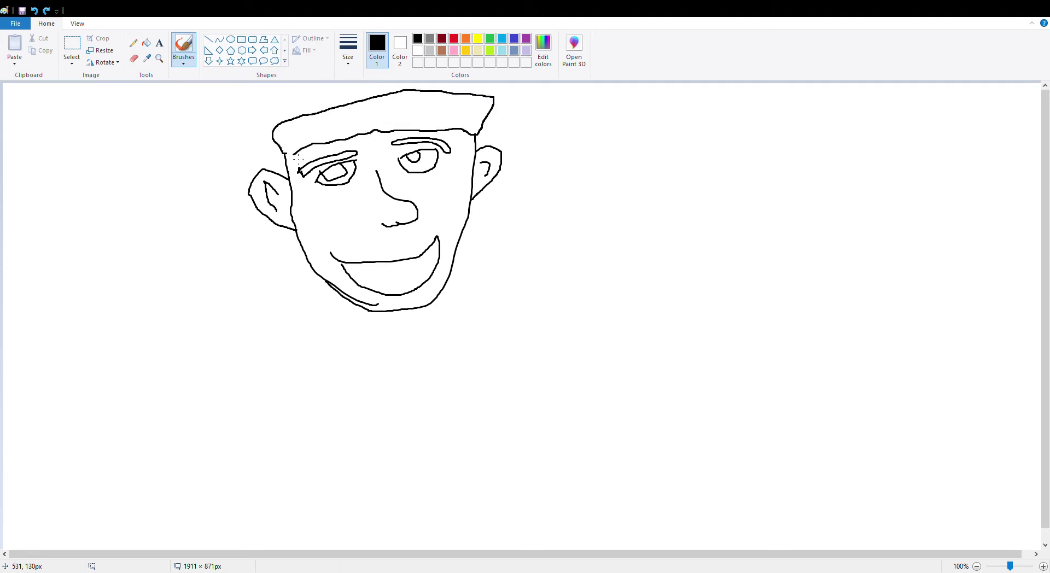
# Fill the hair, both eyebrows and both irises with black.
pyautogui.click(146, 43)
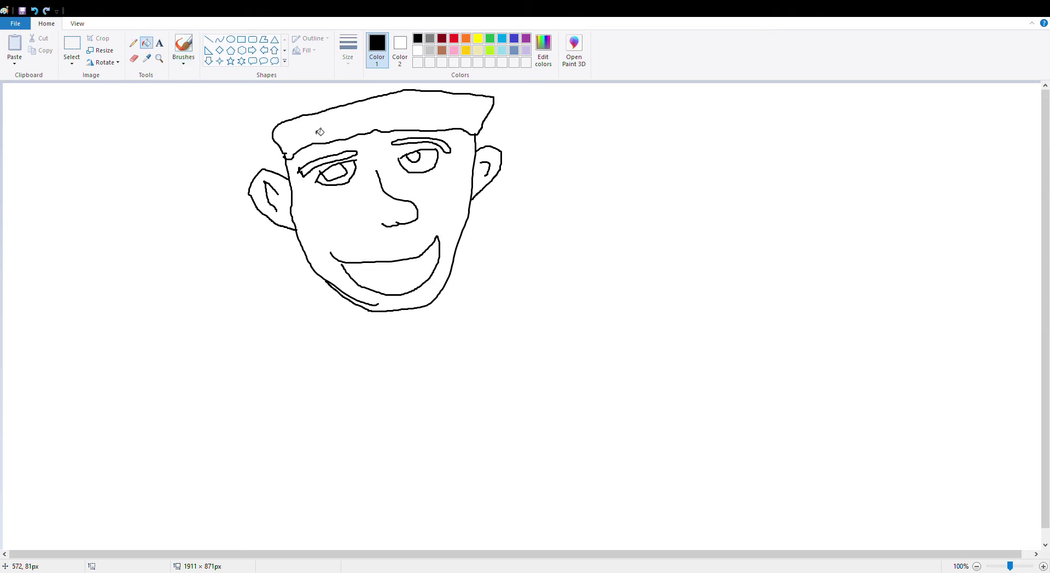
pyautogui.click(323, 134)
pyautogui.click(343, 160)
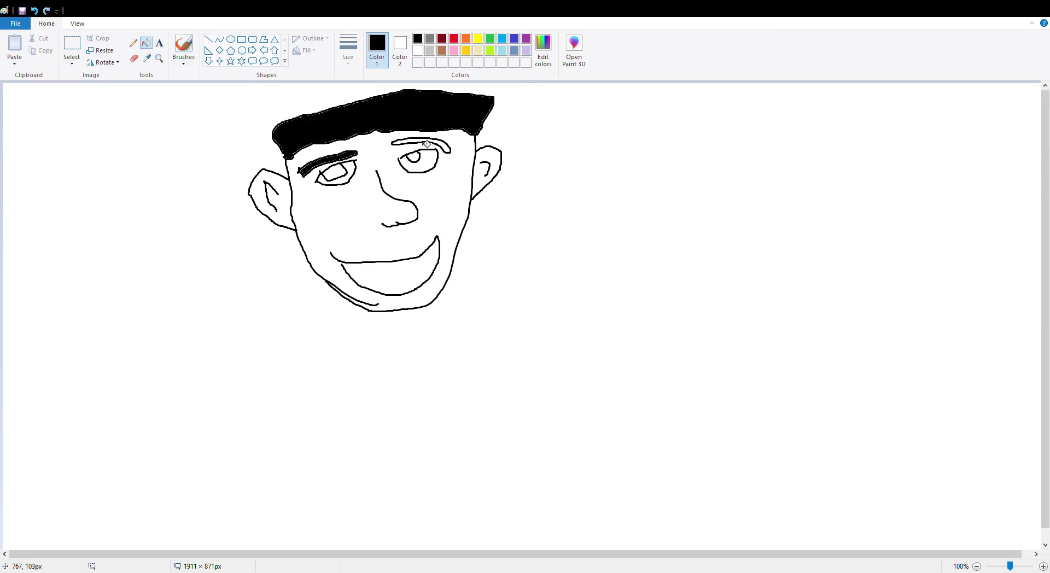
pyautogui.click(425, 144)
pyautogui.click(331, 177)
pyautogui.click(414, 158)
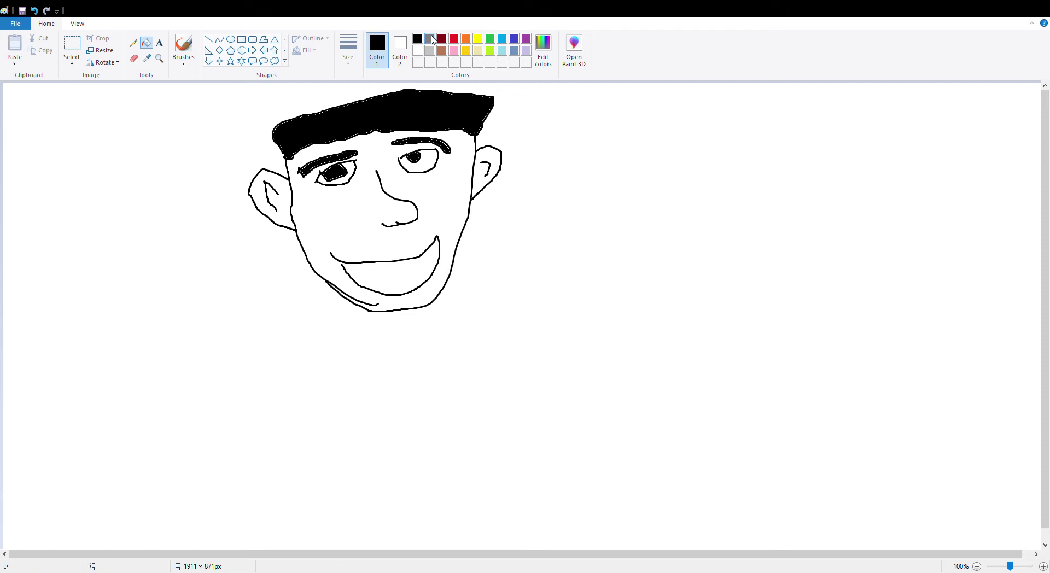
# Rework both irises with a thicker brush, using black strokes and white highlights.
pyautogui.click(398, 53)
pyautogui.click(184, 49)
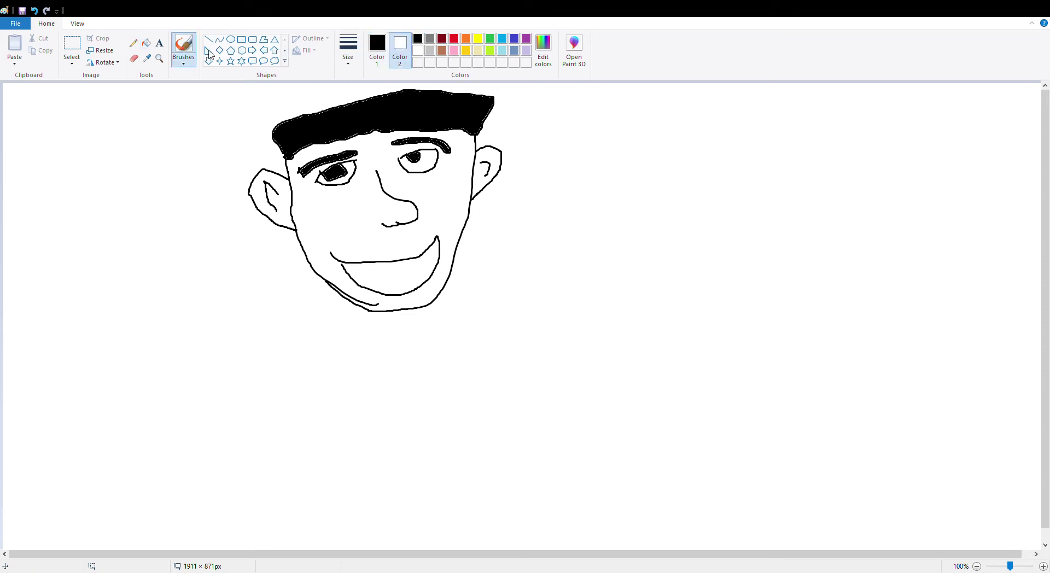
pyautogui.click(368, 139)
pyautogui.moveTo(323, 173)
pyautogui.mouseDown()
pyautogui.moveTo(333, 182)
pyautogui.moveTo(340, 172)
pyautogui.moveTo(316, 178)
pyautogui.moveTo(347, 174)
pyautogui.moveTo(341, 184)
pyautogui.moveTo(330, 180)
pyautogui.moveTo(338, 171)
pyautogui.mouseUp()
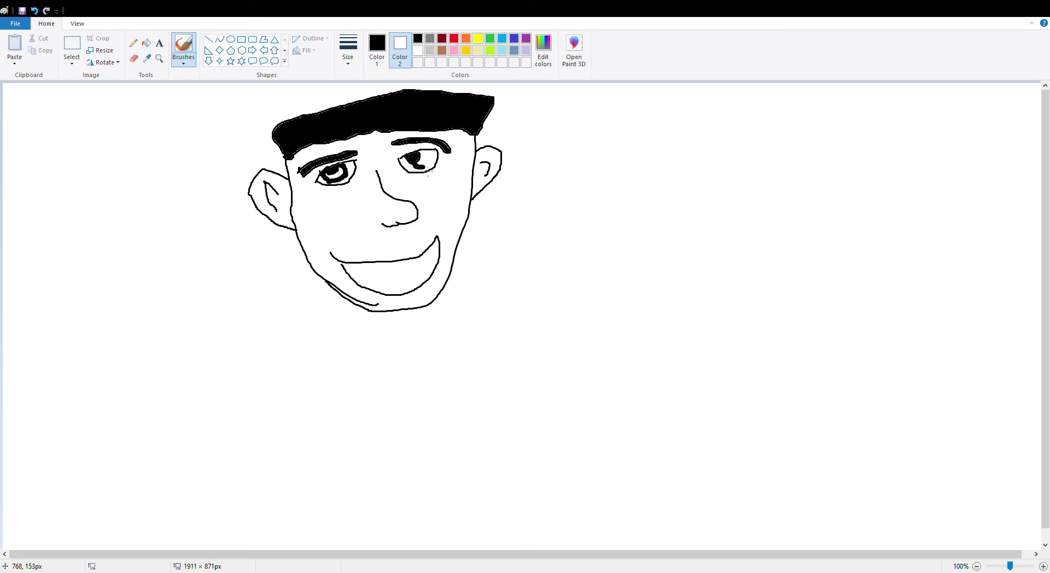
pyautogui.moveTo(422, 167); pyautogui.dragTo(419, 151)
# Thicken the nose line in black with a green blob under it, and add a short black stroke at the mouth's corner.
pyautogui.click(490, 40)
pyautogui.moveTo(384, 224)
pyautogui.mouseDown()
pyautogui.moveTo(422, 228)
pyautogui.moveTo(422, 215)
pyautogui.moveTo(370, 170)
pyautogui.mouseUp()
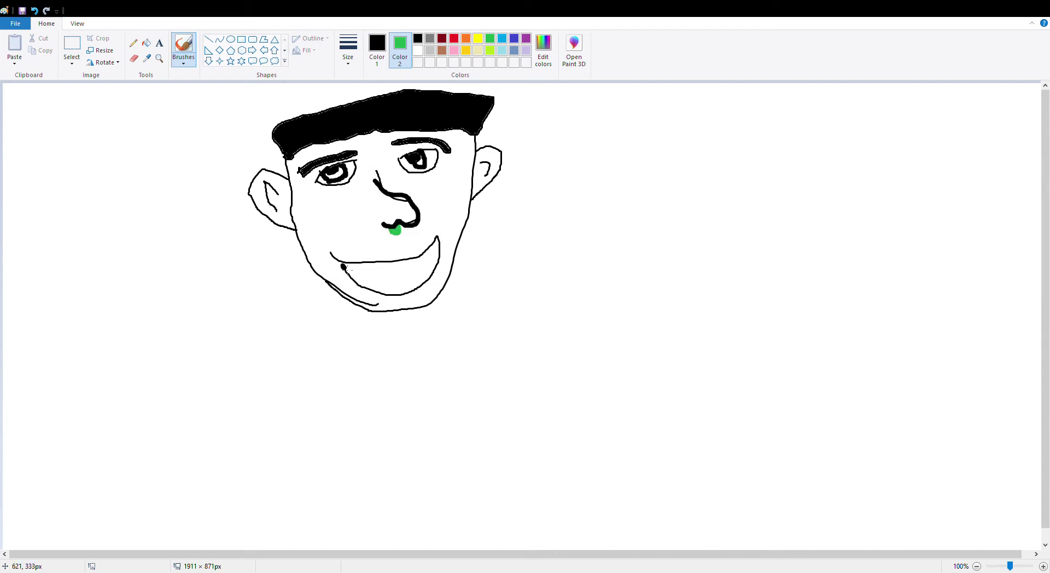
pyautogui.moveTo(343, 267); pyautogui.dragTo(342, 255)
# Fill the face with brown as the secondary color, leaving the mouth white.
pyautogui.click(442, 51)
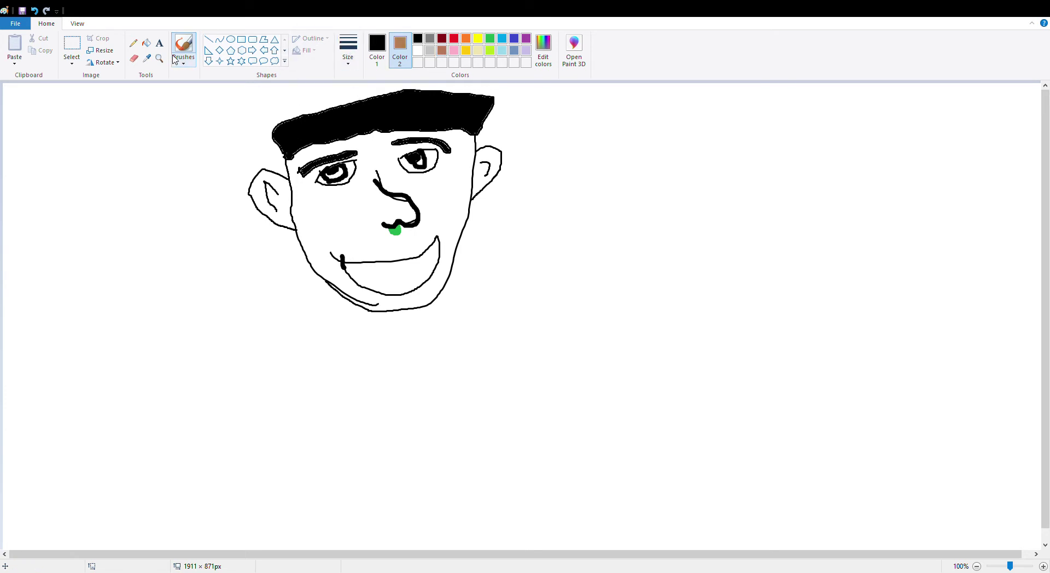
pyautogui.click(146, 45)
pyautogui.click(334, 203)
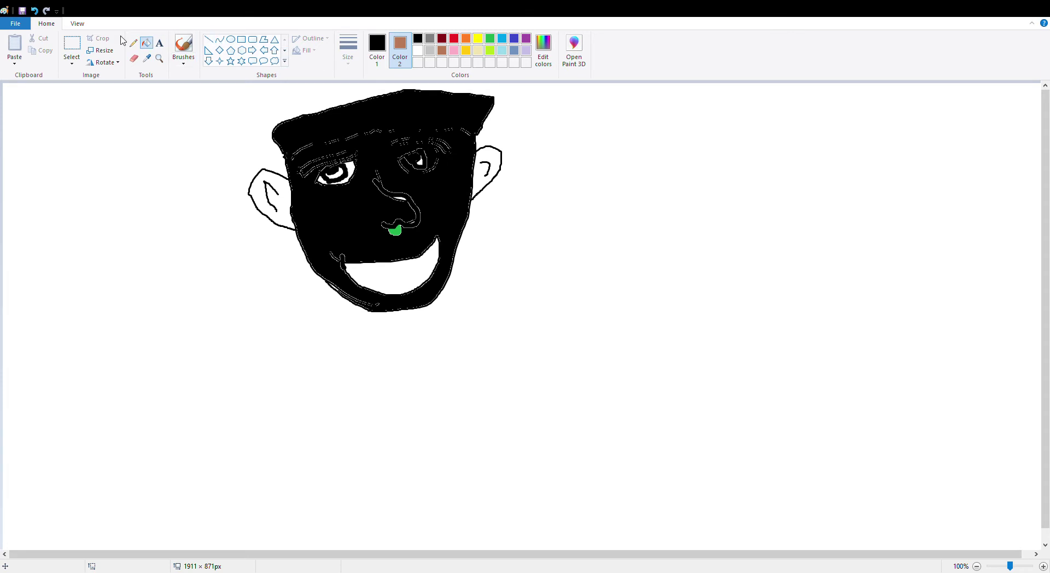
pyautogui.click(35, 10)
pyautogui.rightClick(354, 202)
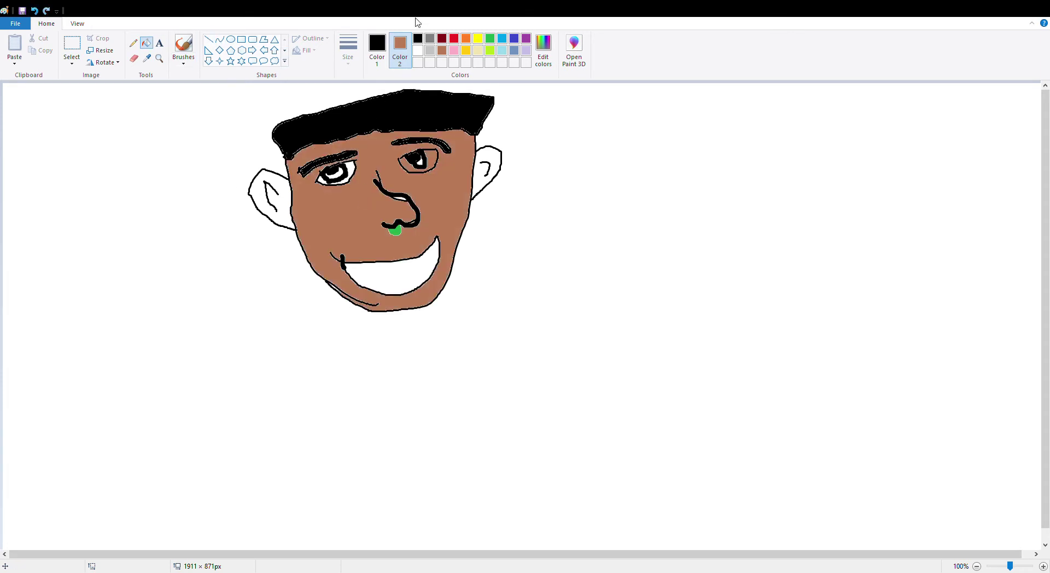
# Fill both ears with the same brown as the face.
pyautogui.click(377, 48)
pyautogui.click(183, 47)
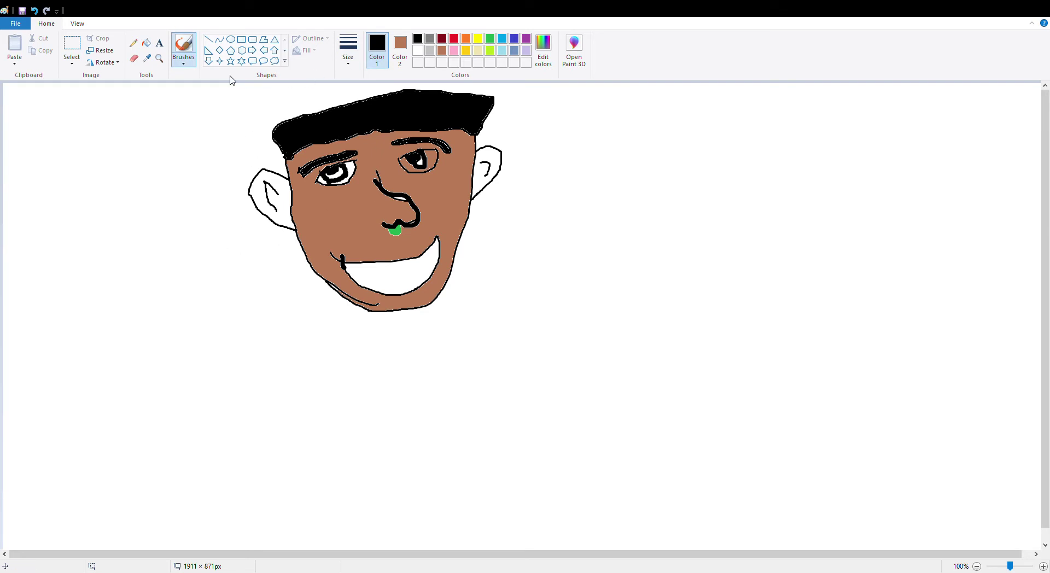
pyautogui.click(146, 42)
pyautogui.rightClick(278, 204)
pyautogui.rightClick(495, 161)
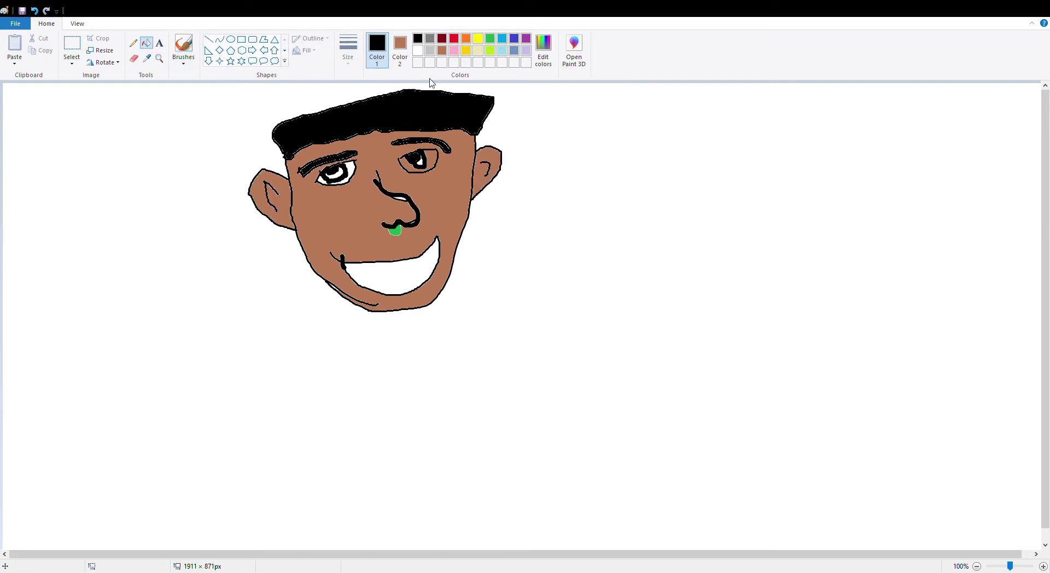
# Fill the brown face area and the connected eye back to white.
pyautogui.click(418, 50)
pyautogui.click(411, 169)
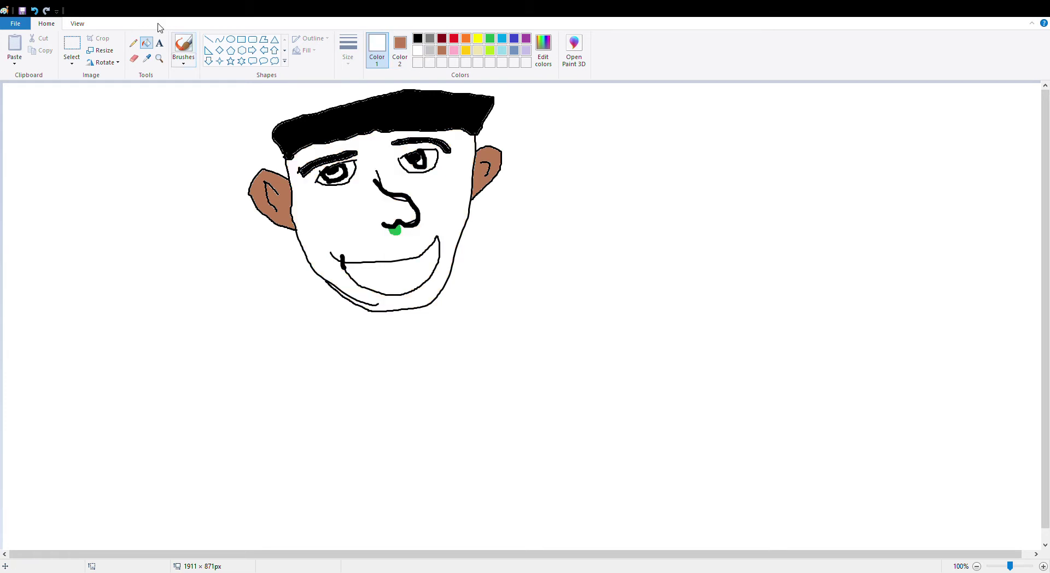
pyautogui.rightClick(341, 221)
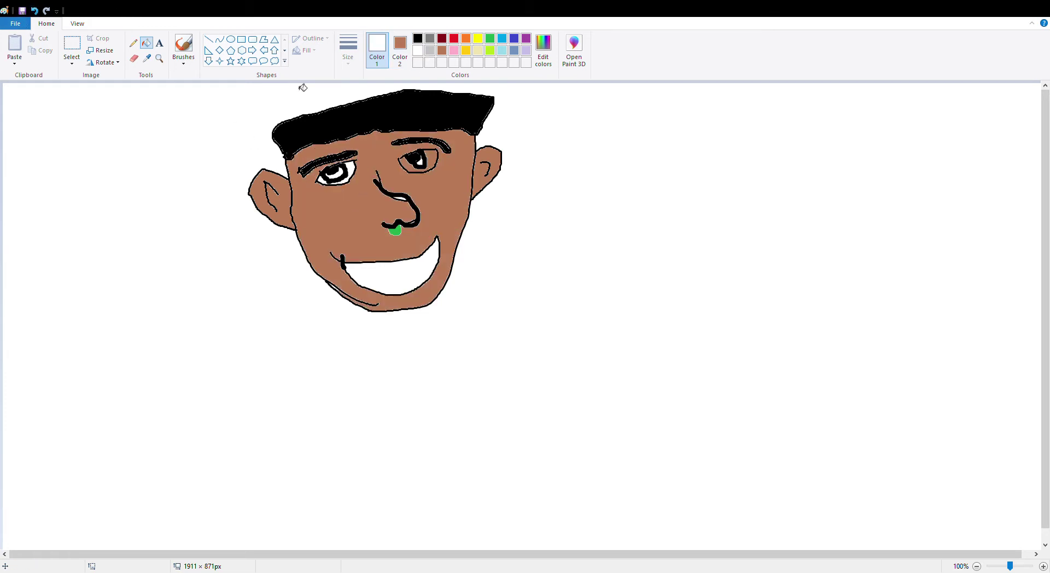
pyautogui.click(345, 221)
# Close the gap in the brown-filled eye's outline with black, and refill only the face with brown.
pyautogui.click(185, 47)
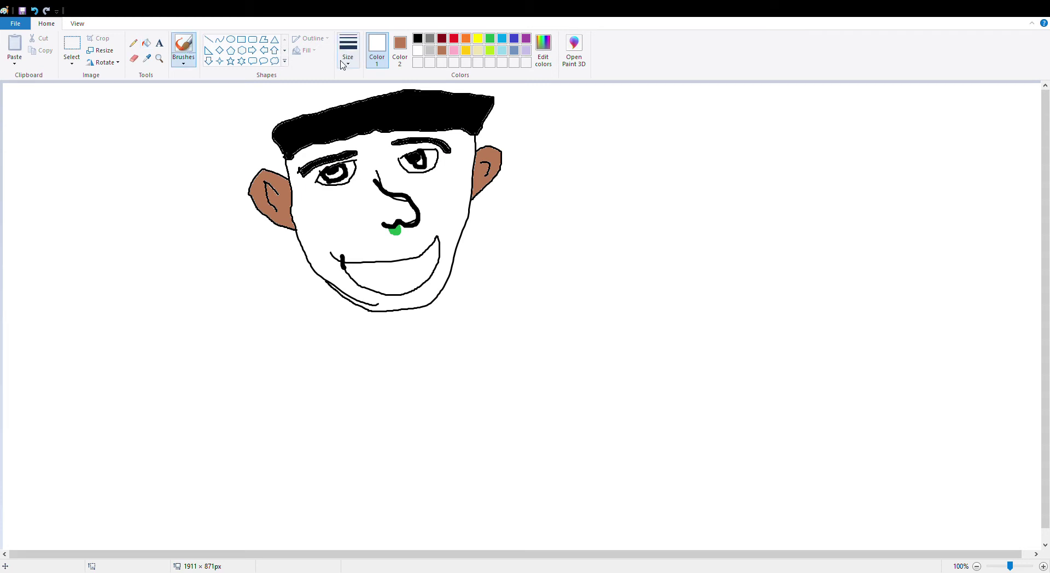
pyautogui.click(418, 39)
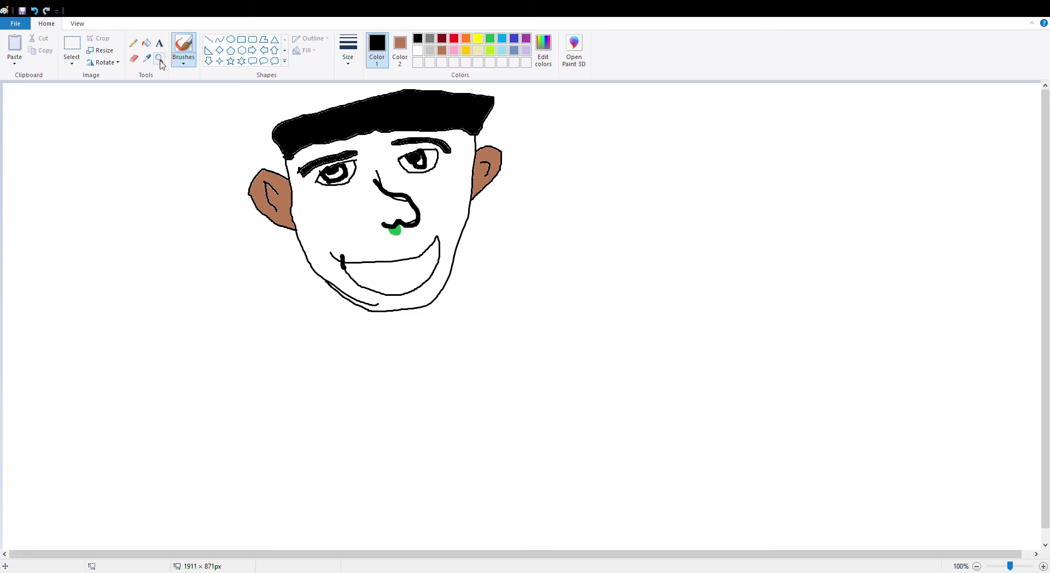
pyautogui.click(146, 43)
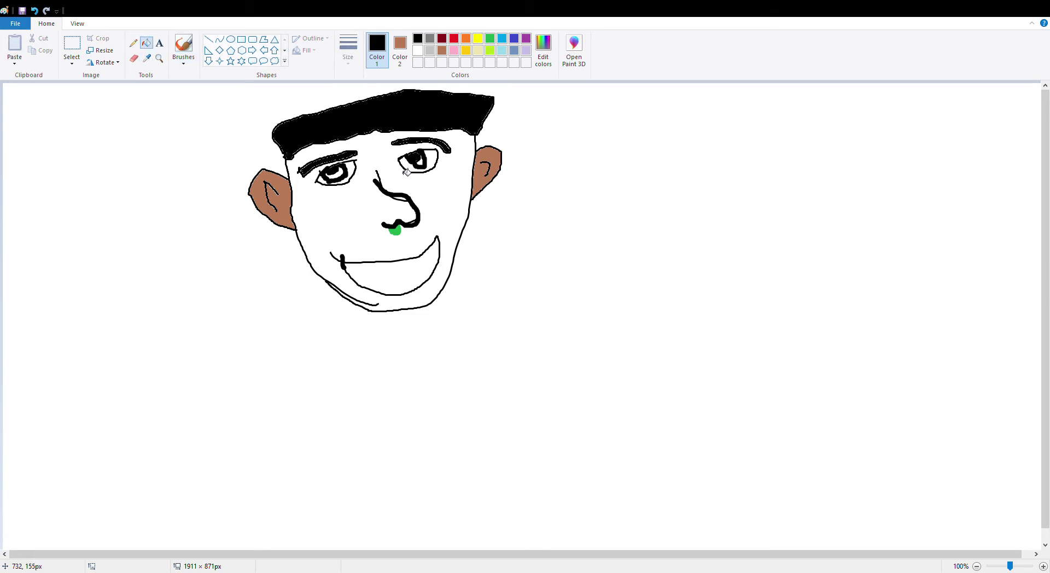
pyautogui.rightClick(391, 186)
# Draw two front teeth below the upper lip and a curved tongue outline at the bottom of the mouth in black.
pyautogui.click(181, 48)
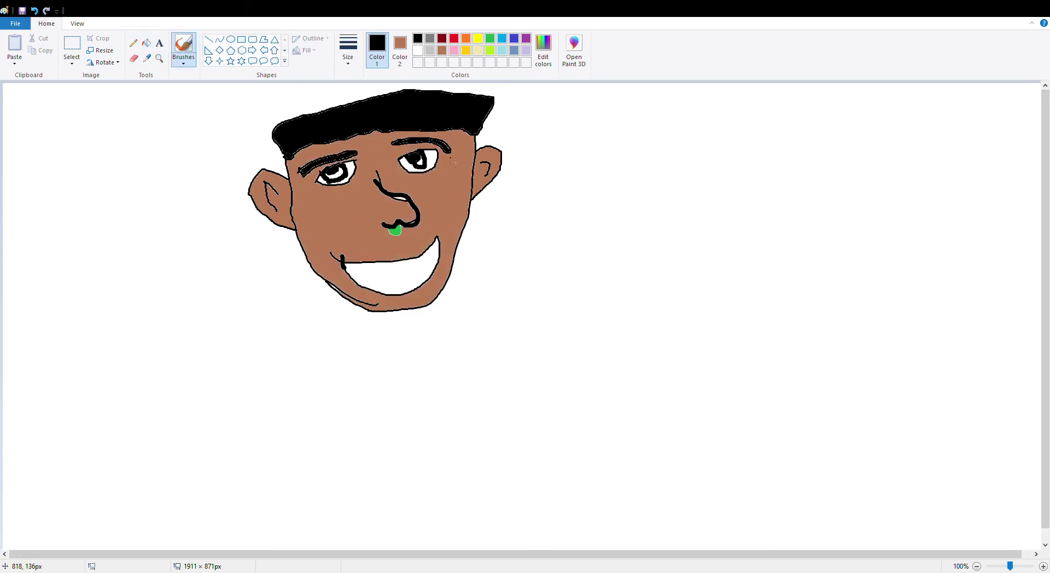
pyautogui.click(410, 55)
pyautogui.click(418, 50)
pyautogui.moveTo(381, 294); pyautogui.dragTo(418, 278)
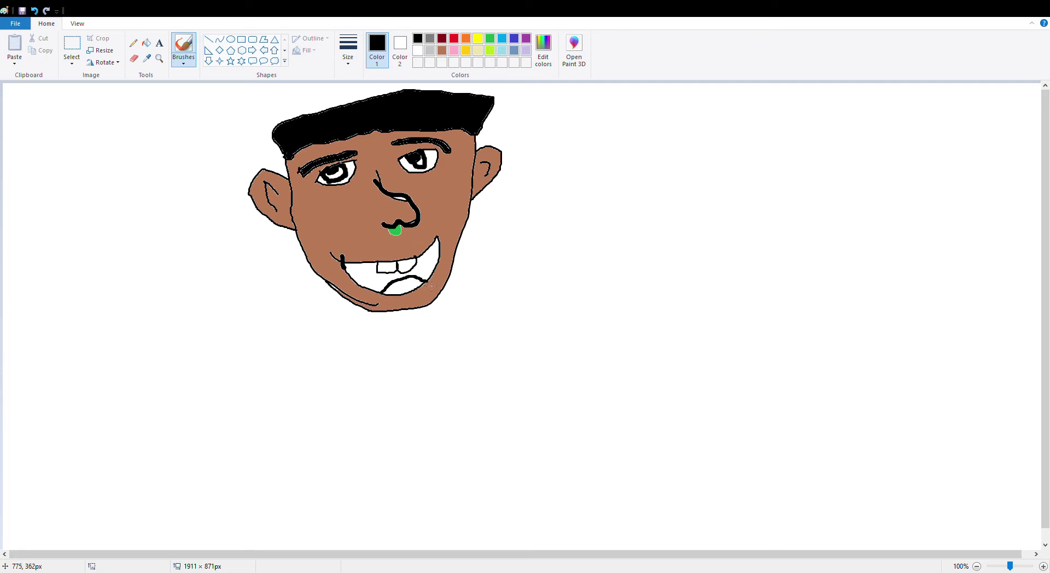
# Fill the mouth's interior around the teeth with black and the tongue with pink.
pyautogui.click(454, 51)
pyautogui.click(146, 43)
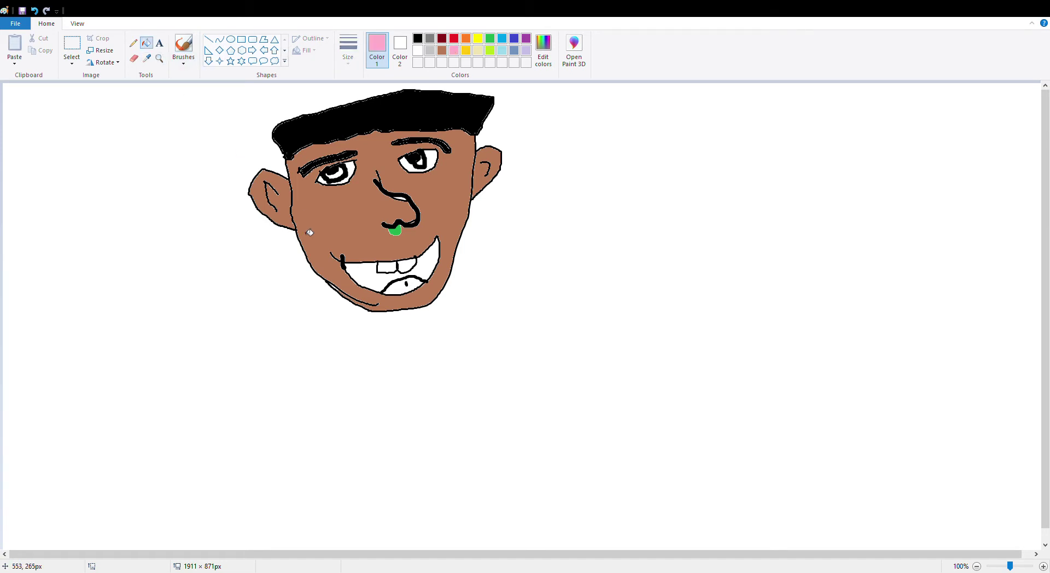
pyautogui.click(363, 278)
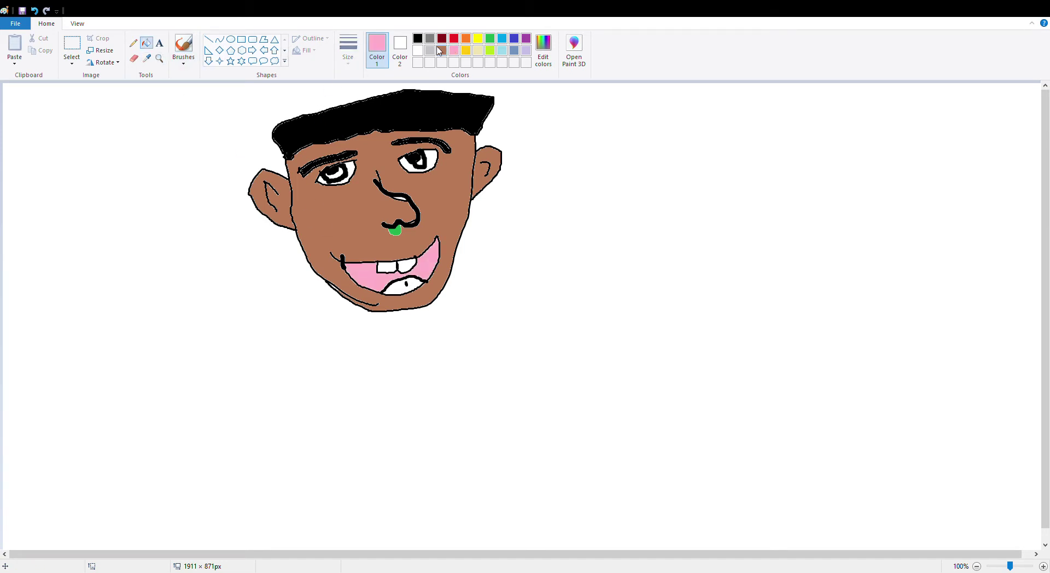
pyautogui.click(454, 38)
pyautogui.click(418, 38)
pyautogui.click(380, 260)
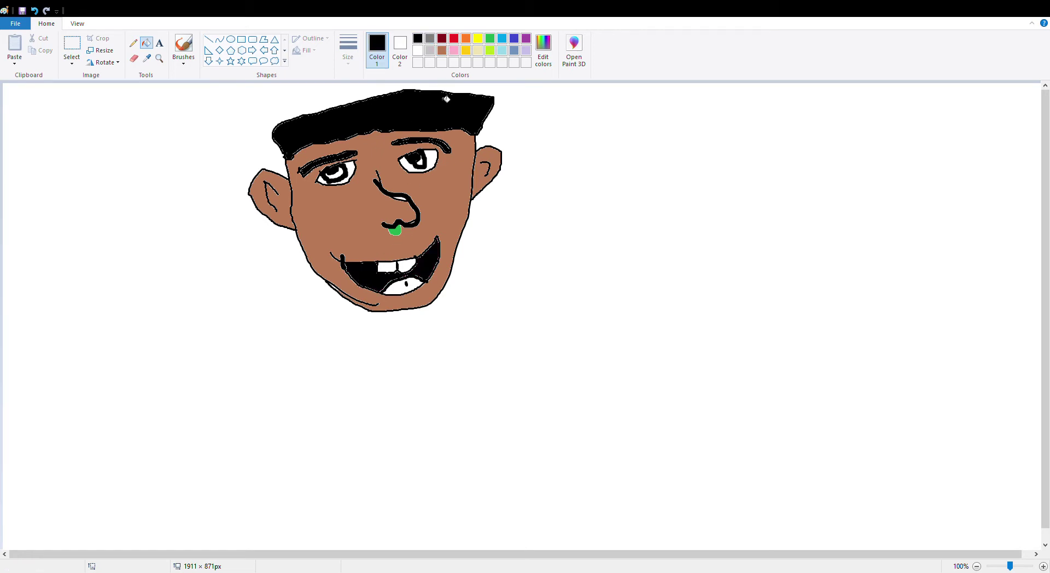
pyautogui.click(454, 50)
pyautogui.click(397, 291)
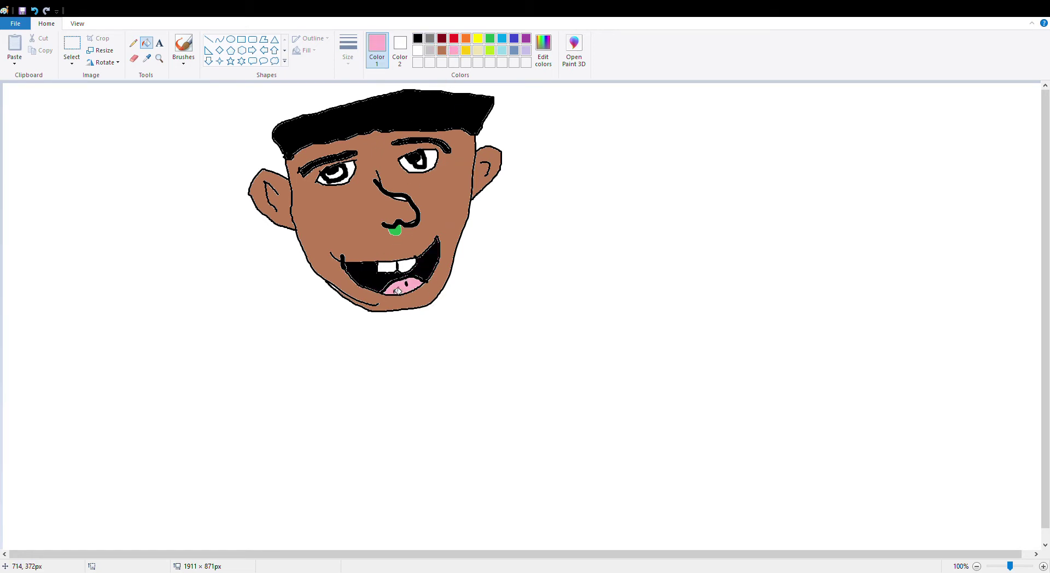
# Draw a sloping black shoulder line from the jaw down and outward beneath the ear with the larger outline.
pyautogui.click(184, 47)
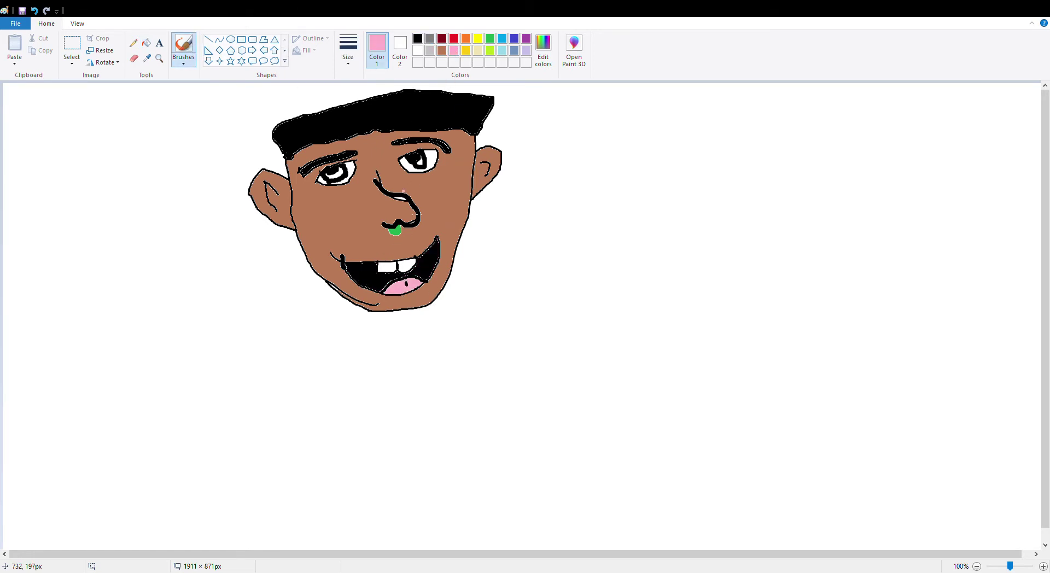
pyautogui.click(442, 50)
pyautogui.click(418, 39)
pyautogui.moveTo(332, 293)
pyautogui.mouseDown()
pyautogui.moveTo(201, 375)
pyautogui.moveTo(326, 304)
pyautogui.mouseUp()
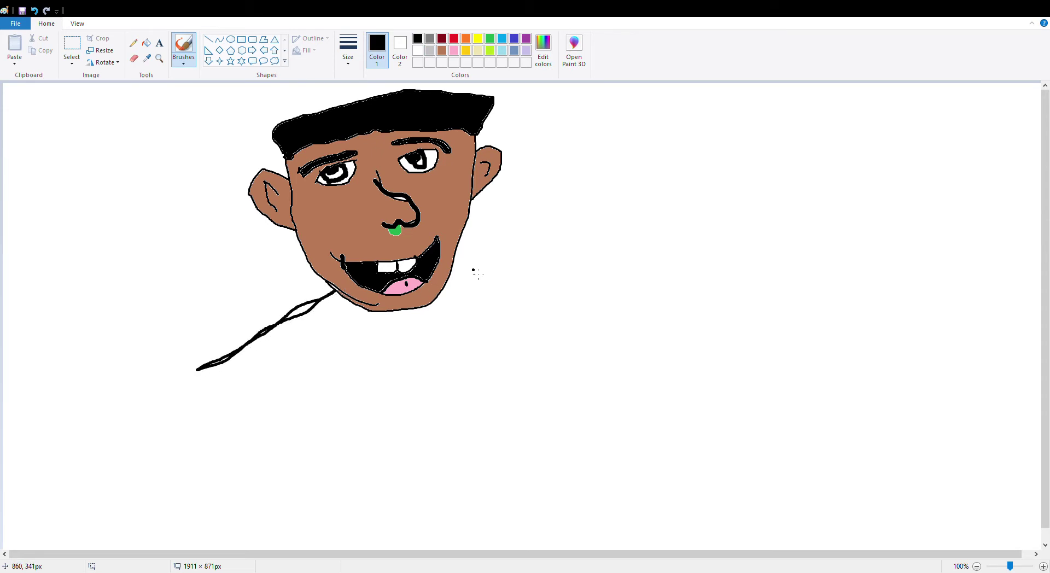
pyautogui.moveTo(453, 270)
pyautogui.mouseDown()
pyautogui.moveTo(529, 306)
pyautogui.moveTo(638, 321)
pyautogui.moveTo(673, 315)
pyautogui.moveTo(695, 284)
pyautogui.moveTo(705, 302)
pyautogui.moveTo(765, 269)
pyautogui.moveTo(729, 315)
pyautogui.moveTo(786, 290)
pyautogui.moveTo(796, 303)
pyautogui.moveTo(763, 333)
pyautogui.moveTo(812, 320)
pyautogui.moveTo(792, 351)
pyautogui.moveTo(806, 354)
pyautogui.moveTo(772, 368)
pyautogui.moveTo(590, 382)
pyautogui.moveTo(556, 433)
pyautogui.moveTo(571, 548)
pyautogui.mouseUp()
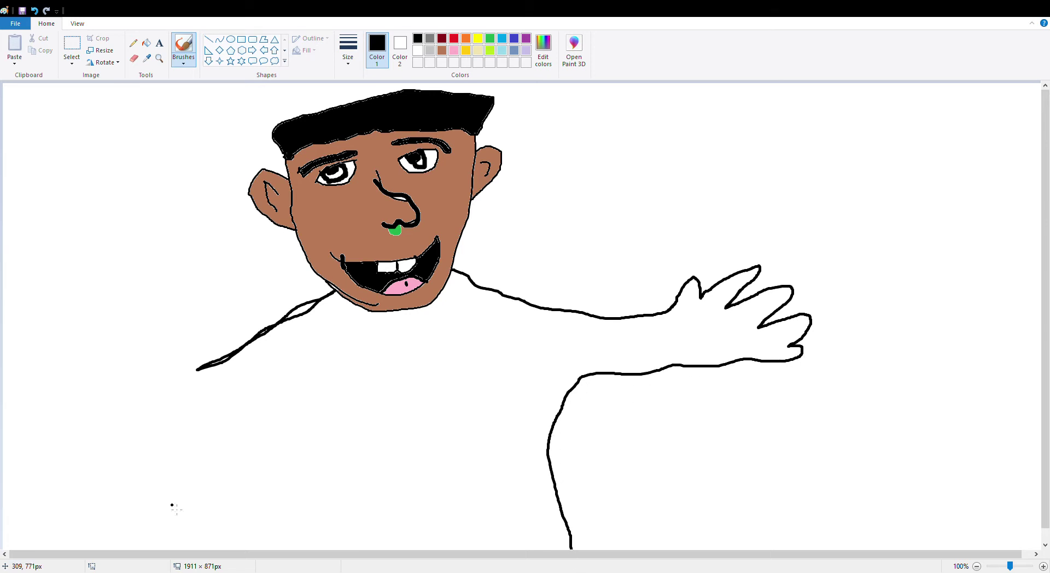
pyautogui.moveTo(197, 370); pyautogui.dragTo(170, 374)
pyautogui.moveTo(157, 364)
pyautogui.mouseDown()
pyautogui.moveTo(153, 380)
pyautogui.moveTo(112, 408)
pyautogui.moveTo(157, 388)
pyautogui.moveTo(96, 438)
pyautogui.moveTo(137, 424)
pyautogui.moveTo(115, 446)
pyautogui.moveTo(117, 463)
pyautogui.moveTo(165, 459)
pyautogui.moveTo(202, 416)
pyautogui.moveTo(226, 412)
pyautogui.mouseUp()
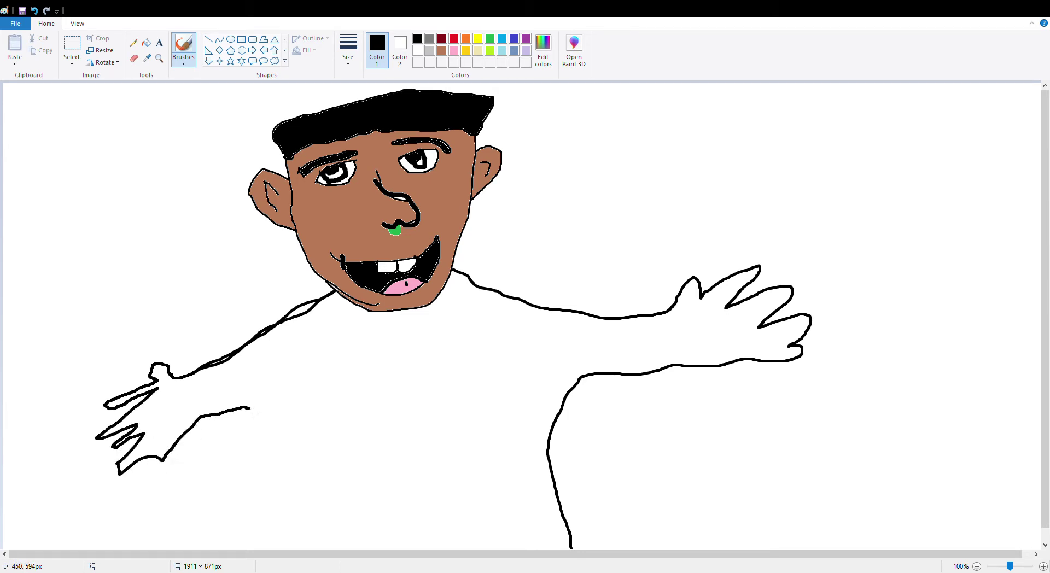
pyautogui.moveTo(249, 408)
pyautogui.mouseDown()
pyautogui.moveTo(276, 410)
pyautogui.moveTo(299, 433)
pyautogui.moveTo(302, 554)
pyautogui.mouseUp()
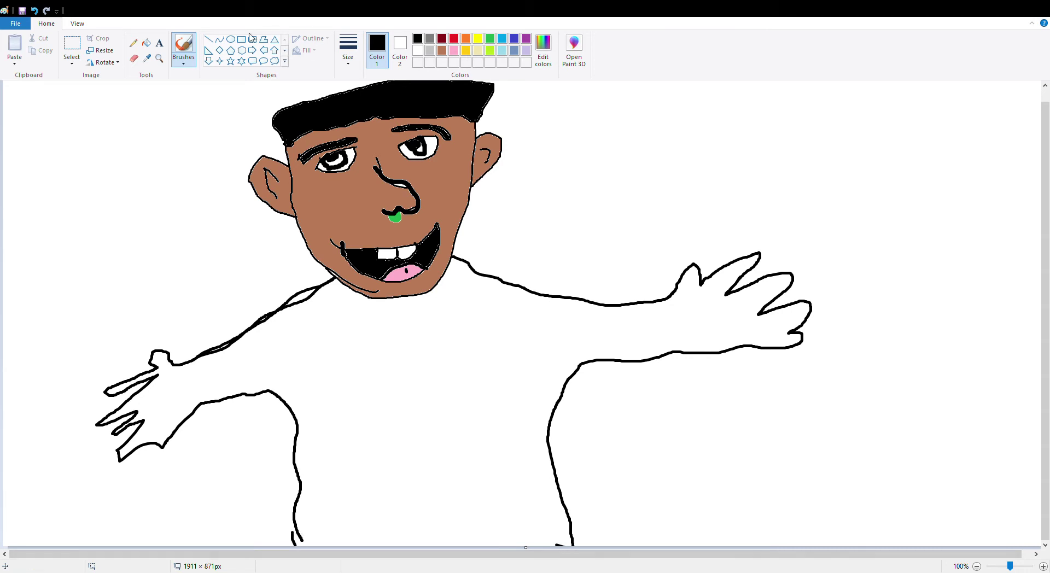
pyautogui.click(36, 11)
pyautogui.click(36, 11)
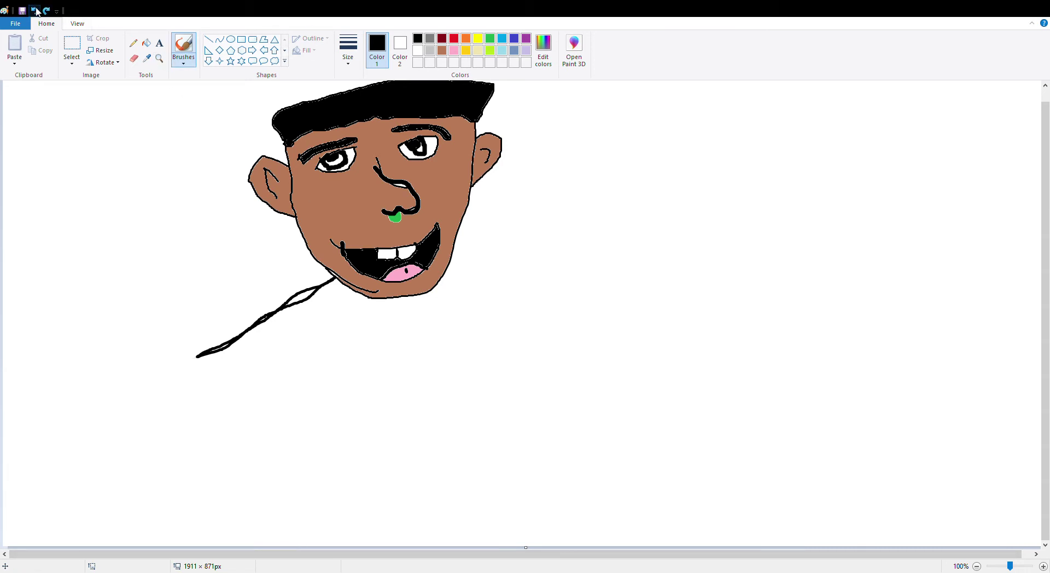
# Undo the sloping black shoulder strokes beneath the ear, keeping the pink tongue fill.
pyautogui.click(36, 11)
pyautogui.click(36, 11)
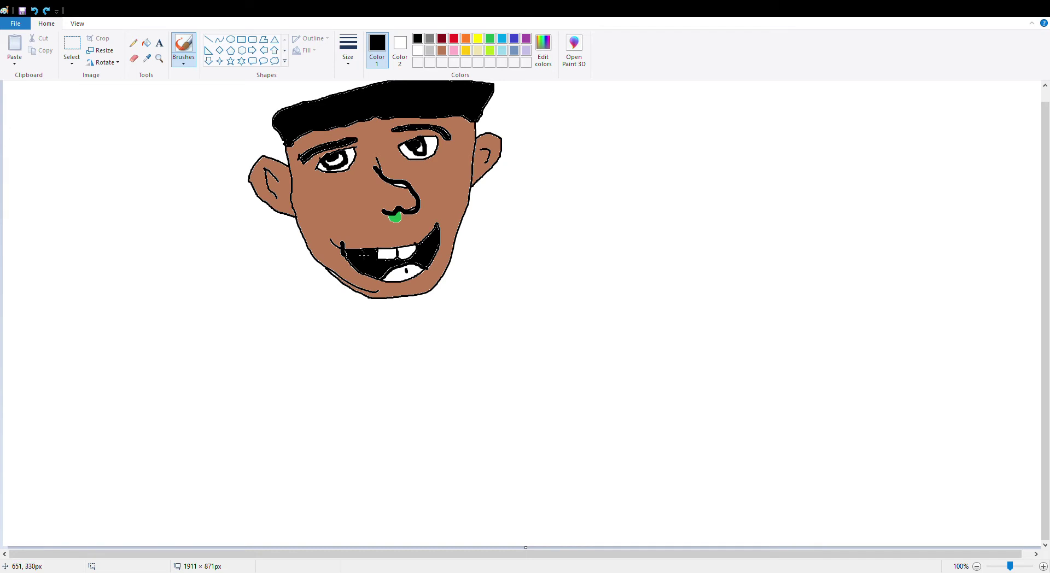
pyautogui.click(46, 11)
pyautogui.click(46, 11)
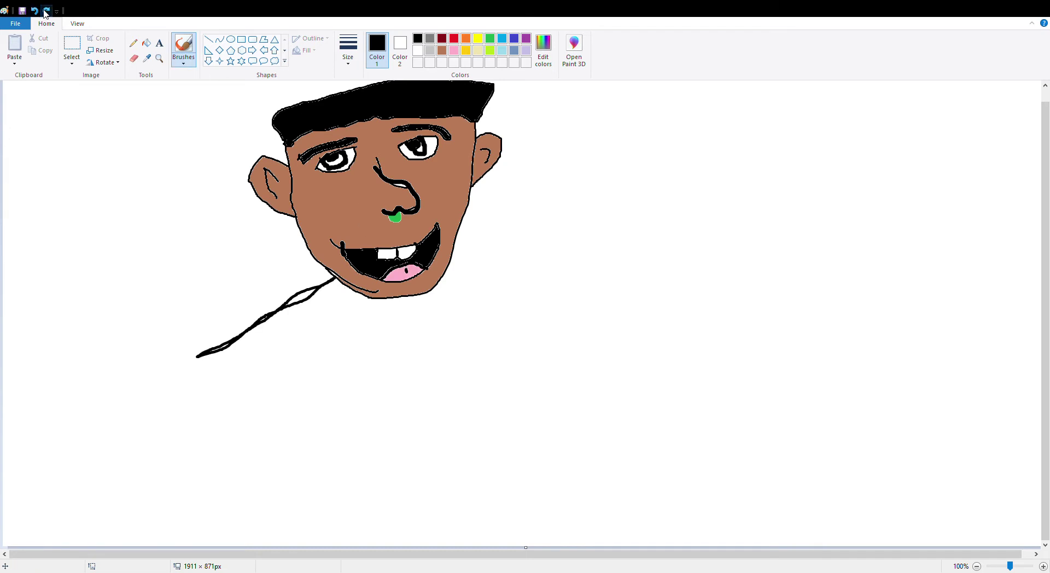
pyautogui.click(37, 11)
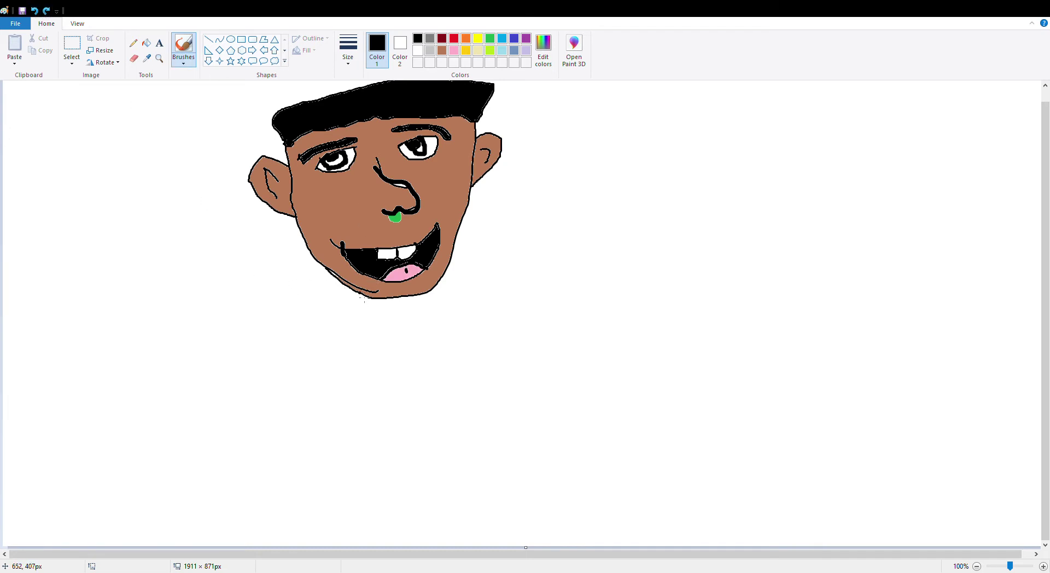
pyautogui.click(36, 11)
# Draw a curved black neck outline around the jaw, from both sides of the face to overlapping strokes beneath the chin.
pyautogui.moveTo(319, 274); pyautogui.dragTo(325, 286)
pyautogui.moveTo(464, 221); pyautogui.dragTo(466, 247)
pyautogui.moveTo(319, 285); pyautogui.dragTo(350, 296)
pyautogui.moveTo(468, 241); pyautogui.dragTo(463, 271)
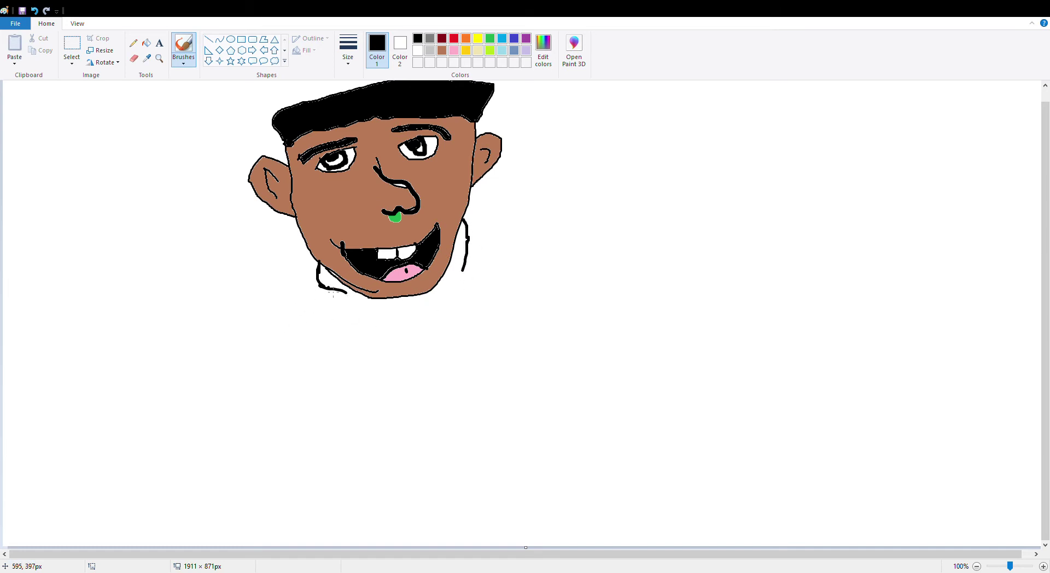
pyautogui.moveTo(330, 287); pyautogui.dragTo(350, 310)
pyautogui.moveTo(469, 267); pyautogui.dragTo(450, 290)
pyautogui.moveTo(326, 300); pyautogui.dragTo(370, 311)
pyautogui.moveTo(471, 281); pyautogui.dragTo(420, 296)
pyautogui.moveTo(357, 316); pyautogui.dragTo(418, 307)
pyautogui.moveTo(477, 285); pyautogui.dragTo(384, 316)
# Draw black outlines of two outstretched arms with jagged fingers, one on each side of the neck.
pyautogui.moveTo(301, 268); pyautogui.dragTo(201, 320)
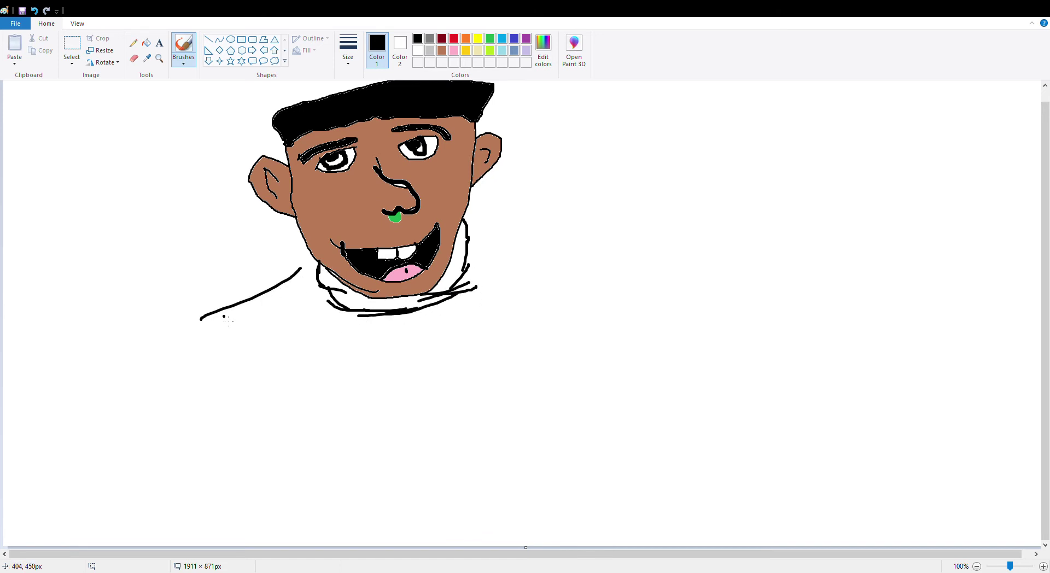
pyautogui.moveTo(289, 283); pyautogui.dragTo(313, 271)
pyautogui.moveTo(201, 320); pyautogui.dragTo(170, 342)
pyautogui.moveTo(167, 346)
pyautogui.mouseDown()
pyautogui.moveTo(135, 392)
pyautogui.moveTo(154, 389)
pyautogui.moveTo(148, 405)
pyautogui.moveTo(163, 399)
pyautogui.moveTo(164, 413)
pyautogui.moveTo(206, 388)
pyautogui.moveTo(310, 372)
pyautogui.mouseUp()
pyautogui.moveTo(473, 238)
pyautogui.mouseDown()
pyautogui.moveTo(535, 275)
pyautogui.moveTo(607, 289)
pyautogui.moveTo(639, 282)
pyautogui.moveTo(665, 312)
pyautogui.moveTo(648, 341)
pyautogui.moveTo(499, 358)
pyautogui.mouseUp()
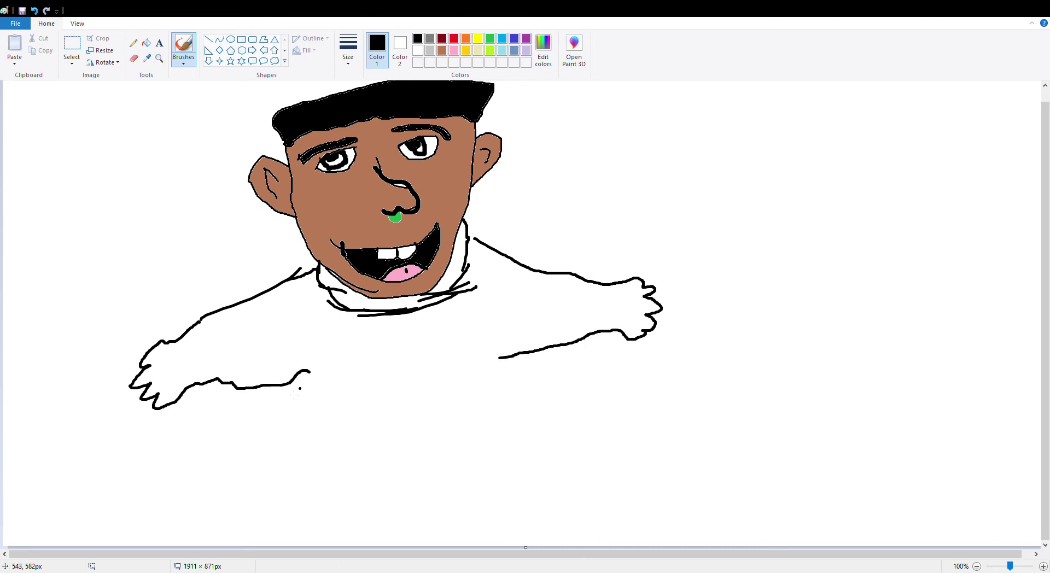
# Draw the torso's two sides in black from the arms downward and join them with a bottom edge.
pyautogui.moveTo(274, 383)
pyautogui.mouseDown()
pyautogui.moveTo(258, 450)
pyautogui.moveTo(264, 515)
pyautogui.mouseUp()
pyautogui.moveTo(527, 353)
pyautogui.mouseDown()
pyautogui.moveTo(526, 475)
pyautogui.moveTo(503, 489)
pyautogui.mouseUp()
pyautogui.moveTo(263, 513); pyautogui.dragTo(309, 514)
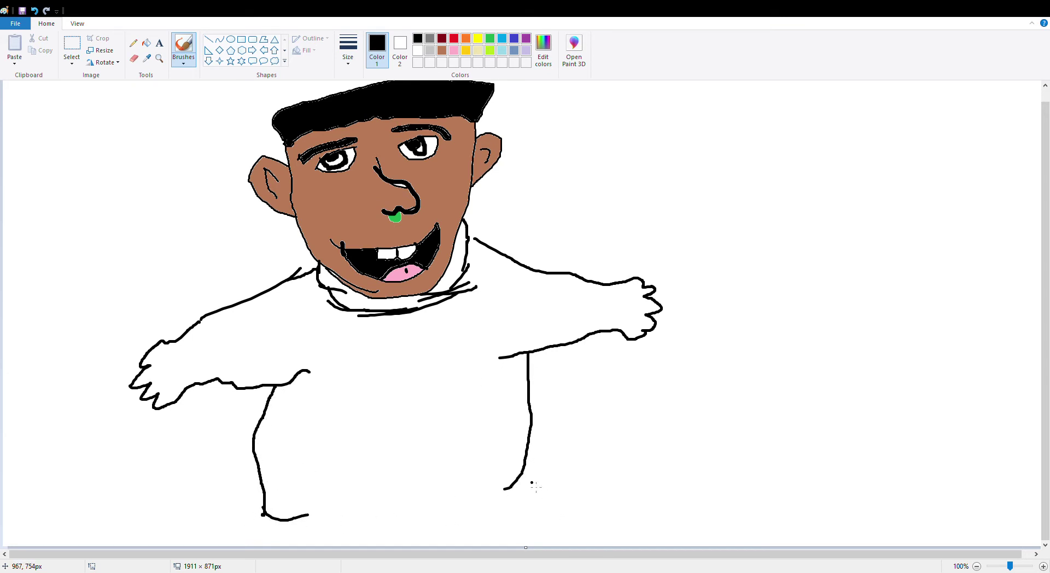
pyautogui.moveTo(525, 485); pyautogui.dragTo(469, 508)
pyautogui.moveTo(289, 519); pyautogui.dragTo(363, 514)
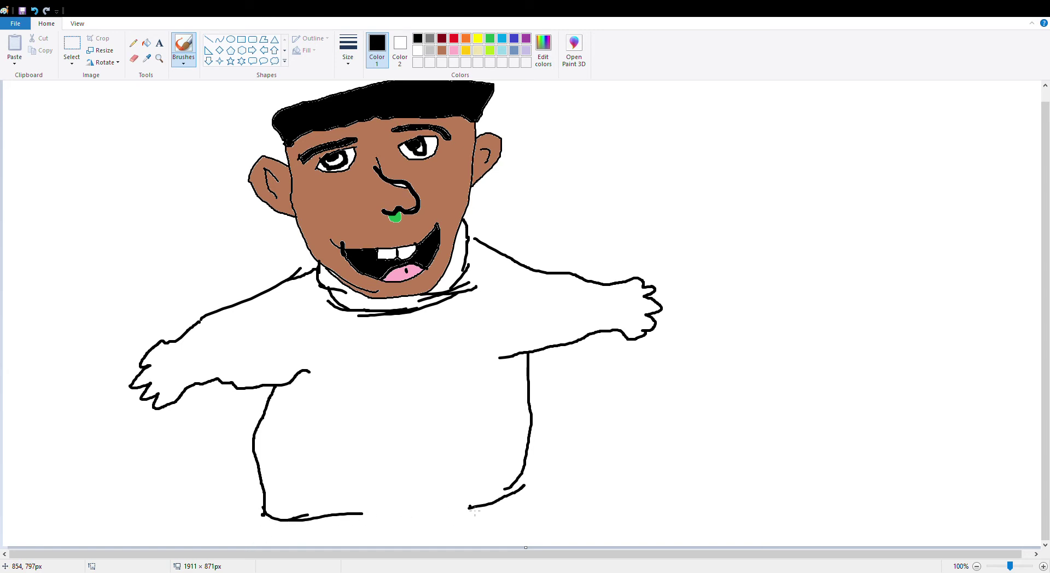
pyautogui.moveTo(475, 508); pyautogui.dragTo(322, 517)
pyautogui.click(448, 517)
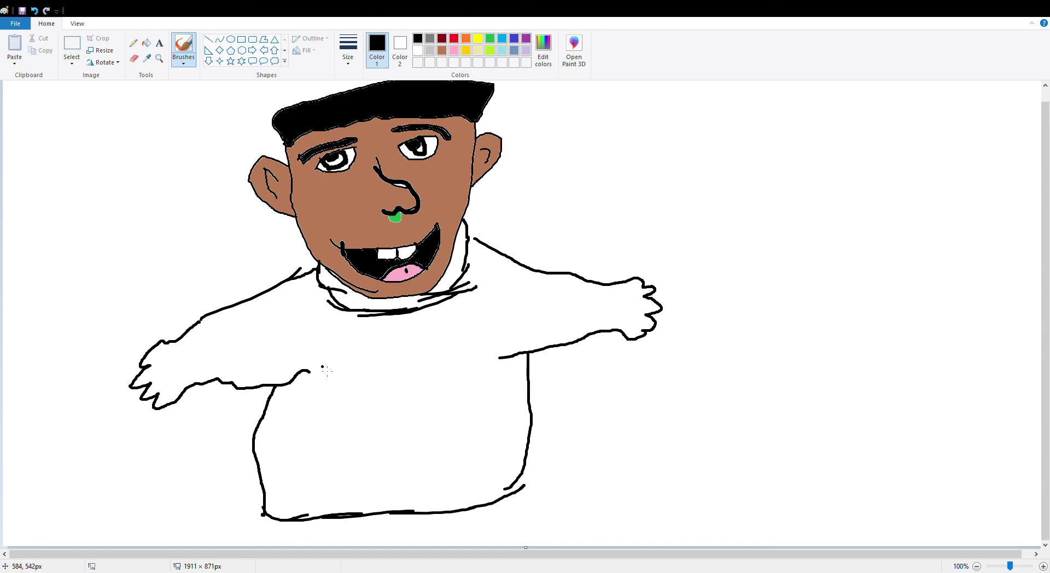
pyautogui.moveTo(323, 389); pyautogui.dragTo(334, 407)
pyautogui.moveTo(389, 373)
pyautogui.mouseDown()
pyautogui.moveTo(344, 402)
pyautogui.moveTo(330, 399)
pyautogui.mouseUp()
pyautogui.moveTo(332, 400); pyautogui.dragTo(372, 415)
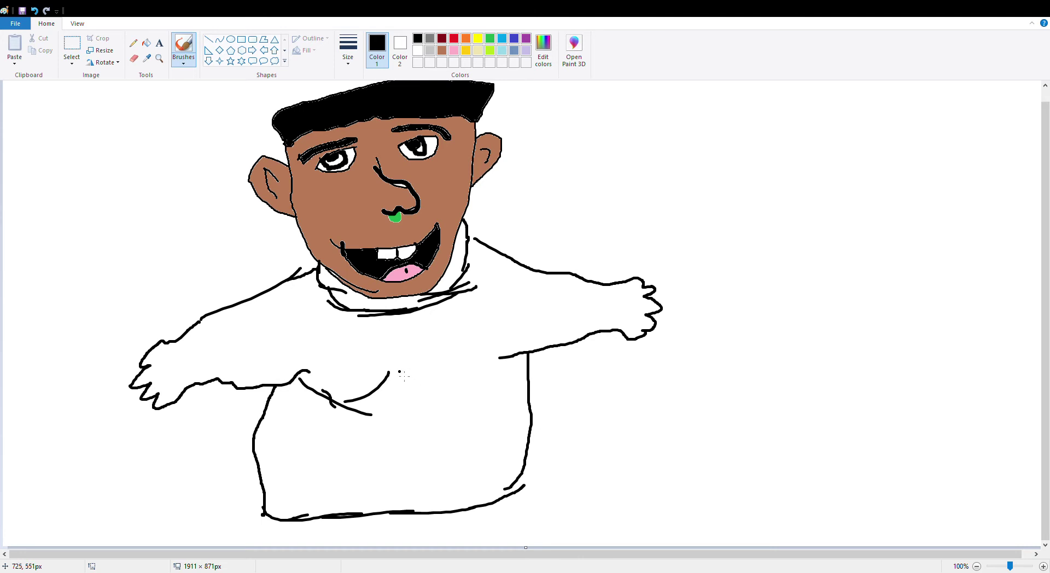
pyautogui.click(34, 11)
pyautogui.click(34, 11)
pyautogui.click(34, 11)
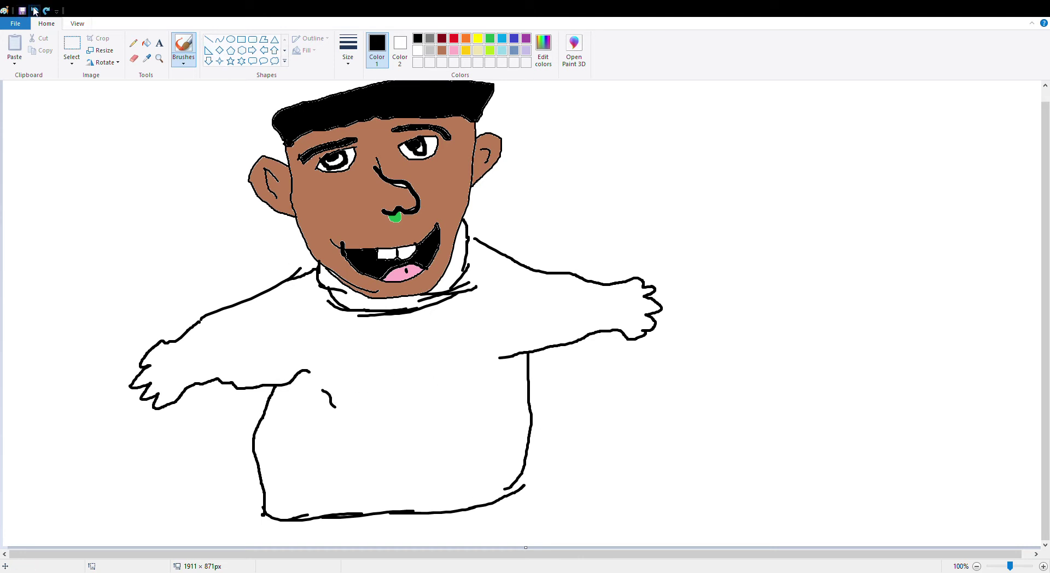
pyautogui.click(34, 10)
# Draw curved black fold lines beneath both sides of the chest.
pyautogui.moveTo(304, 368)
pyautogui.mouseDown()
pyautogui.moveTo(315, 388)
pyautogui.moveTo(367, 373)
pyautogui.moveTo(313, 390)
pyautogui.moveTo(312, 379)
pyautogui.moveTo(374, 393)
pyautogui.moveTo(373, 383)
pyautogui.moveTo(325, 389)
pyautogui.mouseUp()
pyautogui.moveTo(407, 361); pyautogui.dragTo(448, 394)
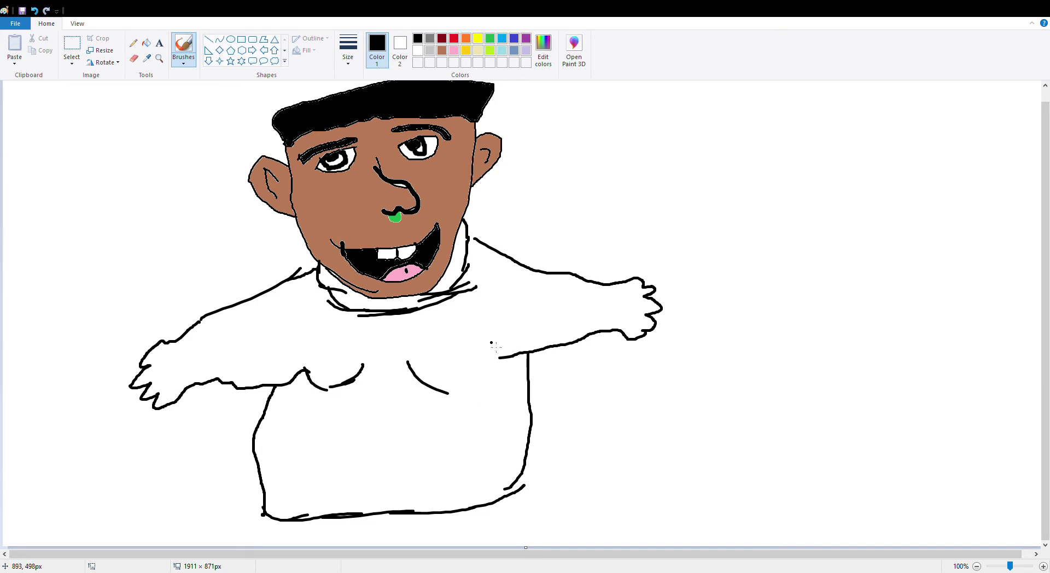
pyautogui.moveTo(486, 344); pyautogui.dragTo(476, 375)
pyautogui.moveTo(399, 362); pyautogui.dragTo(437, 381)
pyautogui.moveTo(486, 357)
pyautogui.mouseDown()
pyautogui.moveTo(495, 366)
pyautogui.moveTo(444, 382)
pyautogui.mouseUp()
pyautogui.moveTo(404, 386); pyautogui.dragTo(466, 391)
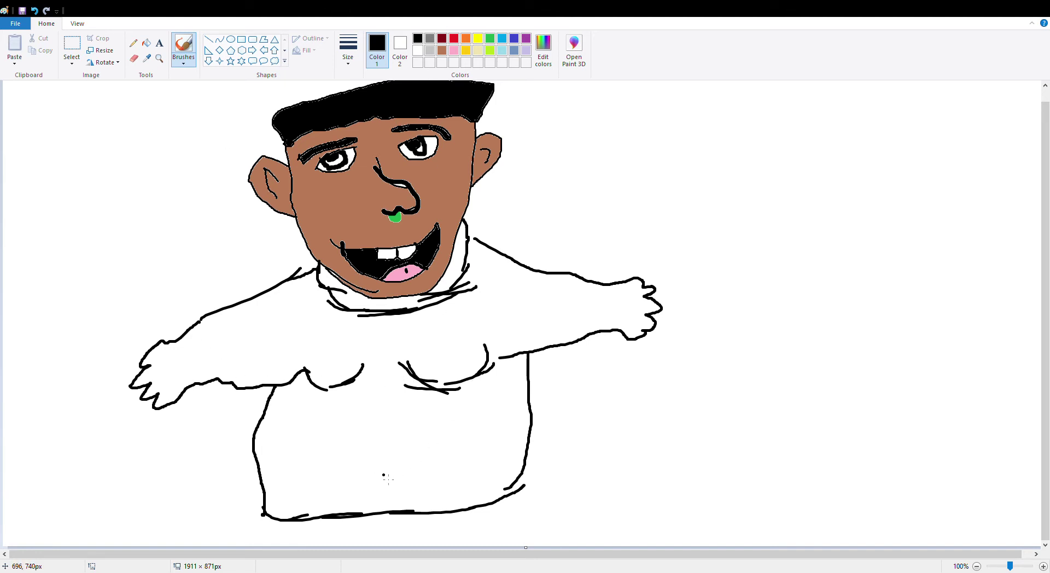
# Draw a small black navel low on the belly and close the gap between the shoulder line and the neck.
pyautogui.moveTo(383, 485)
pyautogui.mouseDown()
pyautogui.moveTo(376, 492)
pyautogui.moveTo(392, 489)
pyautogui.moveTo(380, 494)
pyautogui.mouseUp()
pyautogui.moveTo(480, 244); pyautogui.dragTo(469, 238)
pyautogui.click(442, 51)
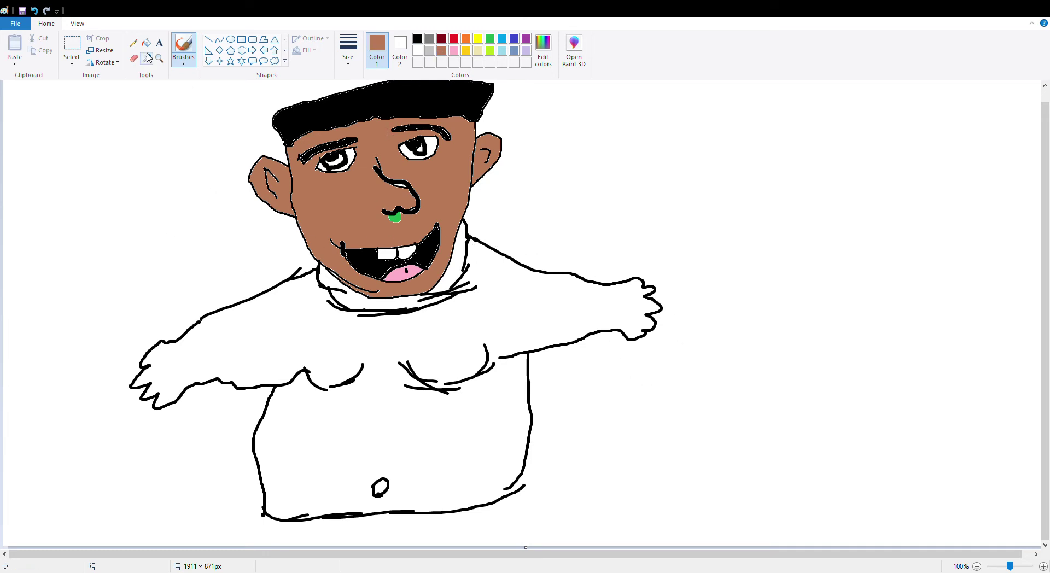
pyautogui.click(146, 43)
pyautogui.click(213, 271)
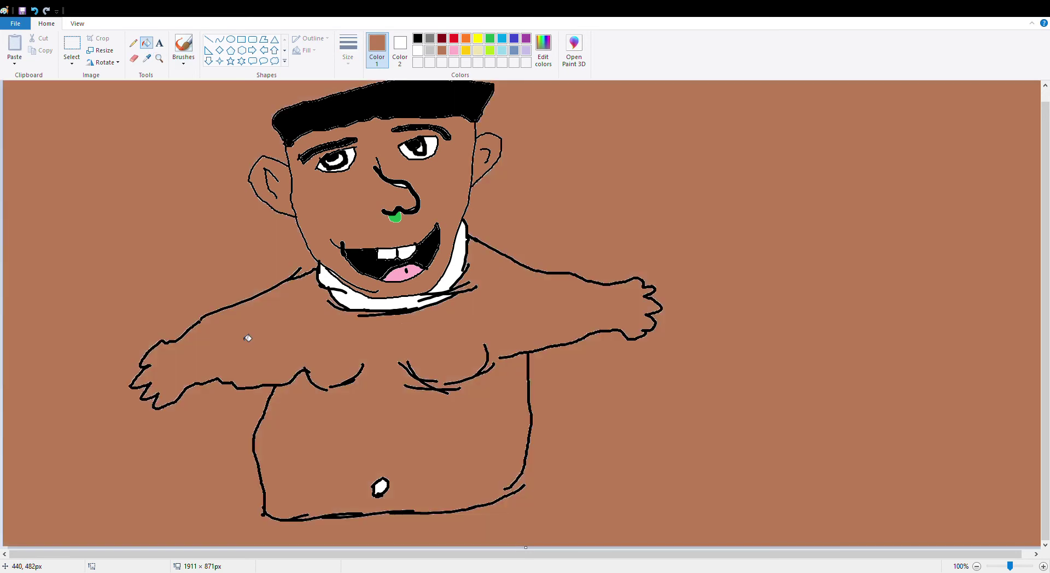
pyautogui.click(34, 10)
# Close the gap at the torso's lower corner with a black stroke, and fill the body and neck with brown.
pyautogui.click(184, 45)
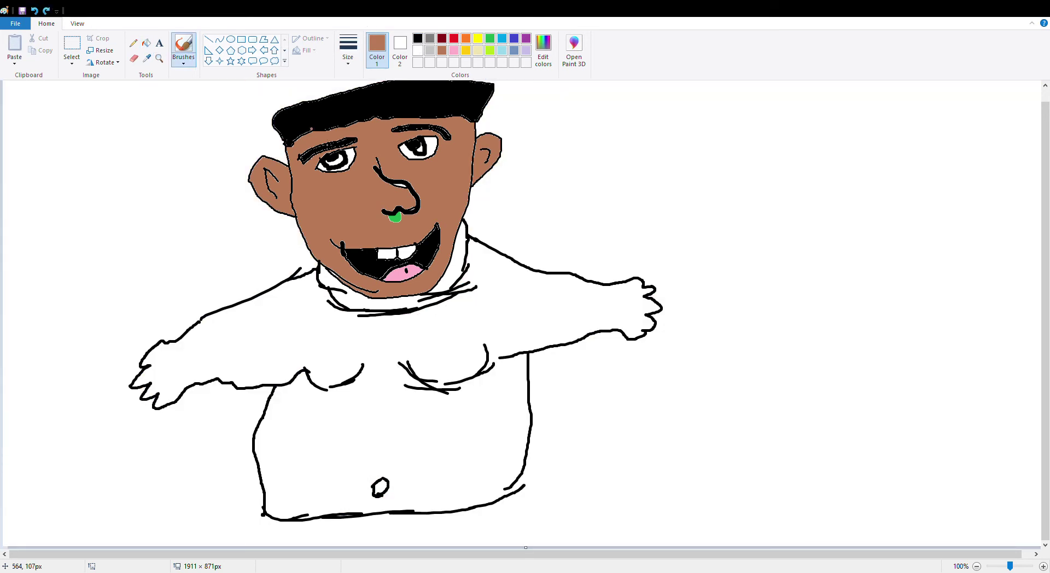
pyautogui.click(417, 37)
pyautogui.moveTo(527, 477); pyautogui.dragTo(527, 484)
pyautogui.click(442, 50)
pyautogui.click(146, 43)
pyautogui.click(287, 331)
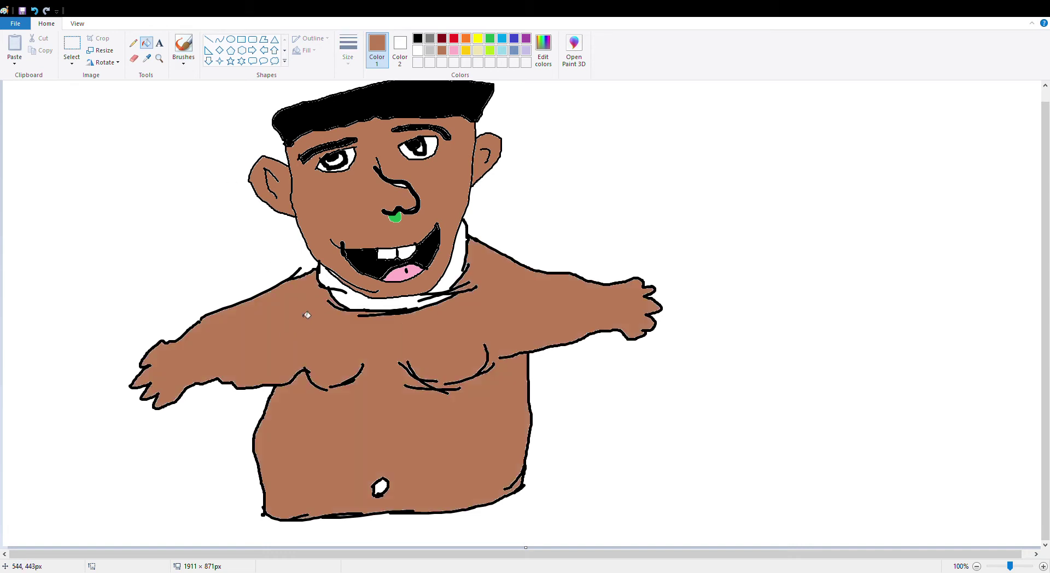
pyautogui.click(353, 304)
pyautogui.click(463, 270)
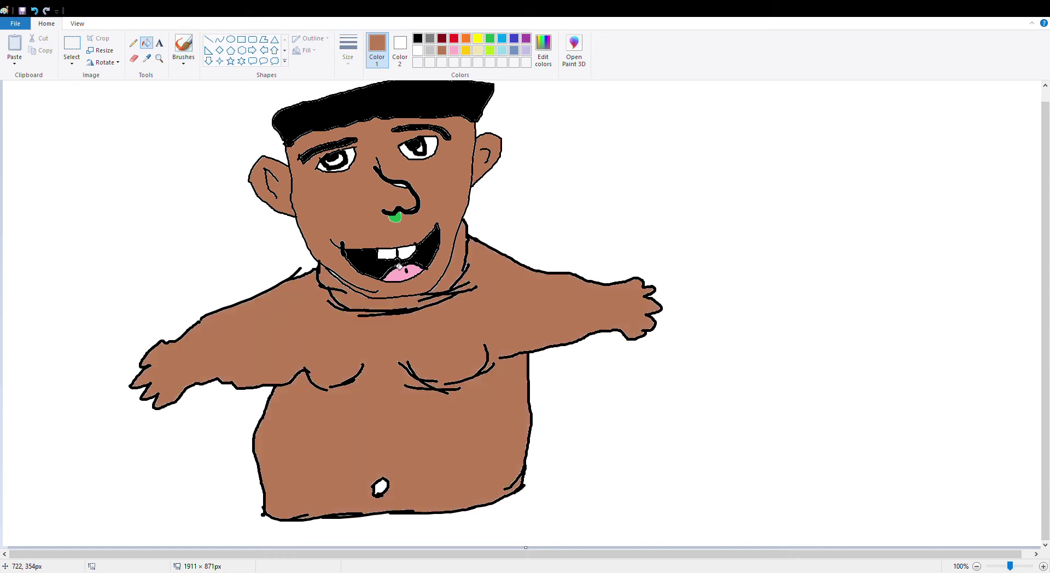
# Paint a round pink nipple on each side of the chest over the fold lines.
pyautogui.click(183, 45)
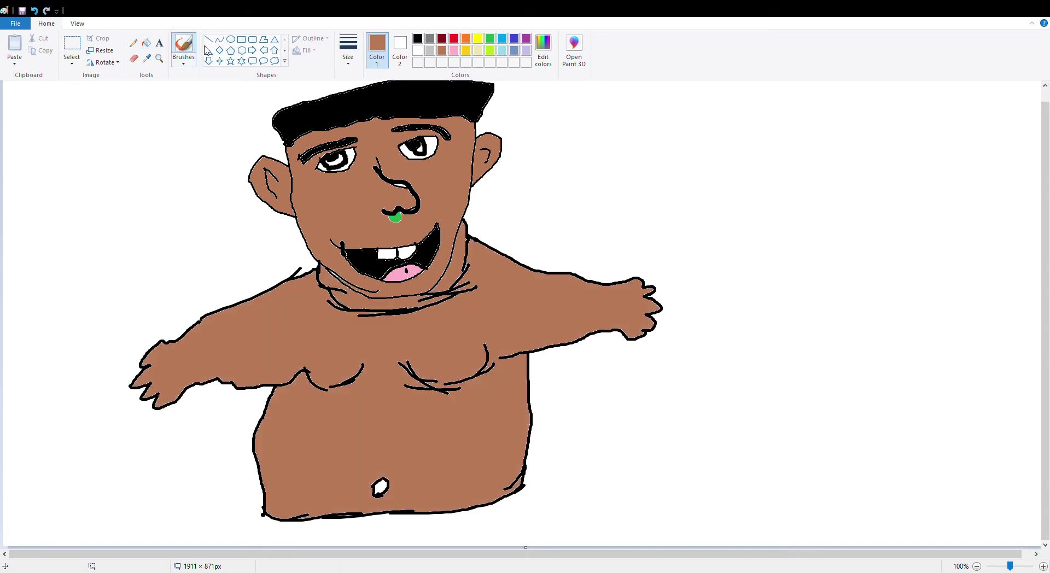
pyautogui.click(454, 50)
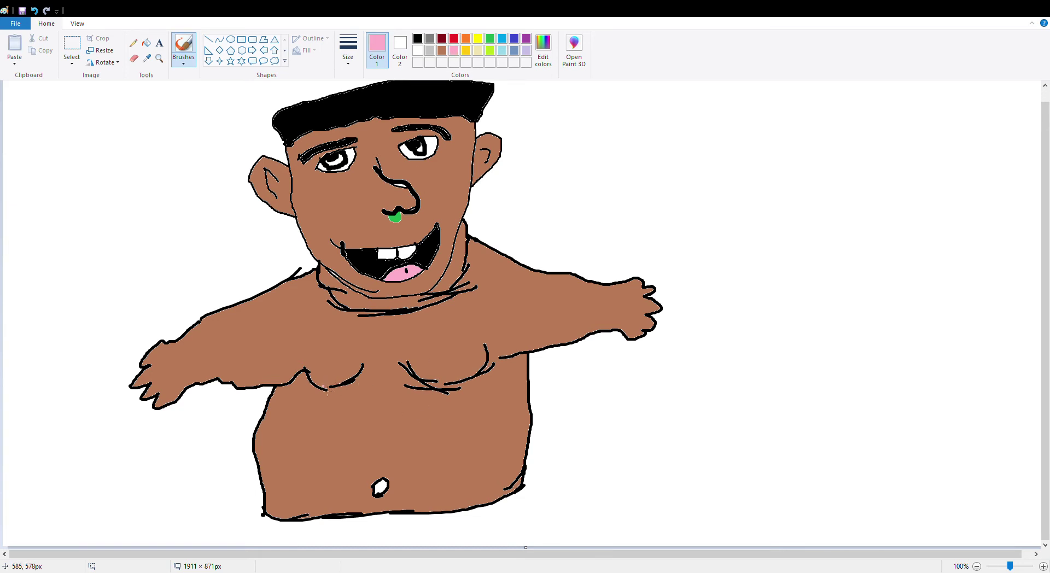
pyautogui.moveTo(340, 398); pyautogui.dragTo(336, 384)
pyautogui.moveTo(447, 380); pyautogui.dragTo(453, 386)
pyautogui.hotkey('ctrl', 'z')
# Cover the navel with brown paint and redraw it as a small black diamond.
pyautogui.click(442, 50)
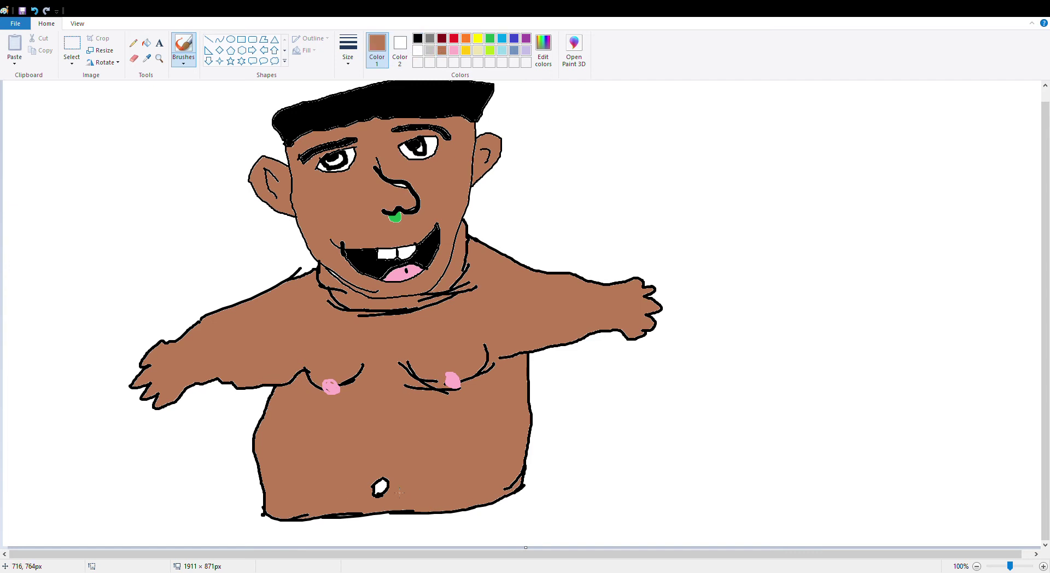
pyautogui.moveTo(387, 493)
pyautogui.mouseDown()
pyautogui.moveTo(394, 486)
pyautogui.moveTo(381, 496)
pyautogui.mouseUp()
pyautogui.click(418, 38)
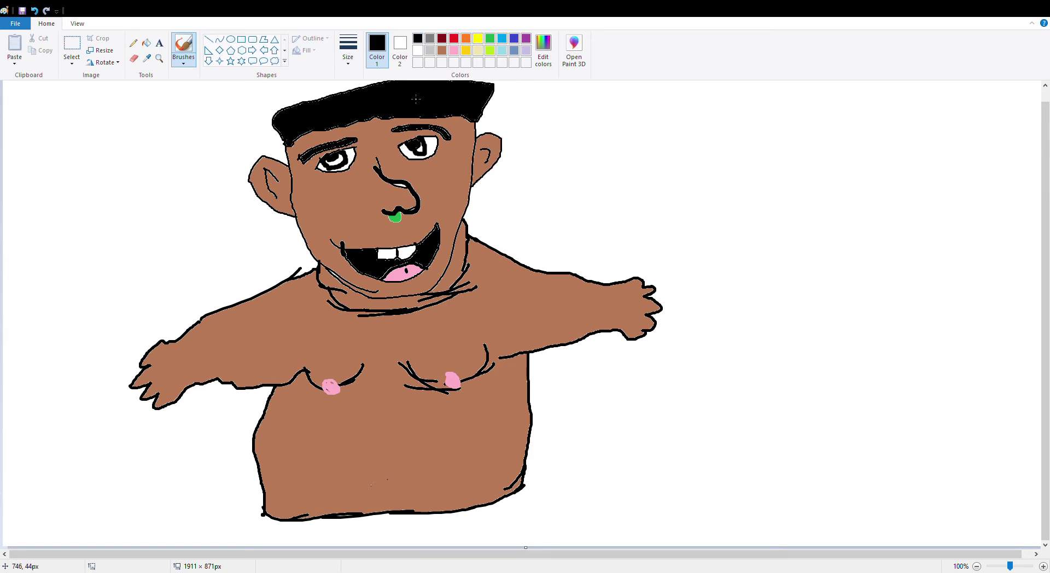
pyautogui.moveTo(384, 472)
pyautogui.mouseDown()
pyautogui.moveTo(387, 494)
pyautogui.moveTo(391, 473)
pyautogui.mouseUp()
# Paint small gold piercing studs on both sides of each pink nipple.
pyautogui.click(466, 50)
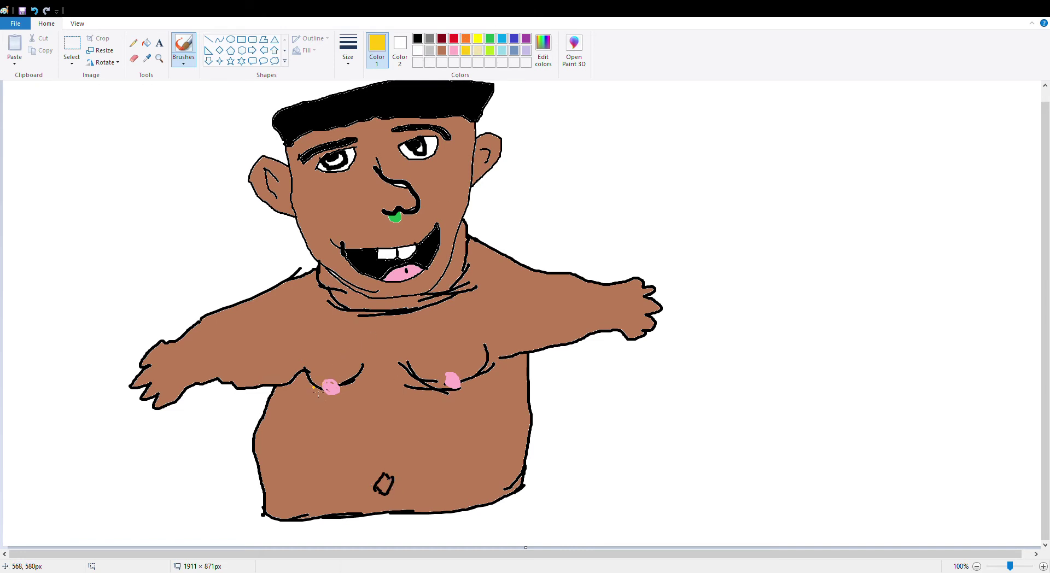
pyautogui.moveTo(317, 389); pyautogui.dragTo(322, 390)
pyautogui.moveTo(346, 390); pyautogui.dragTo(350, 392)
pyautogui.moveTo(468, 380); pyautogui.dragTo(467, 380)
# Switch the drawing color to black and extend the canvas downward to 1911 × 1225 px.
pyautogui.click(418, 38)
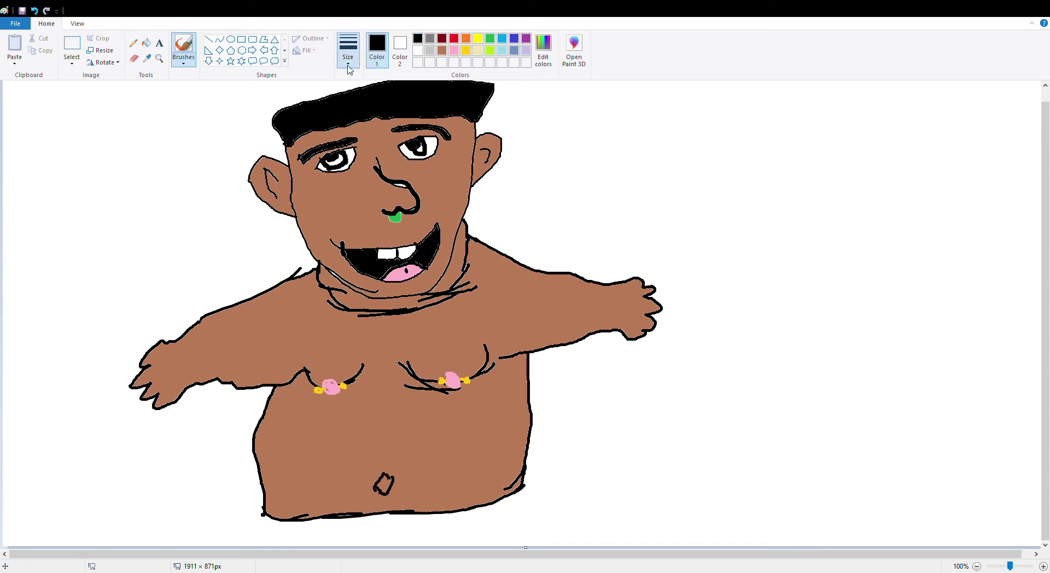
pyautogui.moveTo(525, 547)
pyautogui.mouseDown()
pyautogui.moveTo(531, 568)
pyautogui.moveTo(525, 547)
pyautogui.mouseUp()
pyautogui.click(35, 11)
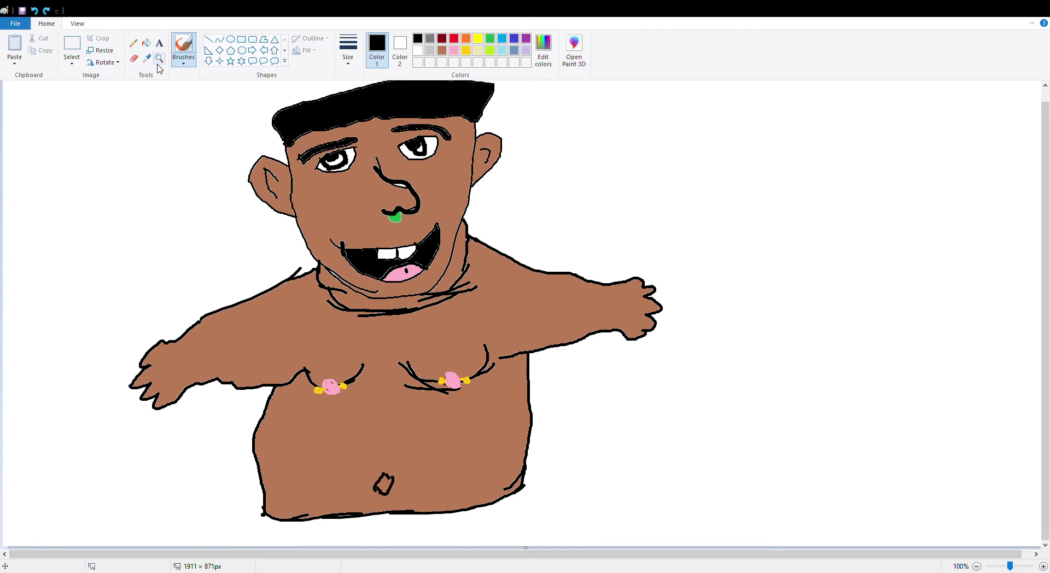
pyautogui.moveTo(526, 548); pyautogui.dragTo(525, 571)
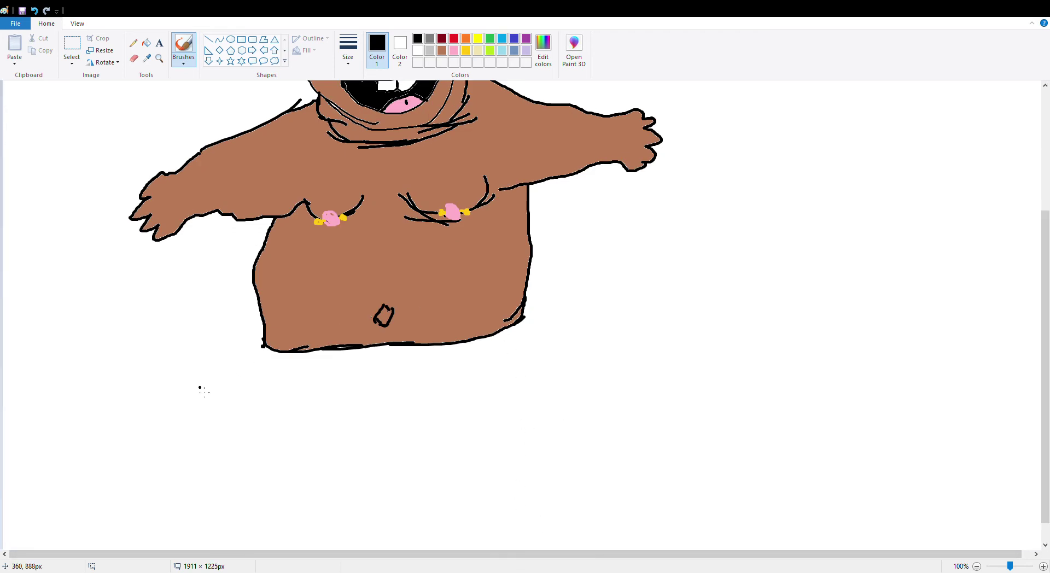
# Draw the black outline of a pair of shorts below the torso, including a wavy waistband line.
pyautogui.moveTo(262, 355)
pyautogui.mouseDown()
pyautogui.moveTo(220, 423)
pyautogui.moveTo(227, 454)
pyautogui.moveTo(342, 466)
pyautogui.mouseUp()
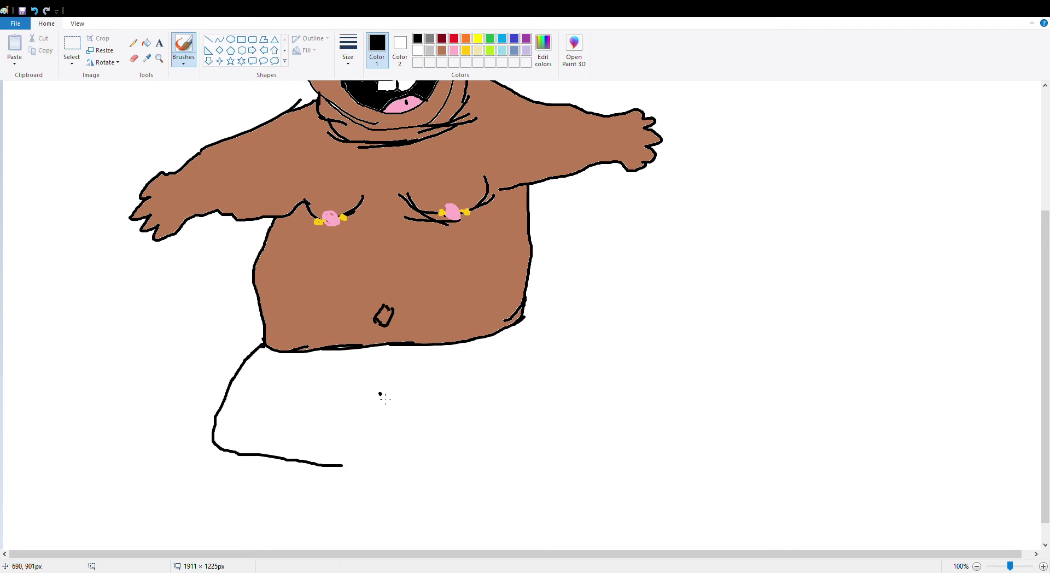
pyautogui.moveTo(380, 394)
pyautogui.mouseDown()
pyautogui.moveTo(355, 453)
pyautogui.moveTo(335, 465)
pyautogui.mouseUp()
pyautogui.moveTo(381, 394)
pyautogui.mouseDown()
pyautogui.moveTo(393, 422)
pyautogui.moveTo(437, 448)
pyautogui.mouseUp()
pyautogui.moveTo(533, 324); pyautogui.dragTo(560, 384)
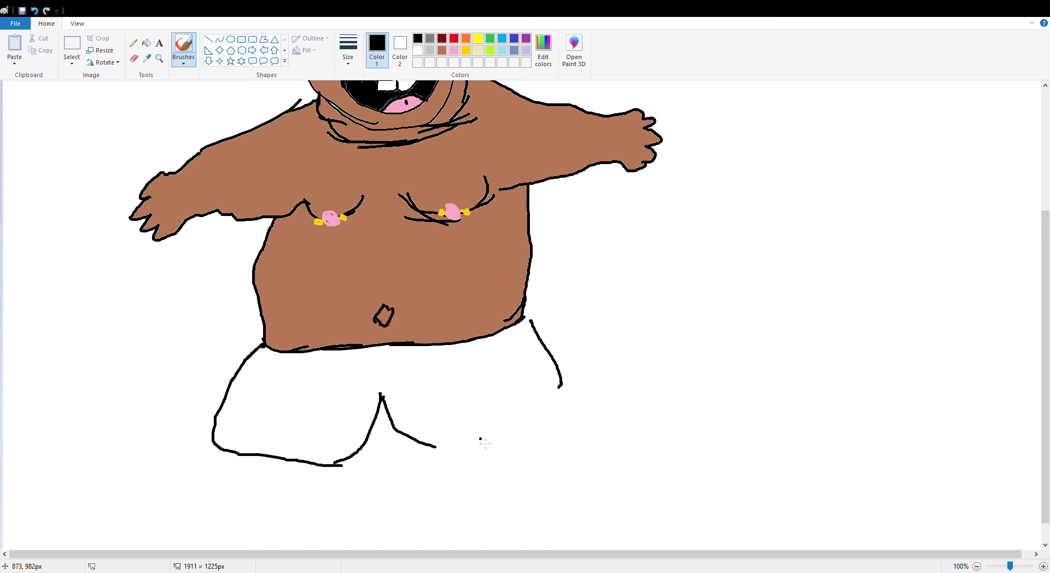
pyautogui.scroll(-1, 432, 446)
pyautogui.moveTo(434, 423); pyautogui.dragTo(539, 411)
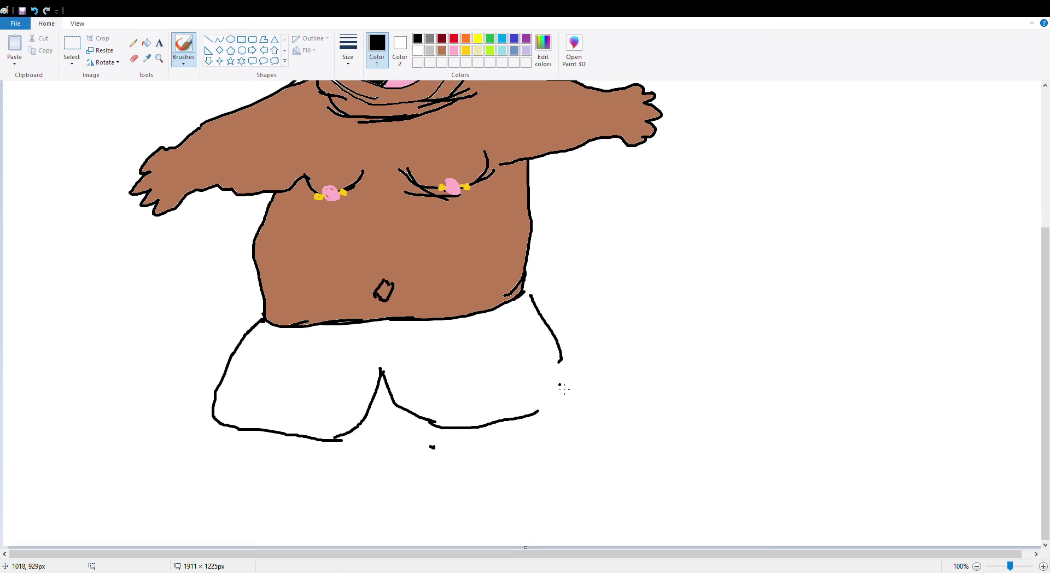
pyautogui.moveTo(561, 360)
pyautogui.mouseDown()
pyautogui.moveTo(553, 415)
pyautogui.moveTo(529, 420)
pyautogui.mouseUp()
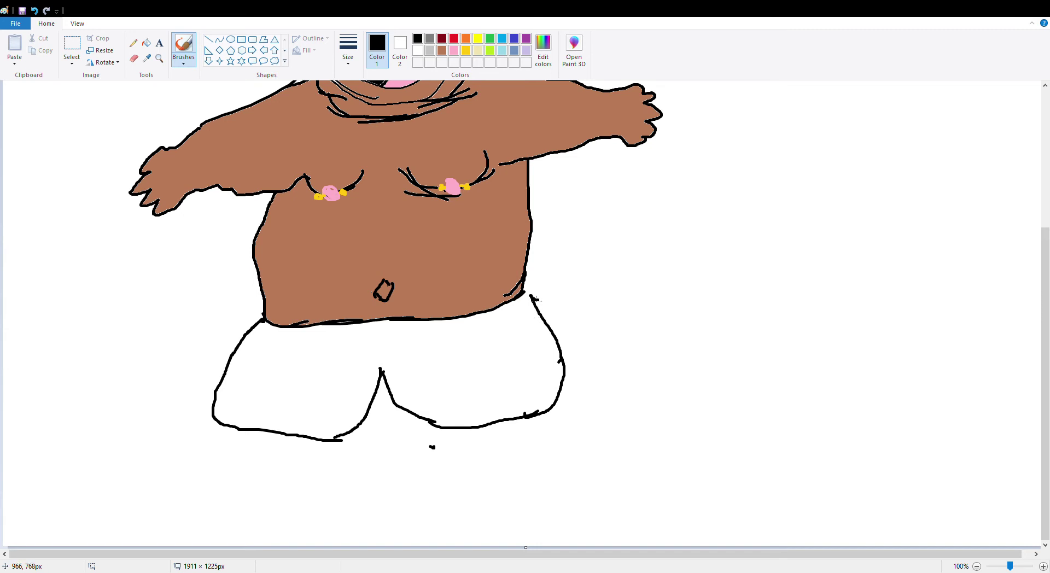
pyautogui.moveTo(528, 295); pyautogui.dragTo(523, 299)
pyautogui.moveTo(265, 328)
pyautogui.mouseDown()
pyautogui.moveTo(360, 351)
pyautogui.moveTo(503, 333)
pyautogui.moveTo(537, 309)
pyautogui.mouseUp()
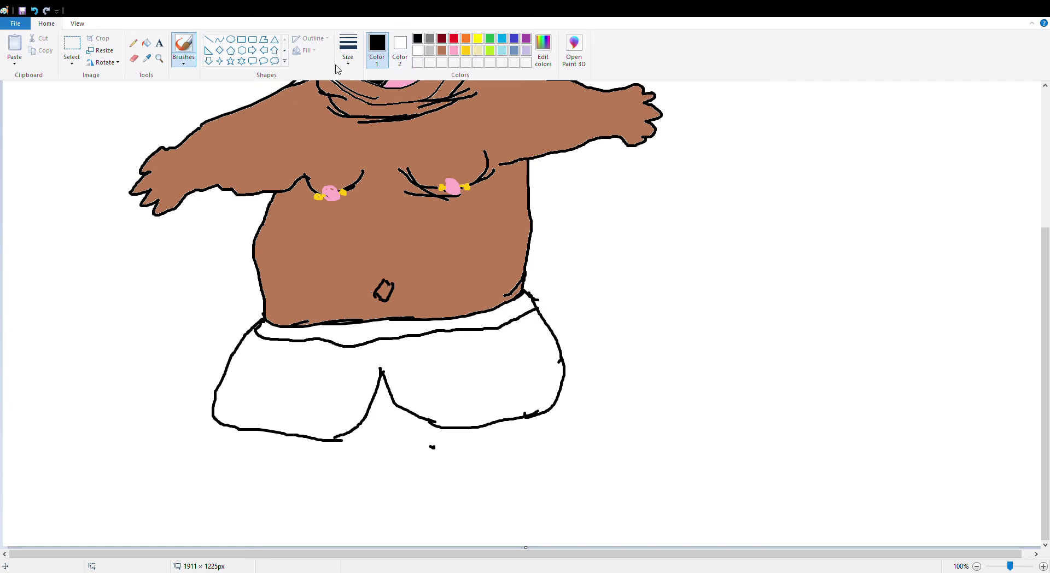
# Fill the shorts and their waistband with light turquoise.
pyautogui.click(147, 42)
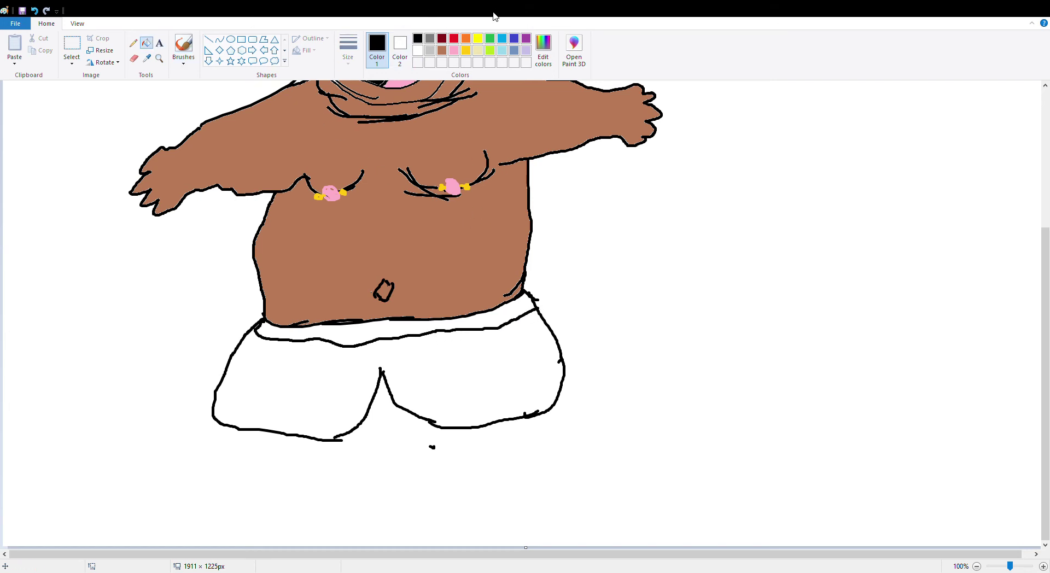
pyautogui.click(501, 50)
pyautogui.click(353, 386)
pyautogui.click(410, 329)
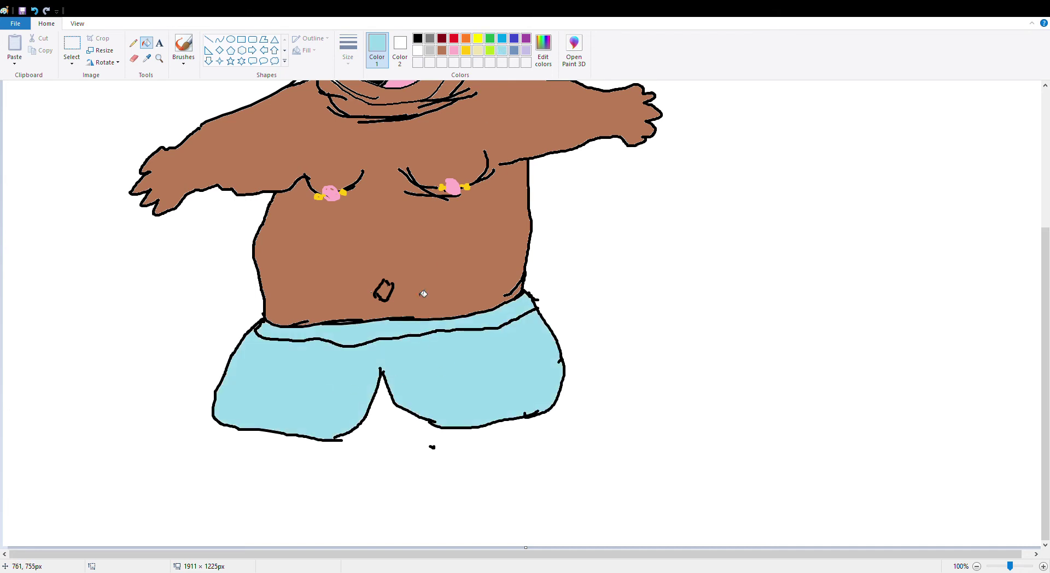
# Brush short black tick marks along the whole waistband of the shorts.
pyautogui.click(184, 45)
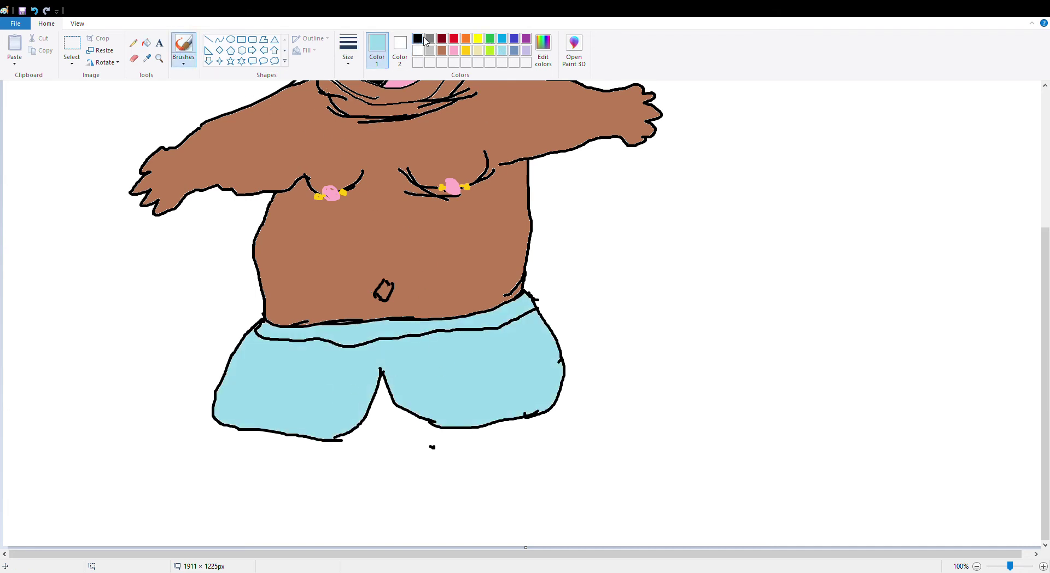
pyautogui.click(418, 39)
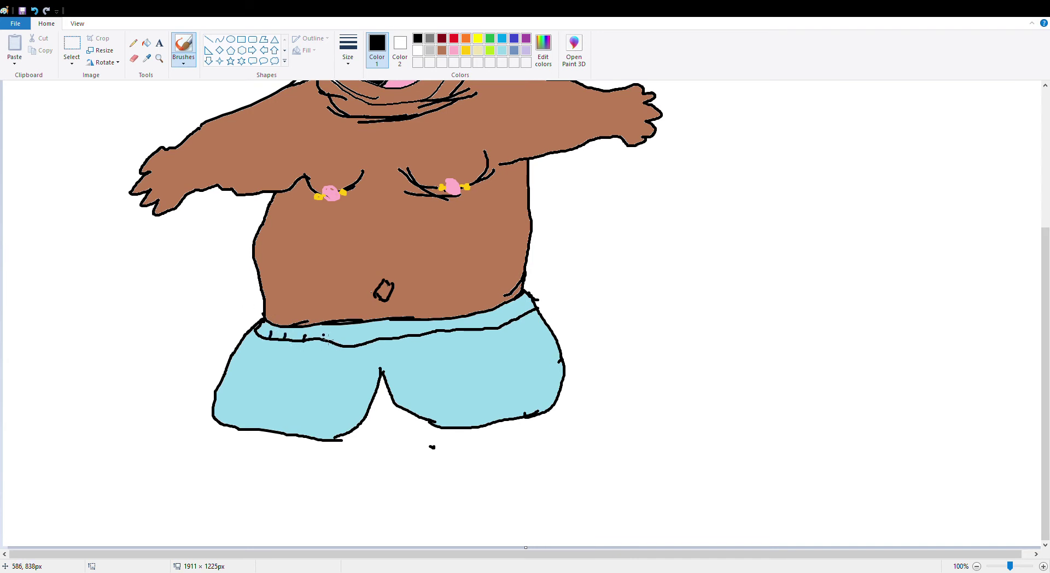
pyautogui.moveTo(324, 334); pyautogui.dragTo(367, 343)
pyautogui.moveTo(387, 333)
pyautogui.mouseDown()
pyautogui.moveTo(409, 342)
pyautogui.moveTo(404, 330)
pyautogui.moveTo(423, 341)
pyautogui.moveTo(425, 328)
pyautogui.moveTo(453, 338)
pyautogui.moveTo(460, 328)
pyautogui.moveTo(478, 336)
pyautogui.moveTo(477, 321)
pyautogui.moveTo(509, 328)
pyautogui.moveTo(501, 315)
pyautogui.moveTo(532, 319)
pyautogui.mouseUp()
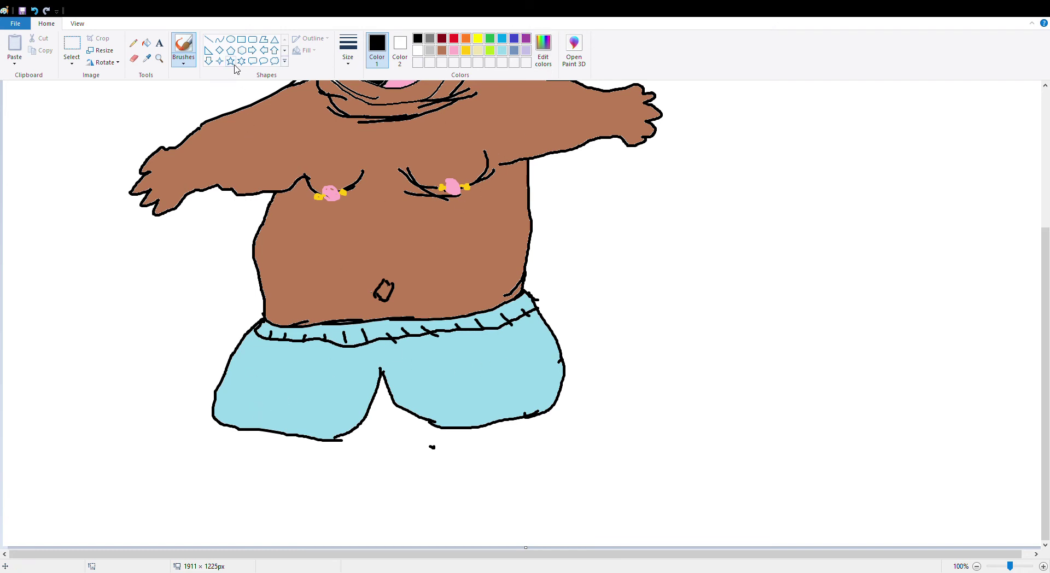
# Place seven yellow five-point stars outlined in light turquoise on the shorts, three on the left leg and four on the right.
pyautogui.click(231, 61)
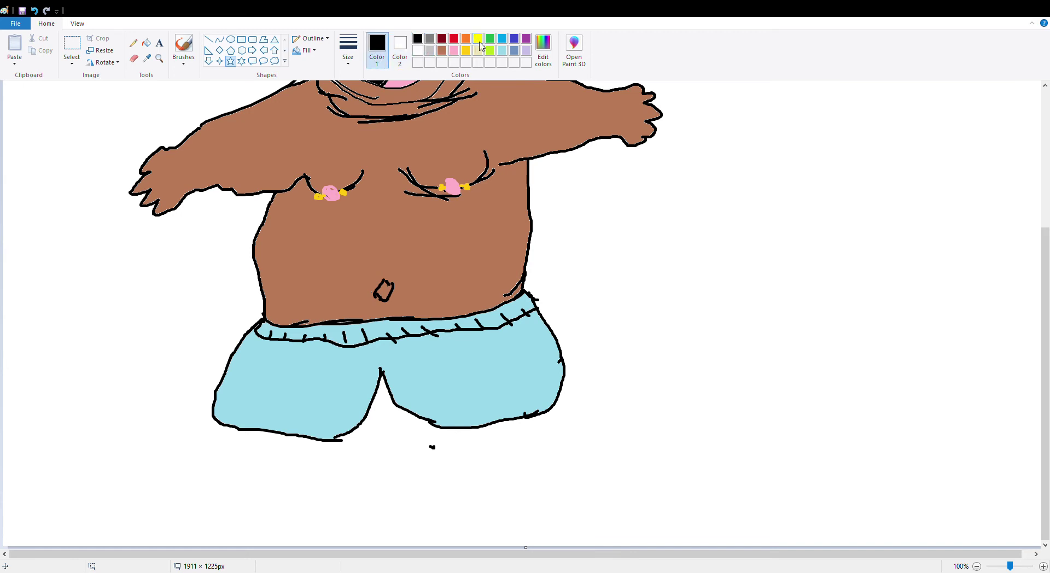
pyautogui.click(503, 50)
pyautogui.click(402, 52)
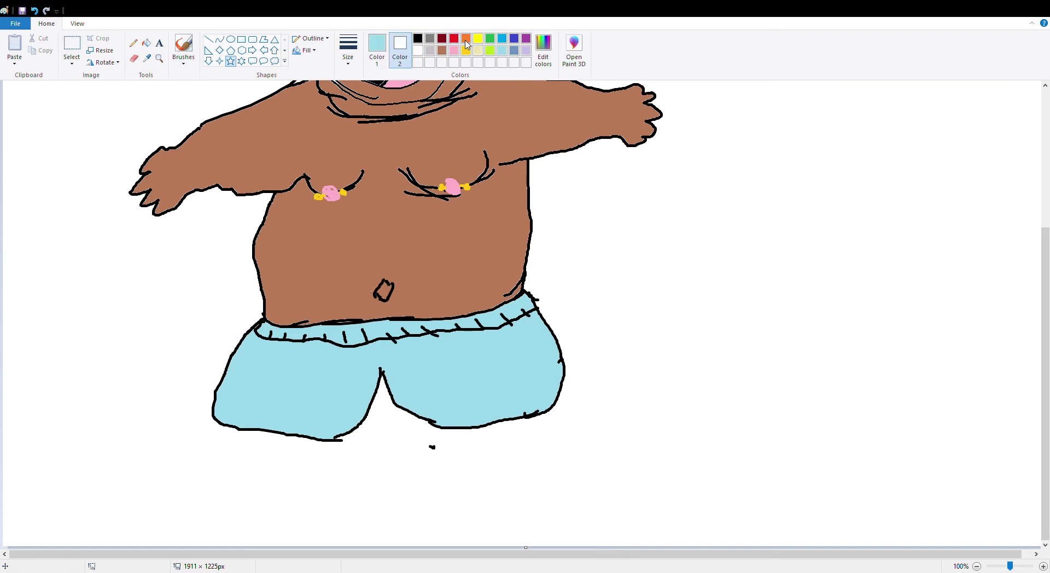
pyautogui.click(478, 39)
pyautogui.moveTo(266, 361)
pyautogui.mouseDown()
pyautogui.moveTo(300, 402)
pyautogui.moveTo(262, 390)
pyautogui.mouseUp()
pyautogui.moveTo(298, 377)
pyautogui.mouseDown()
pyautogui.moveTo(330, 395)
pyautogui.moveTo(308, 359)
pyautogui.mouseUp()
pyautogui.moveTo(300, 404); pyautogui.dragTo(332, 427)
pyautogui.moveTo(401, 363); pyautogui.dragTo(449, 390)
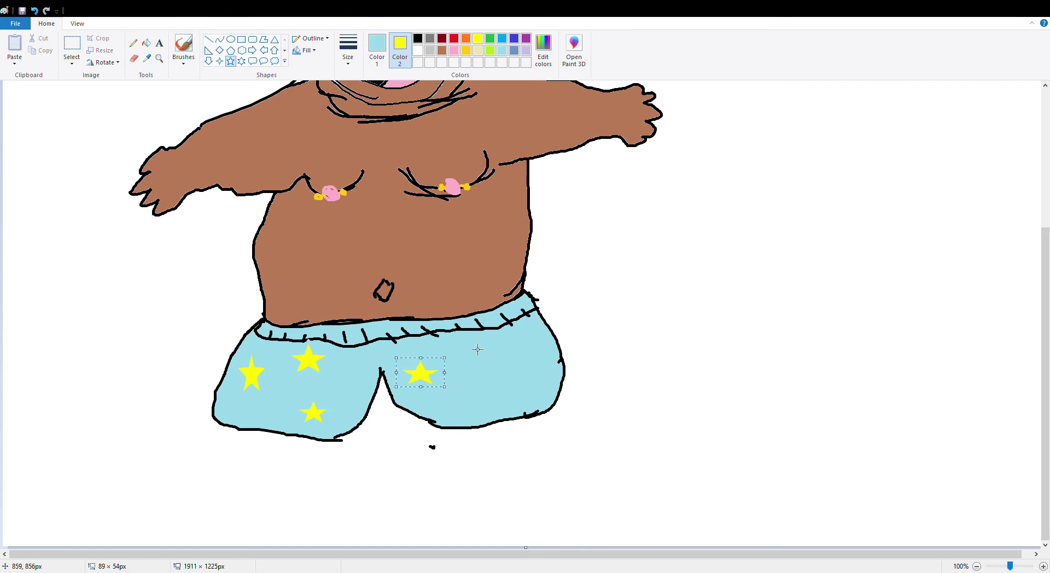
pyautogui.moveTo(478, 347); pyautogui.dragTo(556, 396)
pyautogui.moveTo(463, 385); pyautogui.dragTo(496, 412)
pyautogui.click(651, 287)
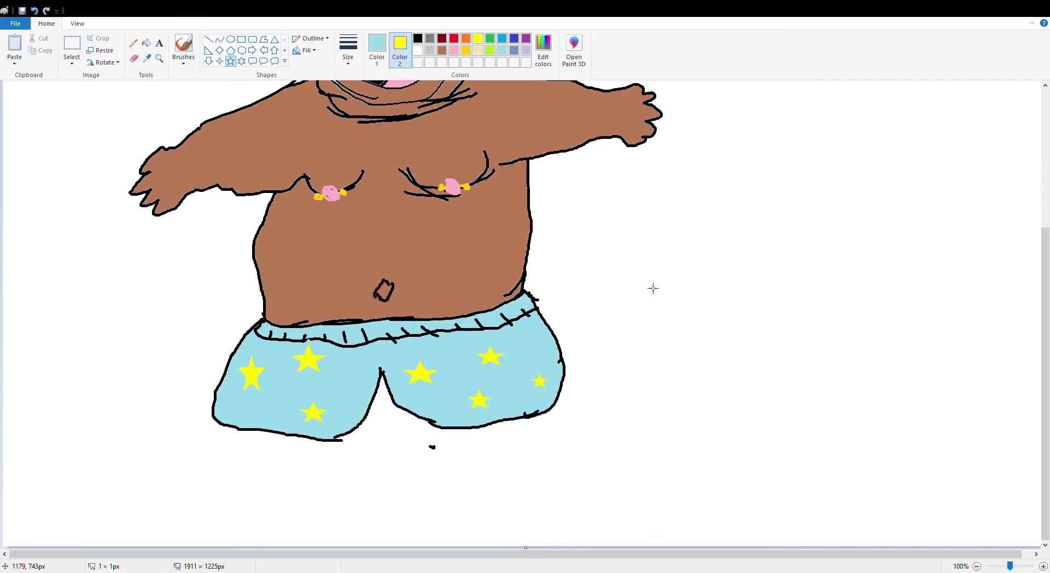
# Brush a short black center seam on the shorts and the side outlines of the left leg below them.
pyautogui.scroll(3, 648, 356)
pyautogui.scroll(-3, 601, 290)
pyautogui.scroll(3, 602, 293)
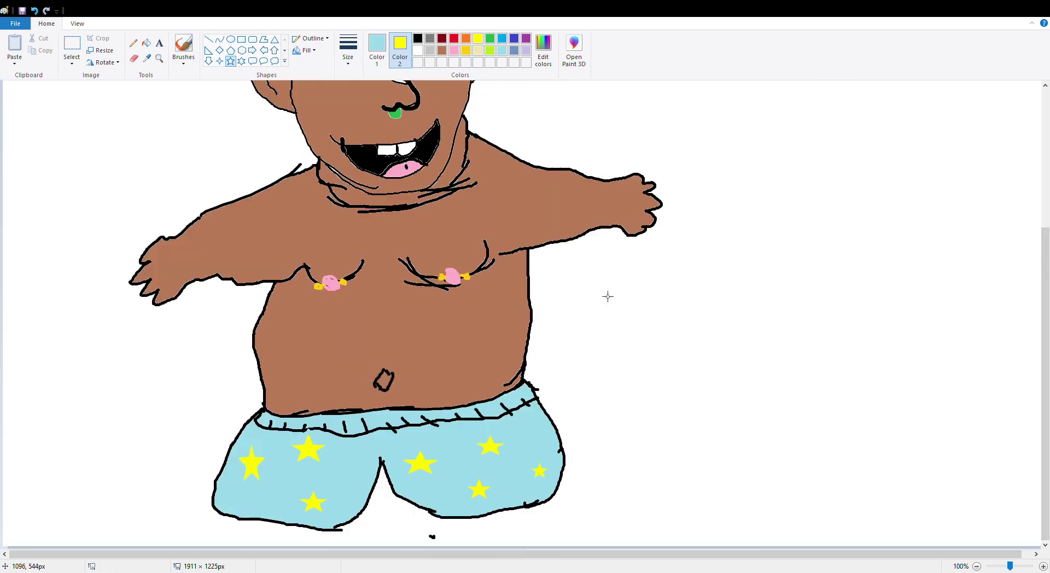
pyautogui.scroll(-3, 602, 295)
pyautogui.click(418, 39)
pyautogui.click(183, 45)
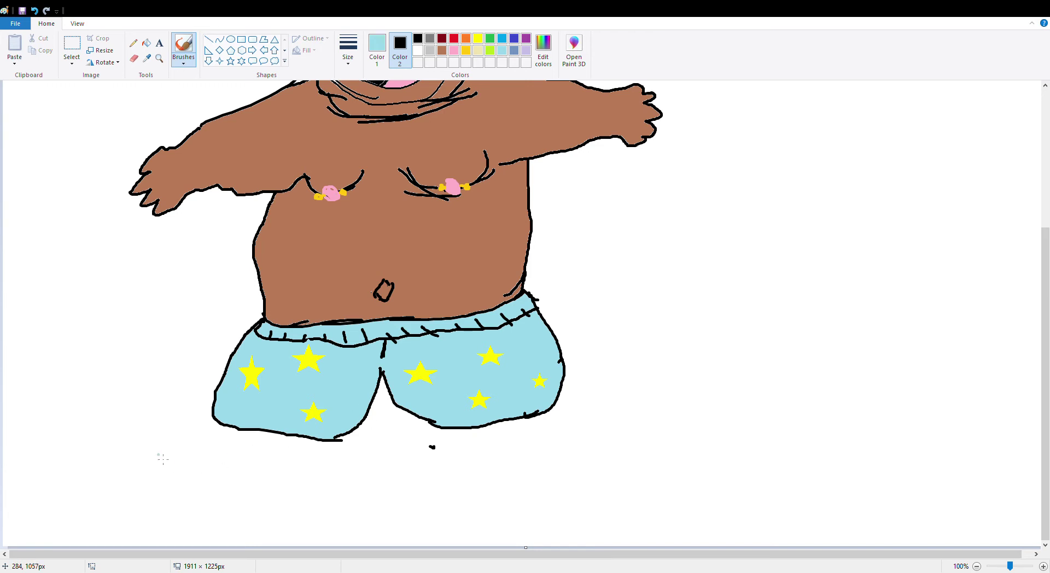
pyautogui.moveTo(215, 425); pyautogui.dragTo(164, 510)
pyautogui.moveTo(337, 444)
pyautogui.mouseDown()
pyautogui.moveTo(329, 473)
pyautogui.moveTo(265, 546)
pyautogui.mouseUp()
pyautogui.moveTo(165, 500)
pyautogui.mouseDown()
pyautogui.moveTo(147, 546)
pyautogui.moveTo(223, 540)
pyautogui.mouseUp()
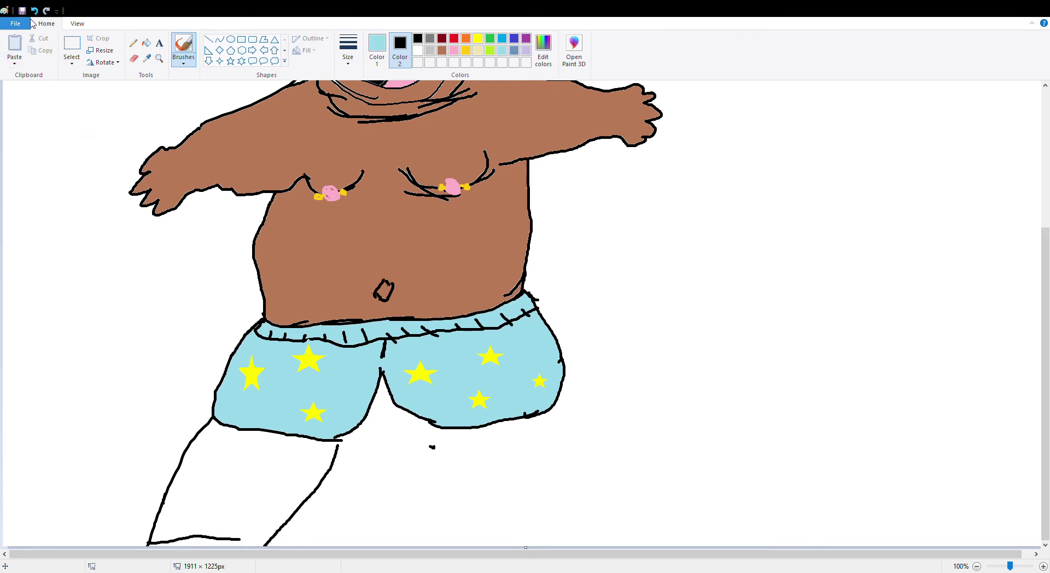
# Undo the freehand closing stroke and close the left leg with a straight black line along the canvas's lower edge.
pyautogui.click(34, 11)
pyautogui.click(208, 39)
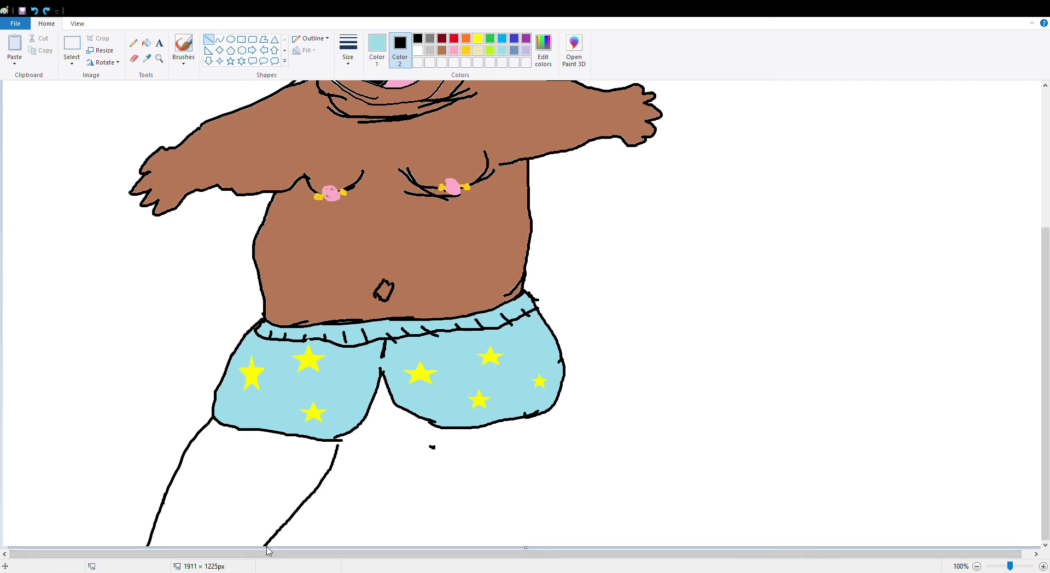
pyautogui.moveTo(270, 550); pyautogui.dragTo(149, 551)
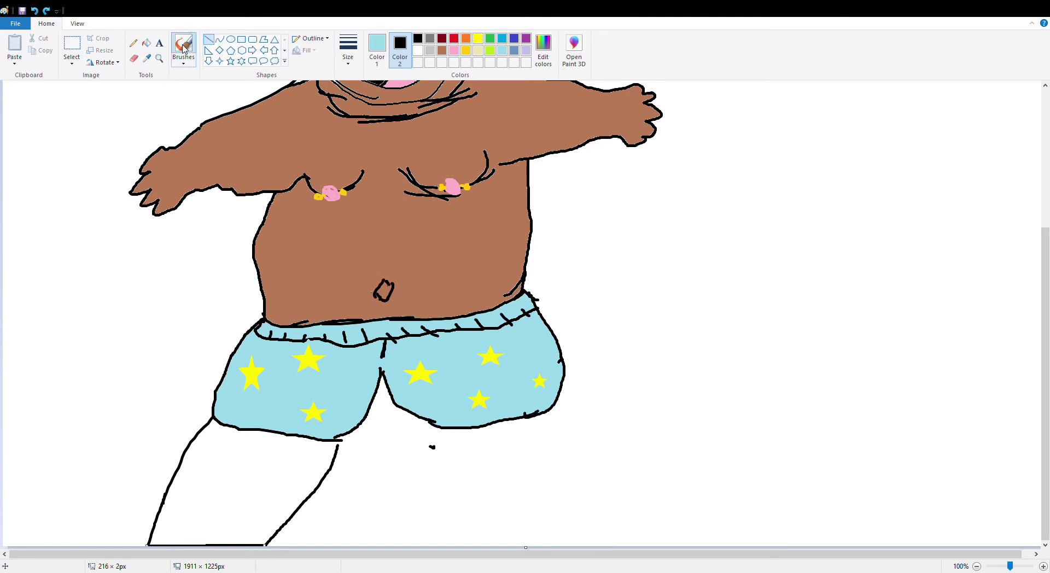
# Brush both sides of the right leg in black and close it with a straight line along the canvas's lower edge.
pyautogui.click(183, 49)
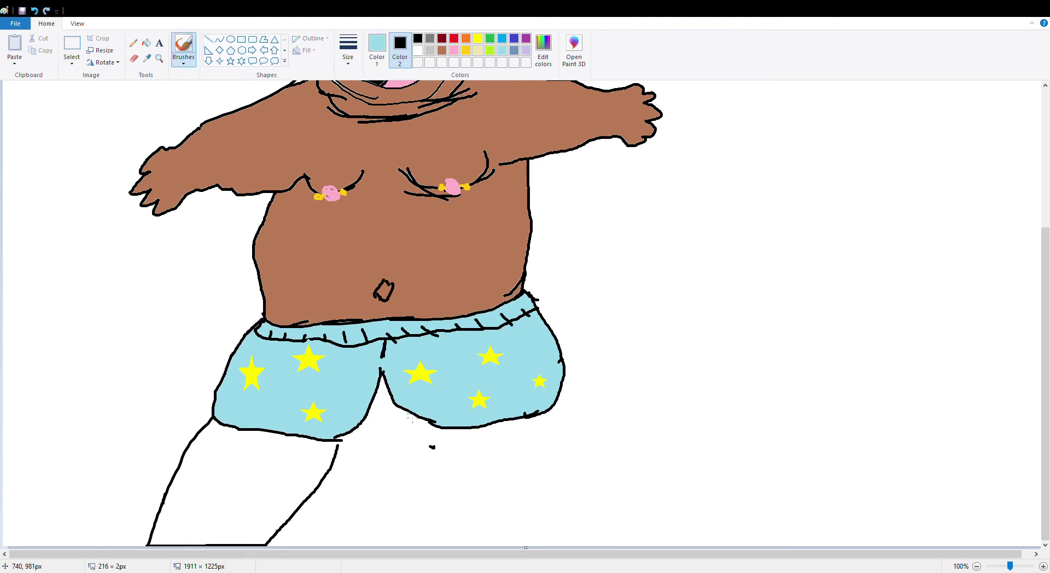
pyautogui.moveTo(410, 419)
pyautogui.mouseDown()
pyautogui.moveTo(435, 465)
pyautogui.moveTo(448, 557)
pyautogui.mouseUp()
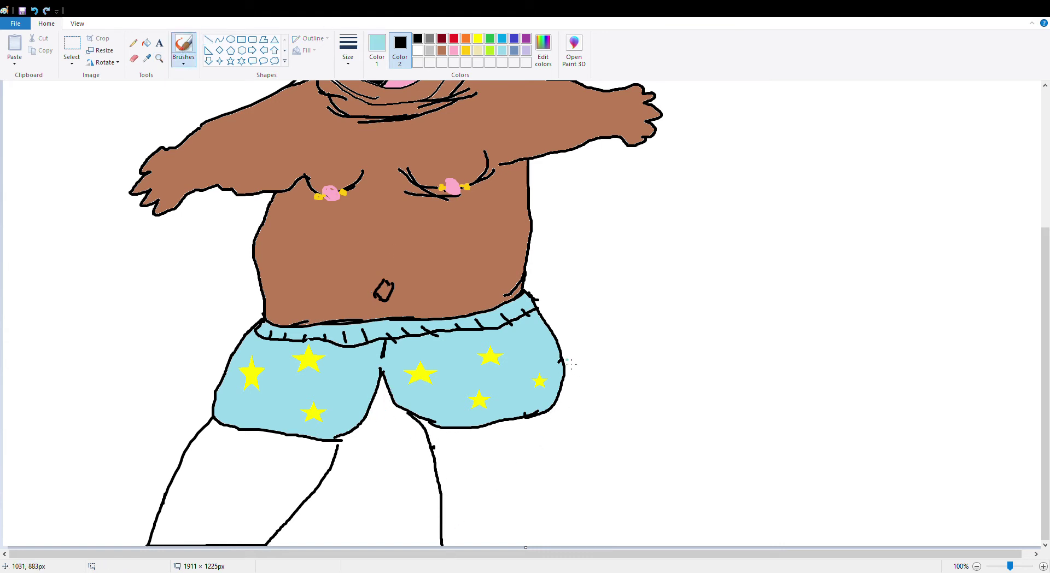
pyautogui.moveTo(568, 362); pyautogui.dragTo(597, 567)
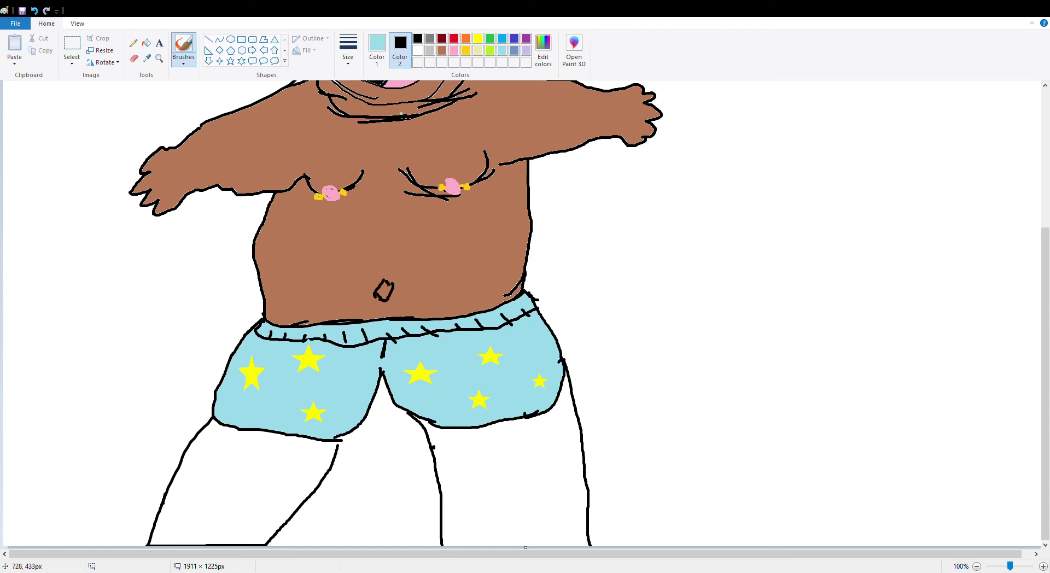
pyautogui.click(208, 40)
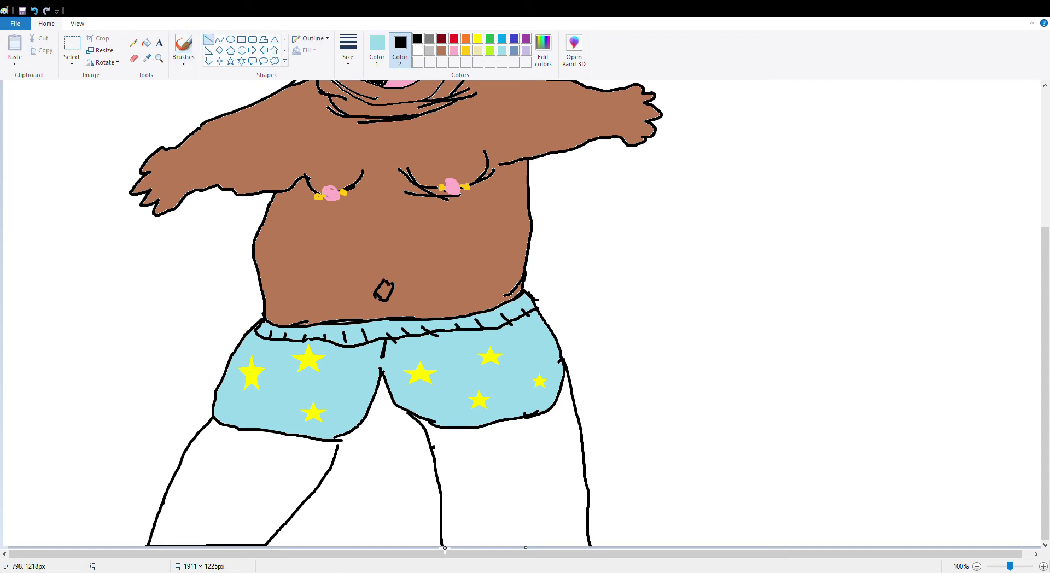
pyautogui.moveTo(448, 548); pyautogui.dragTo(594, 551)
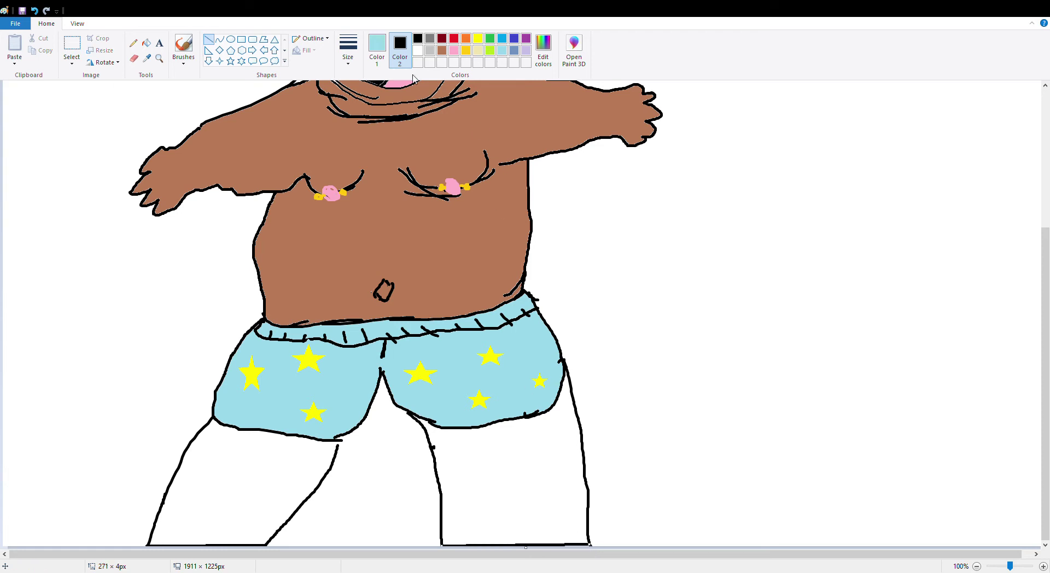
# Set the secondary color to brown, try to fill the left leg with it, and undo the fill.
pyautogui.click(442, 50)
pyautogui.click(146, 43)
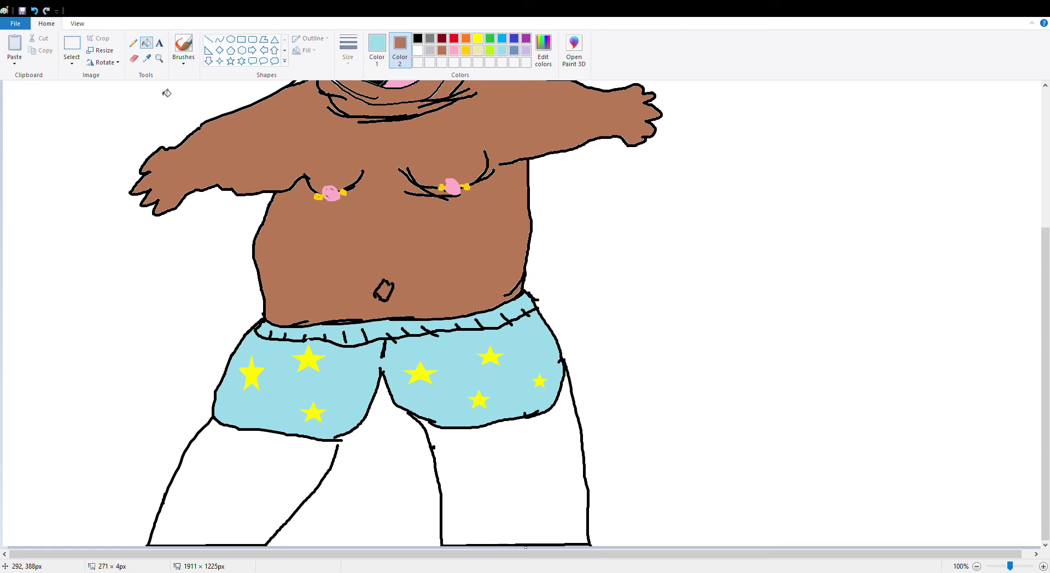
pyautogui.rightClick(249, 473)
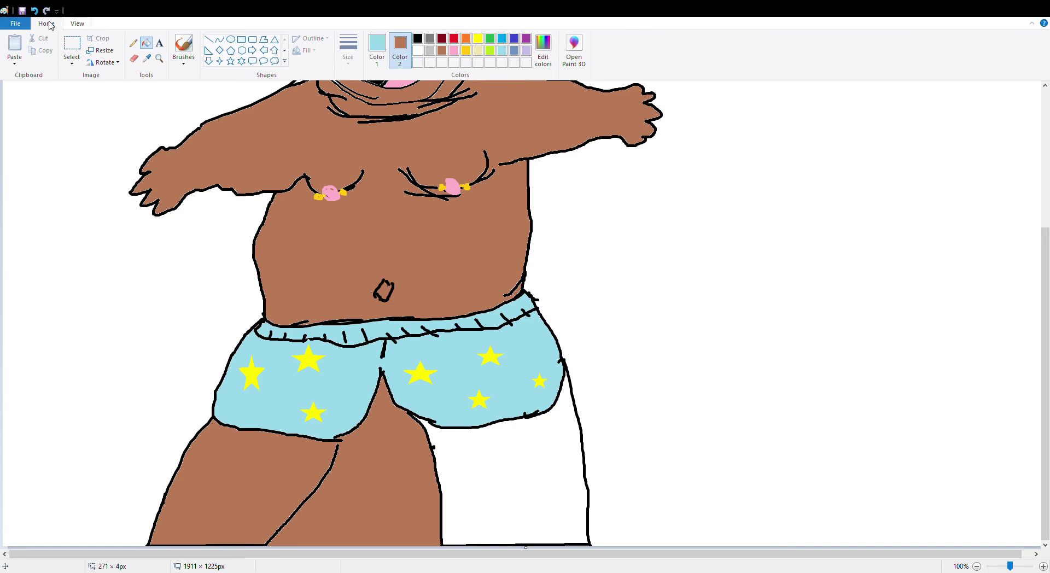
pyautogui.hotkey('ctrl', 'z')
# Close the gap between the left leg's inner outline and the shorts' hem with a black brush stroke.
pyautogui.click(183, 45)
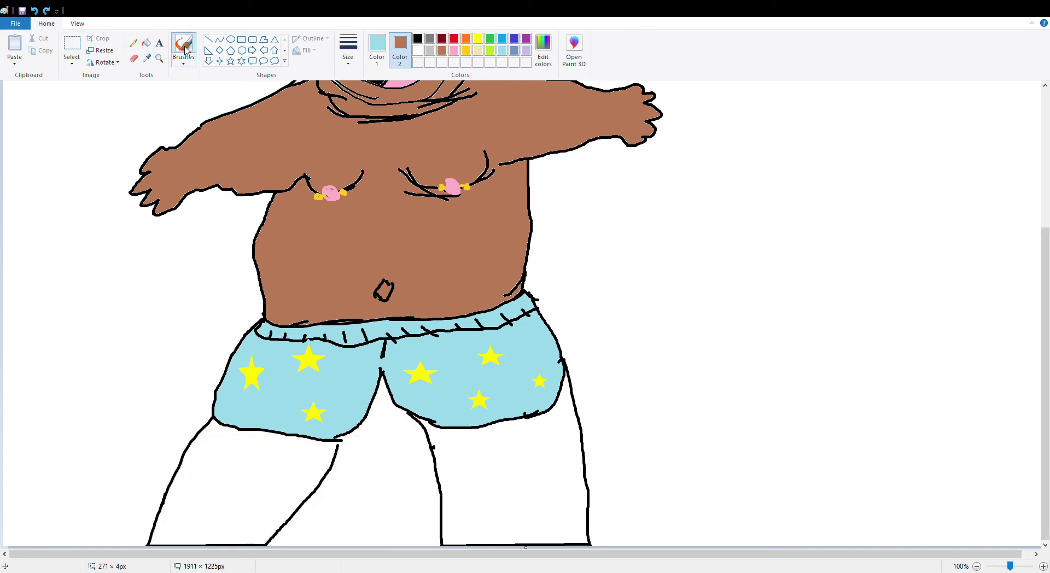
pyautogui.click(377, 46)
pyautogui.click(417, 38)
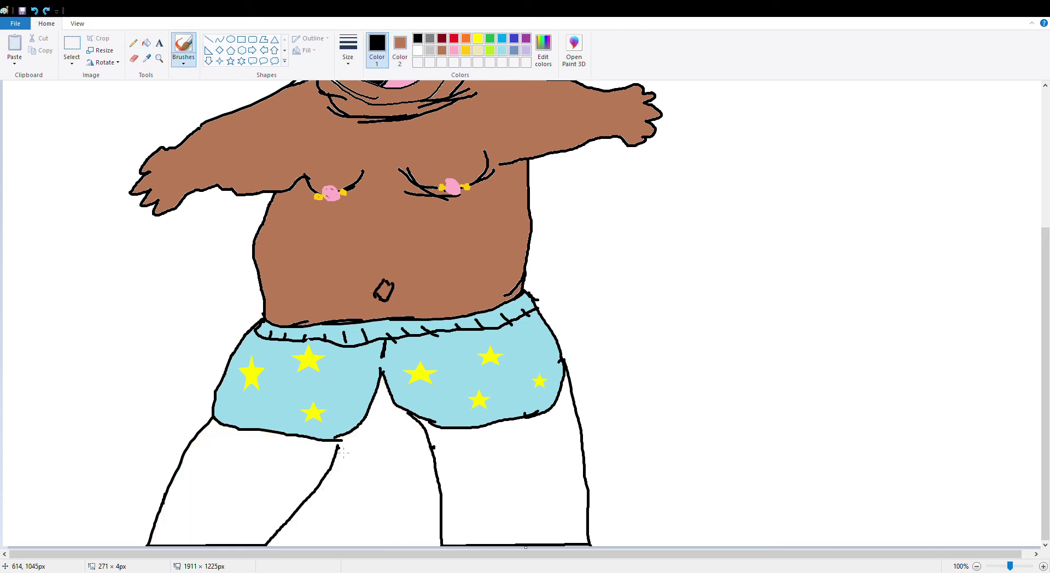
pyautogui.moveTo(340, 451); pyautogui.dragTo(340, 433)
# Fill both legs with the secondary brown color.
pyautogui.click(158, 43)
pyautogui.click(146, 42)
pyautogui.rightClick(256, 455)
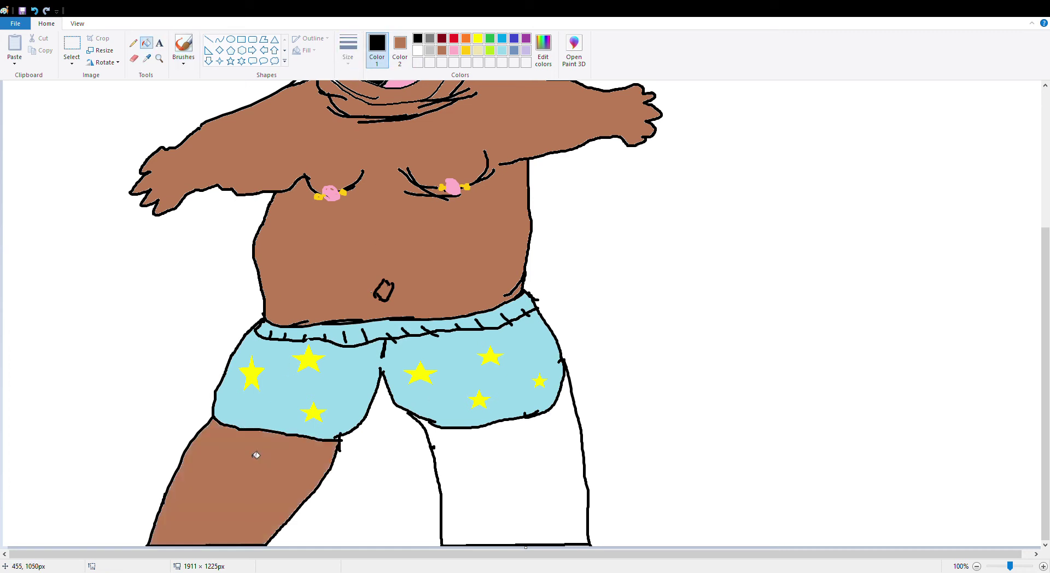
pyautogui.rightClick(490, 462)
# Check the whole character from head to legs and save the drawing.
pyautogui.scroll(5, 651, 265)
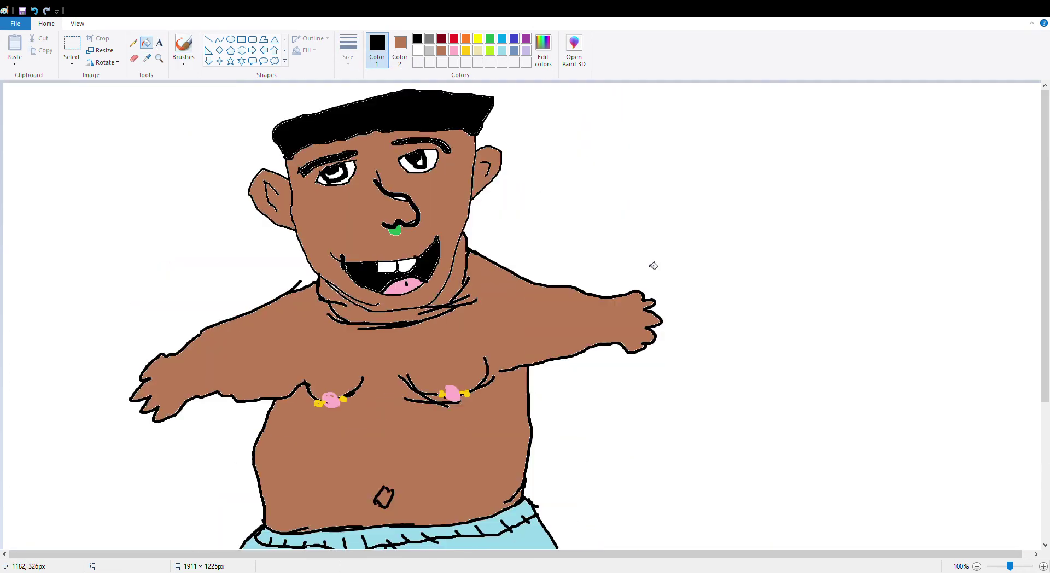
pyautogui.scroll(-5, 653, 265)
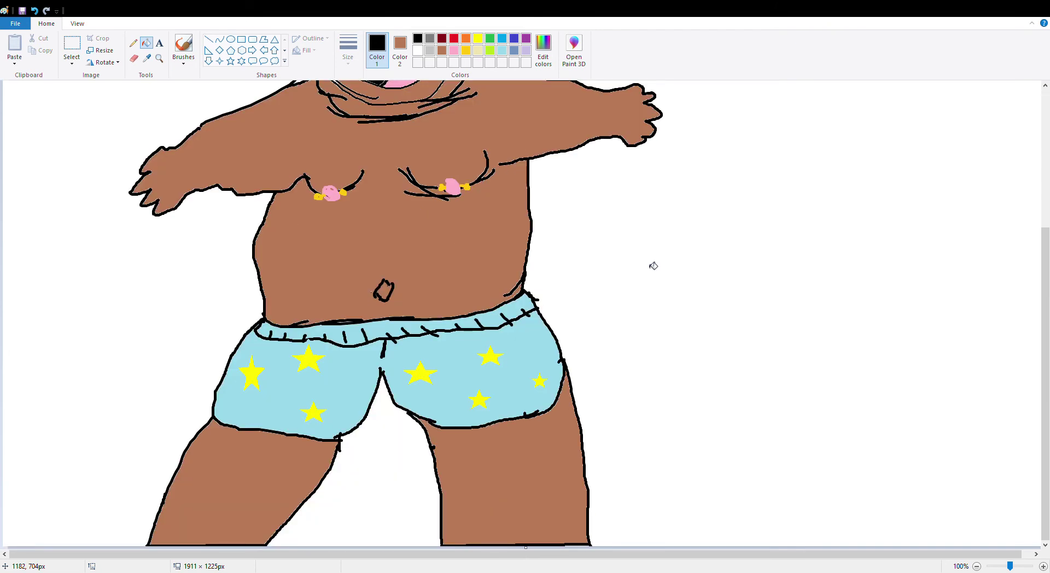
pyautogui.scroll(5, 498, 317)
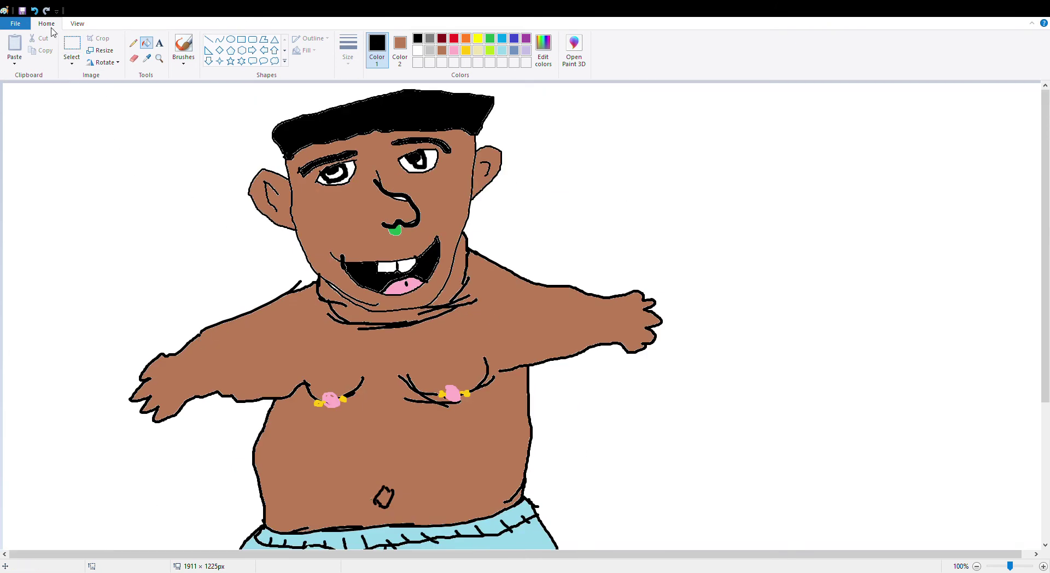
pyautogui.click(22, 11)
pyautogui.hotkey('ctrl', 's')
# On the blank canvas, brush the black outline of an animal's thick tail and its hind leg with a foot.
pyautogui.click(184, 48)
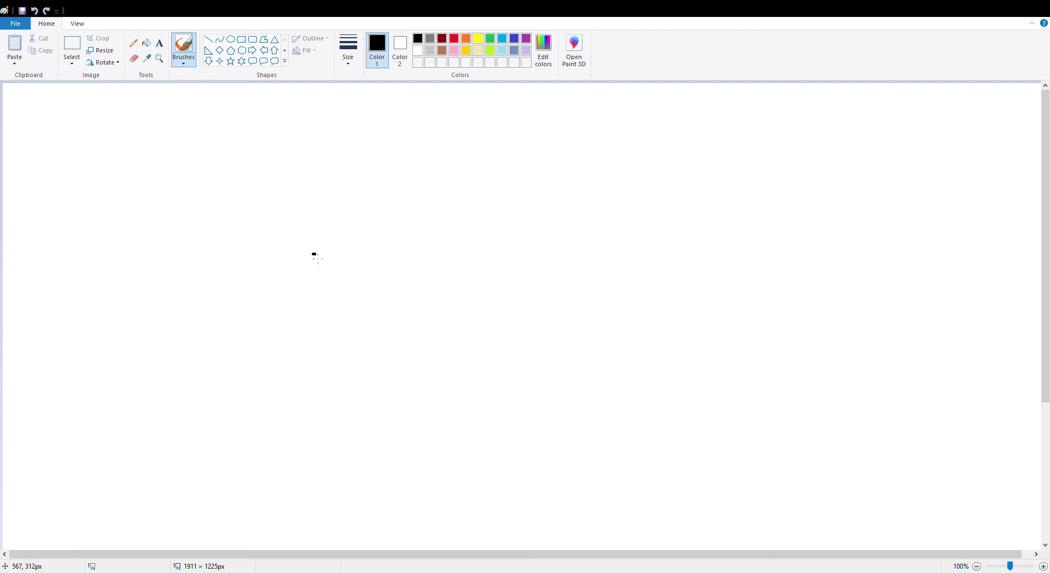
pyautogui.moveTo(303, 255)
pyautogui.mouseDown()
pyautogui.moveTo(273, 278)
pyautogui.moveTo(241, 351)
pyautogui.moveTo(173, 389)
pyautogui.moveTo(185, 406)
pyautogui.moveTo(264, 409)
pyautogui.moveTo(321, 373)
pyautogui.mouseUp()
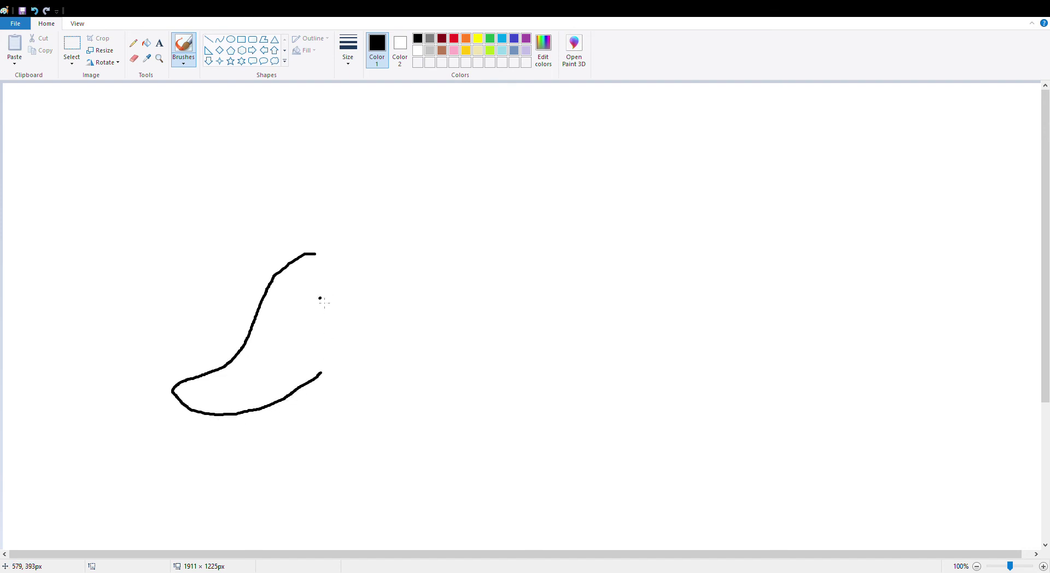
pyautogui.moveTo(320, 298)
pyautogui.mouseDown()
pyautogui.moveTo(316, 357)
pyautogui.moveTo(329, 395)
pyautogui.mouseUp()
pyautogui.moveTo(356, 453)
pyautogui.mouseDown()
pyautogui.moveTo(391, 452)
pyautogui.moveTo(373, 431)
pyautogui.moveTo(376, 401)
pyautogui.moveTo(420, 349)
pyautogui.moveTo(428, 287)
pyautogui.mouseUp()
# Draw the curved belly line from the hind leg forward to where the front leg starts.
pyautogui.moveTo(421, 349); pyautogui.dragTo(444, 357)
pyautogui.click(461, 354)
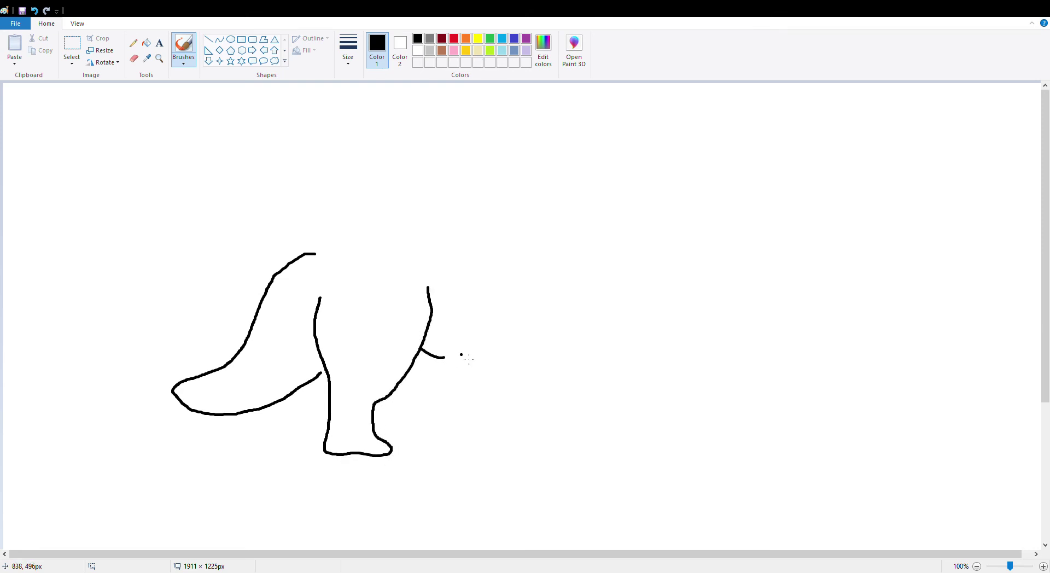
pyautogui.scroll(-2, 438, 360)
pyautogui.scroll(2, 455, 268)
pyautogui.moveTo(442, 359); pyautogui.dragTo(487, 365)
pyautogui.moveTo(573, 328); pyautogui.dragTo(484, 362)
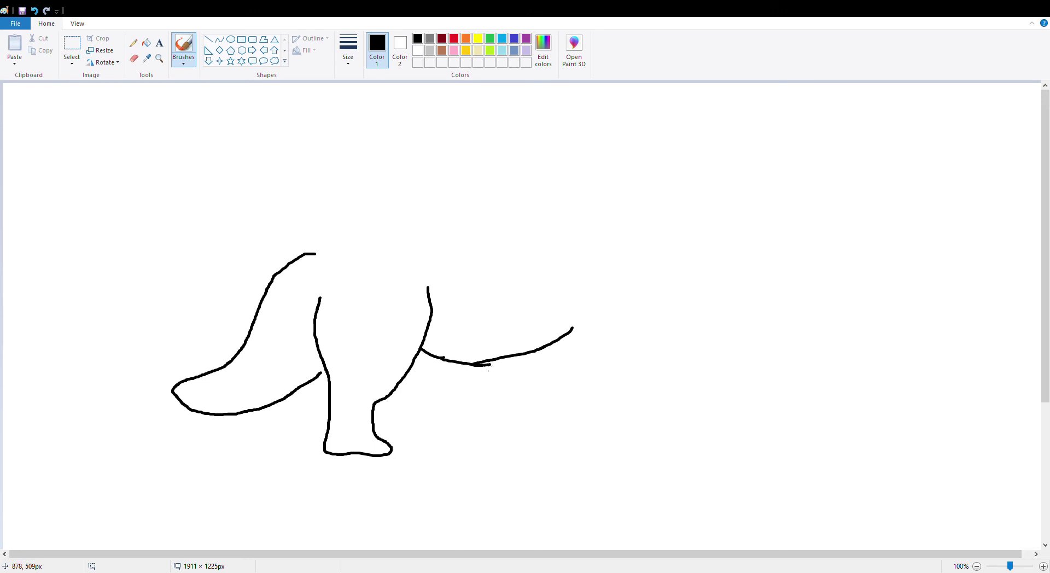
pyautogui.moveTo(557, 298)
pyautogui.mouseDown()
pyautogui.moveTo(588, 373)
pyautogui.moveTo(578, 415)
pyautogui.moveTo(611, 423)
pyautogui.moveTo(613, 383)
pyautogui.mouseUp()
pyautogui.click(34, 11)
pyautogui.moveTo(569, 284)
pyautogui.mouseDown()
pyautogui.moveTo(579, 422)
pyautogui.moveTo(585, 434)
pyautogui.moveTo(623, 436)
pyautogui.moveTo(606, 382)
pyautogui.mouseUp()
pyautogui.click(34, 10)
pyautogui.moveTo(536, 286)
pyautogui.mouseDown()
pyautogui.moveTo(590, 349)
pyautogui.moveTo(597, 391)
pyautogui.moveTo(583, 429)
pyautogui.moveTo(592, 436)
pyautogui.moveTo(620, 430)
pyautogui.moveTo(627, 338)
pyautogui.mouseUp()
pyautogui.click(32, 10)
# Draw the rear edge and foot of the front leg across the end of the belly line.
pyautogui.moveTo(553, 287)
pyautogui.mouseDown()
pyautogui.moveTo(579, 425)
pyautogui.moveTo(621, 428)
pyautogui.moveTo(630, 288)
pyautogui.moveTo(651, 261)
pyautogui.moveTo(708, 246)
pyautogui.moveTo(736, 223)
pyautogui.moveTo(660, 185)
pyautogui.moveTo(585, 170)
pyautogui.moveTo(546, 198)
pyautogui.mouseUp()
pyautogui.click(35, 11)
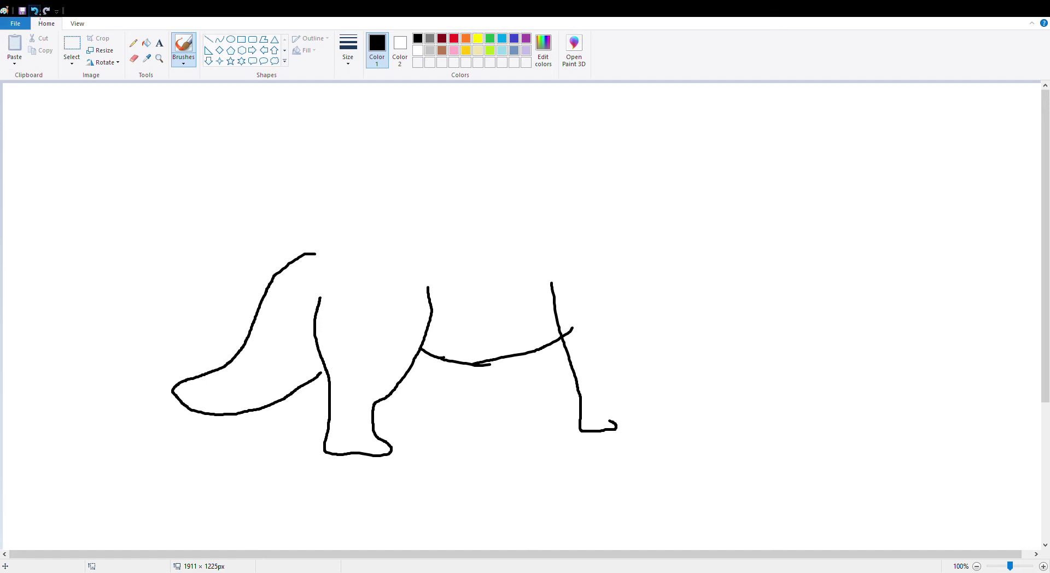
pyautogui.moveTo(618, 425)
pyautogui.mouseDown()
pyautogui.moveTo(609, 357)
pyautogui.moveTo(626, 302)
pyautogui.mouseUp()
pyautogui.click(34, 10)
pyautogui.moveTo(618, 423)
pyautogui.mouseDown()
pyautogui.moveTo(618, 352)
pyautogui.moveTo(637, 317)
pyautogui.moveTo(694, 240)
pyautogui.moveTo(724, 228)
pyautogui.moveTo(698, 190)
pyautogui.moveTo(618, 167)
pyautogui.mouseUp()
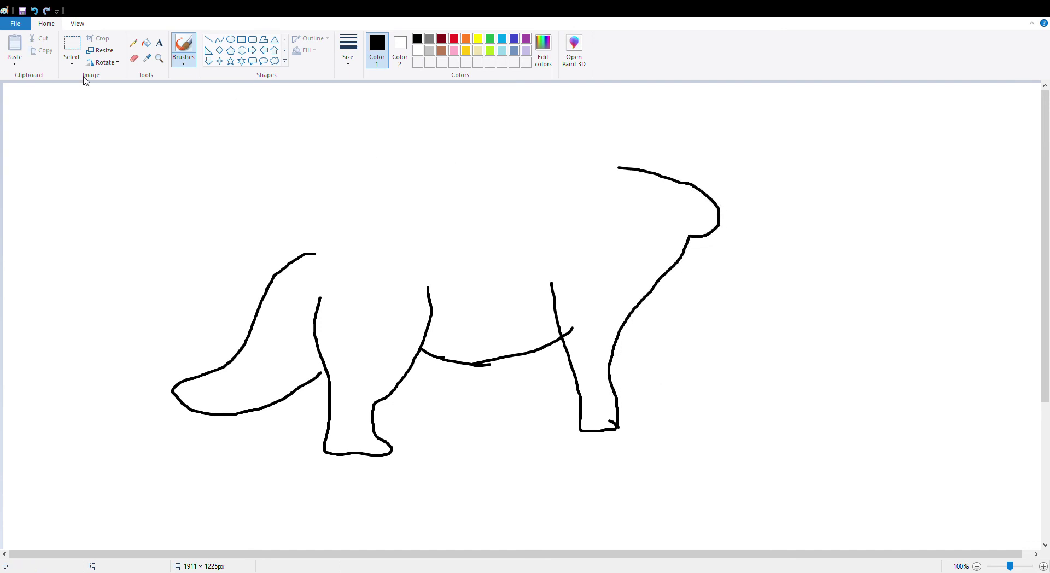
pyautogui.click(33, 11)
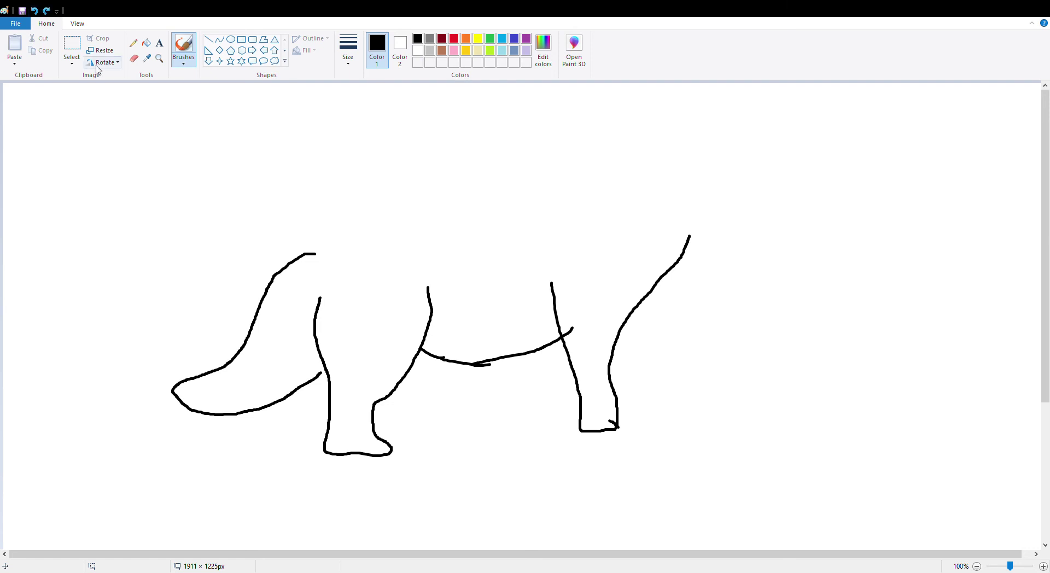
pyautogui.click(34, 10)
pyautogui.moveTo(618, 427)
pyautogui.mouseDown()
pyautogui.moveTo(605, 386)
pyautogui.moveTo(618, 358)
pyautogui.mouseUp()
pyautogui.click(34, 11)
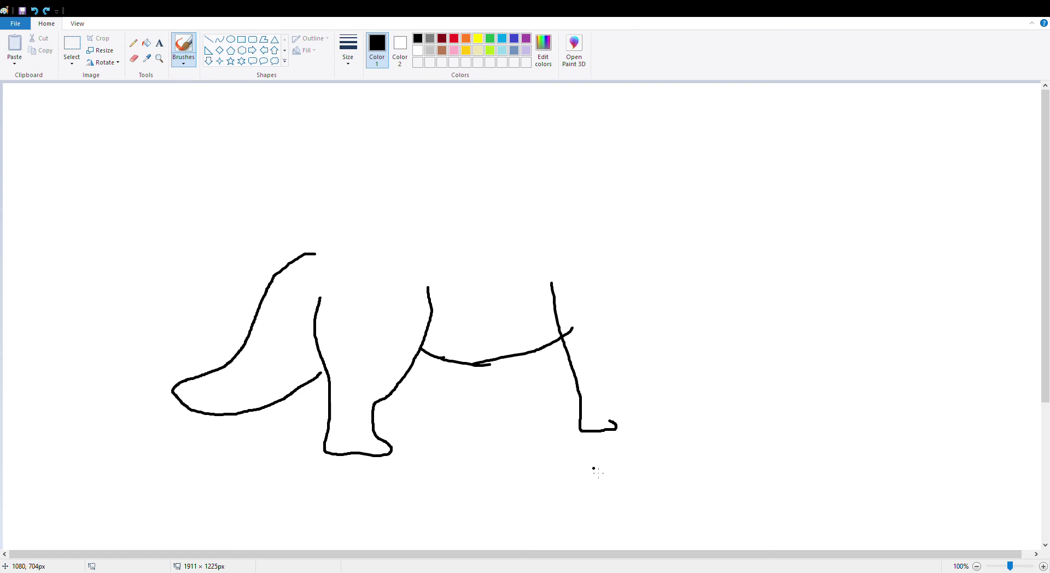
# Draw the front edge of the front leg from the foot up into the chest, replacing the misplaced stroke.
pyautogui.moveTo(618, 428); pyautogui.dragTo(591, 344)
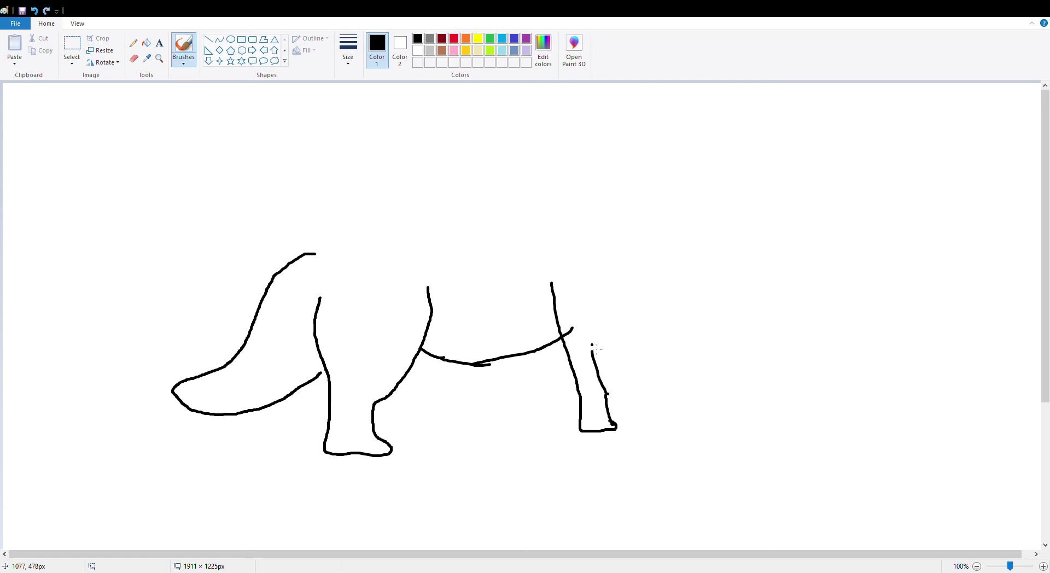
pyautogui.click(34, 10)
pyautogui.moveTo(610, 401)
pyautogui.mouseDown()
pyautogui.moveTo(604, 343)
pyautogui.moveTo(622, 330)
pyautogui.mouseUp()
pyautogui.moveTo(629, 298); pyautogui.dragTo(647, 258)
# Draw the back line from the tail base along the body and up the neck to the head, replacing a misplaced stroke.
pyautogui.moveTo(313, 255)
pyautogui.mouseDown()
pyautogui.moveTo(432, 236)
pyautogui.moveTo(374, 241)
pyautogui.moveTo(437, 203)
pyautogui.mouseUp()
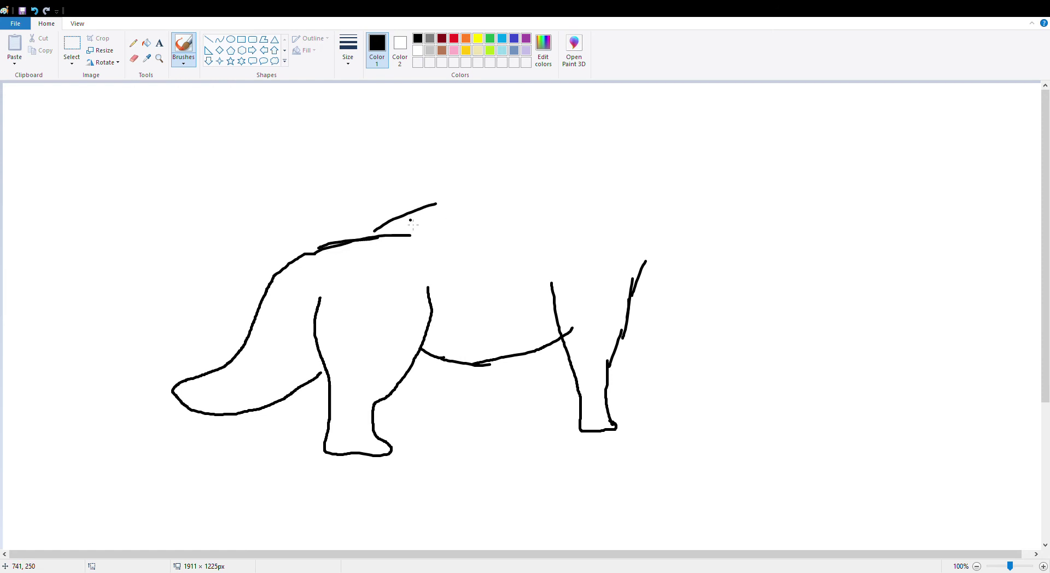
pyautogui.moveTo(389, 233); pyautogui.dragTo(468, 222)
pyautogui.click(34, 10)
pyautogui.click(35, 11)
pyautogui.moveTo(405, 235)
pyautogui.mouseDown()
pyautogui.moveTo(534, 225)
pyautogui.moveTo(478, 227)
pyautogui.moveTo(558, 216)
pyautogui.moveTo(627, 166)
pyautogui.moveTo(681, 158)
pyautogui.mouseUp()
pyautogui.moveTo(679, 160); pyautogui.dragTo(718, 159)
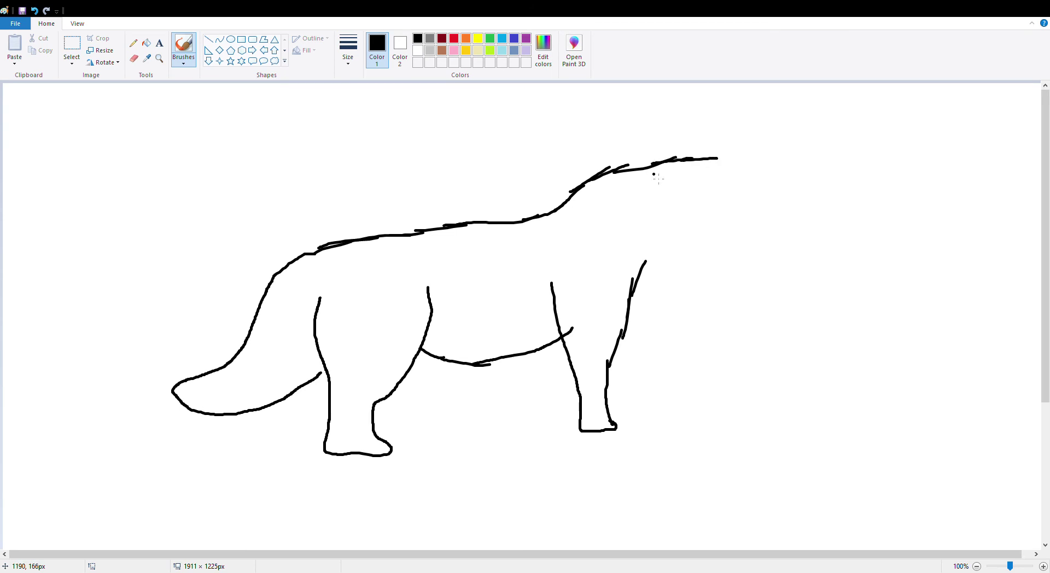
# Undo the last strokes on top of the head and redraw it as a flatter line ending at the forehead.
pyautogui.click(34, 11)
pyautogui.click(34, 10)
pyautogui.click(34, 11)
pyautogui.click(34, 11)
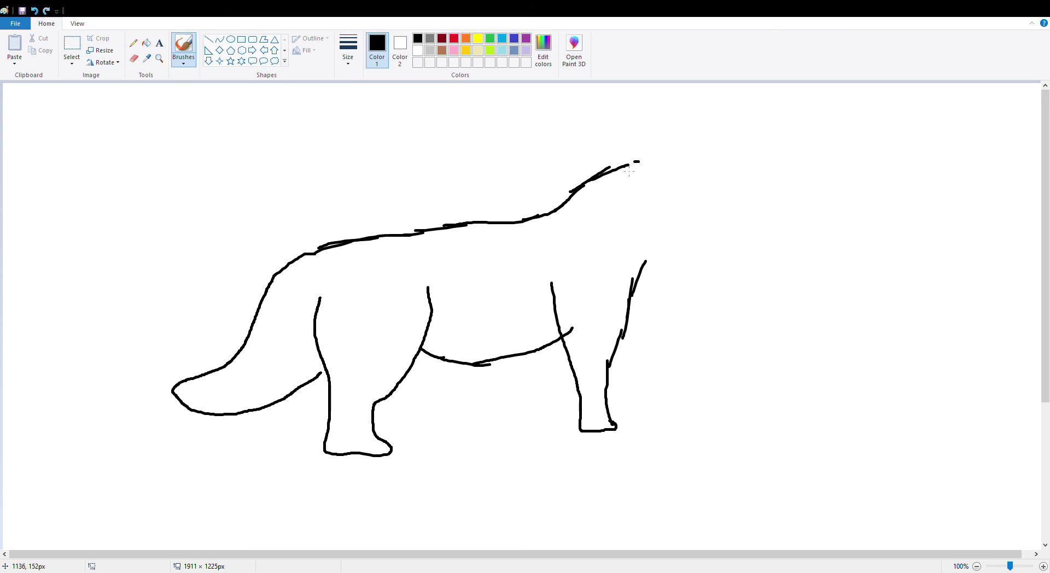
pyautogui.moveTo(625, 165); pyautogui.dragTo(693, 162)
# Draw the dog's throat, chin, muzzle with nose and mouth, a small eye and a rounded hanging ear.
pyautogui.moveTo(660, 241); pyautogui.dragTo(673, 237)
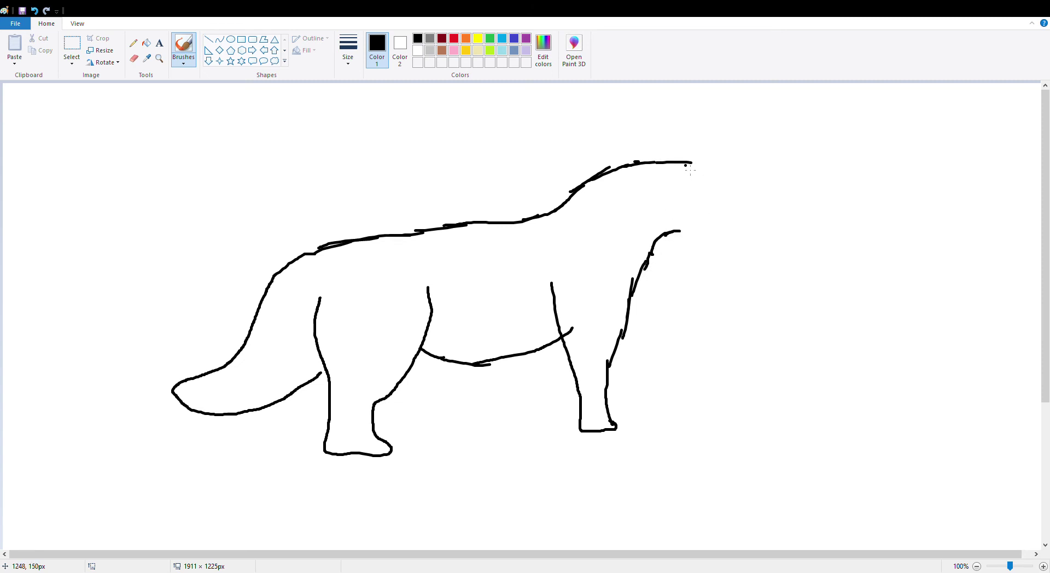
pyautogui.moveTo(693, 166); pyautogui.dragTo(698, 186)
pyautogui.moveTo(680, 231); pyautogui.dragTo(717, 236)
pyautogui.moveTo(688, 183)
pyautogui.mouseDown()
pyautogui.moveTo(726, 190)
pyautogui.moveTo(719, 220)
pyautogui.moveTo(695, 231)
pyautogui.moveTo(720, 222)
pyautogui.moveTo(730, 202)
pyautogui.moveTo(736, 209)
pyautogui.moveTo(679, 209)
pyautogui.mouseUp()
pyautogui.click(672, 178)
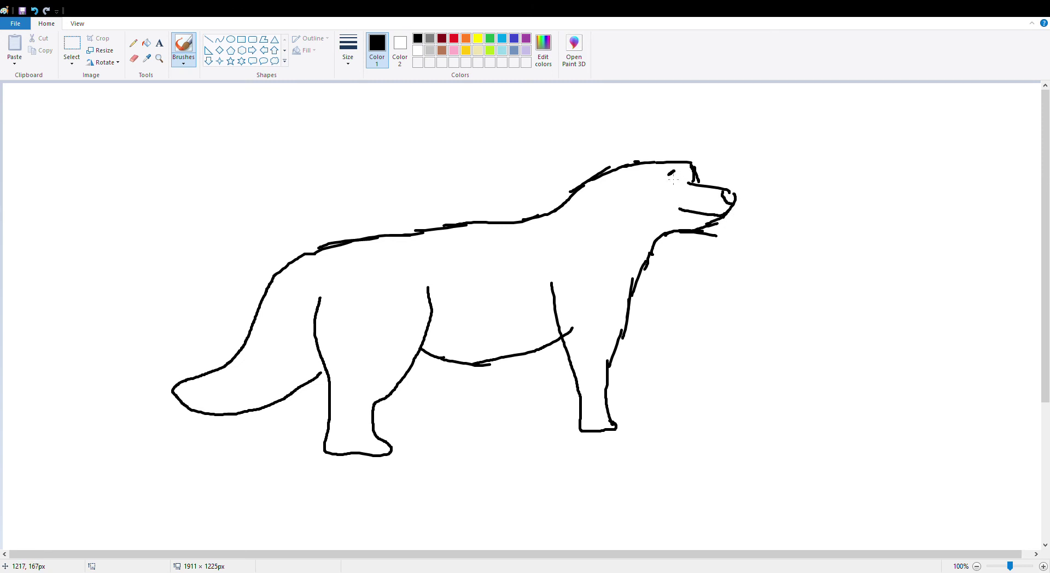
pyautogui.moveTo(629, 166)
pyautogui.mouseDown()
pyautogui.moveTo(625, 188)
pyautogui.moveTo(644, 191)
pyautogui.moveTo(652, 174)
pyautogui.mouseUp()
# Draw a small rounded anatomical outline under the belly, just in front of the hind leg.
pyautogui.scroll(-2, 415, 359)
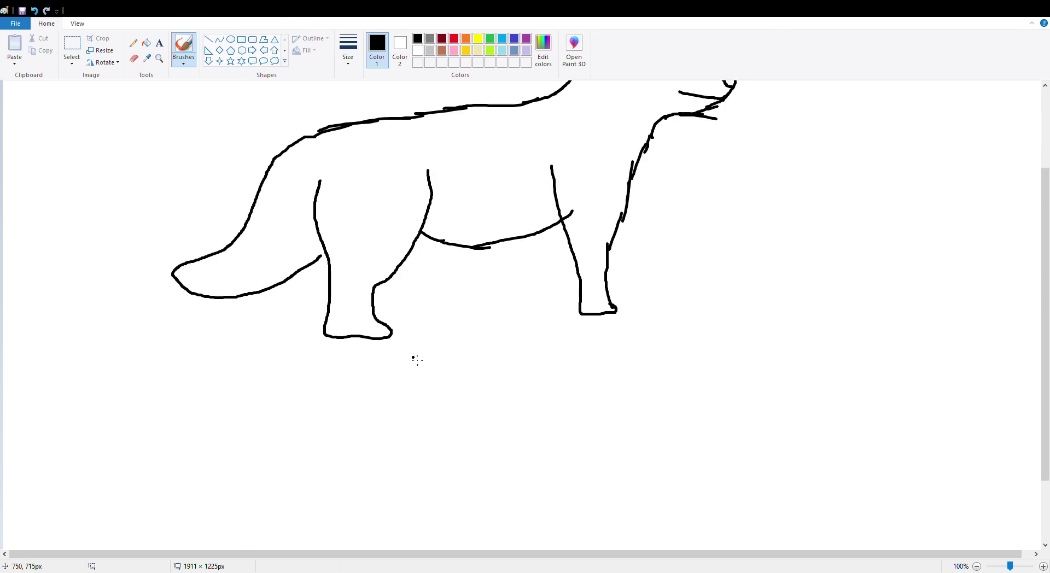
pyautogui.scroll(2, 397, 281)
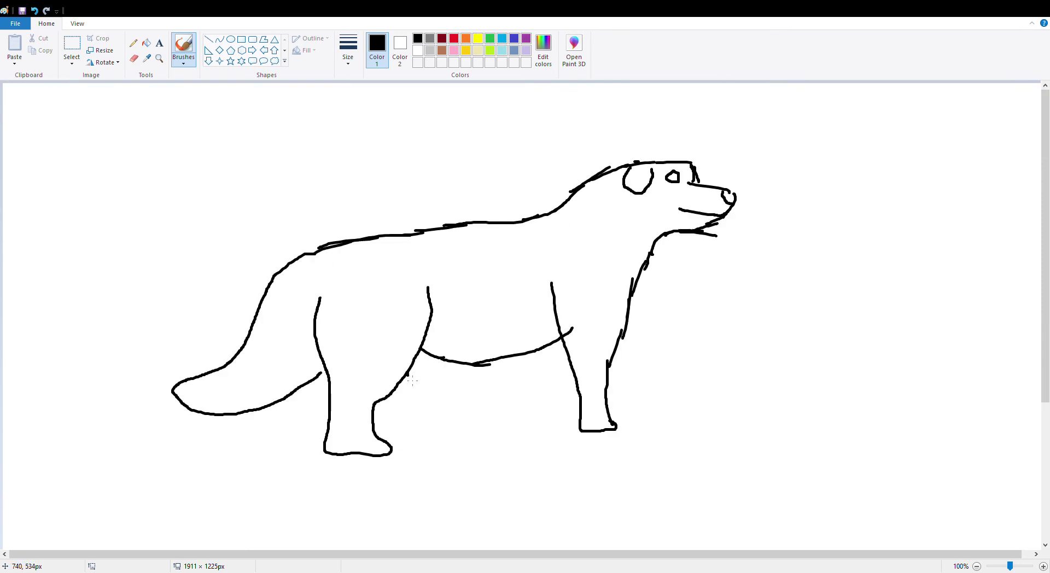
pyautogui.moveTo(408, 375); pyautogui.dragTo(421, 369)
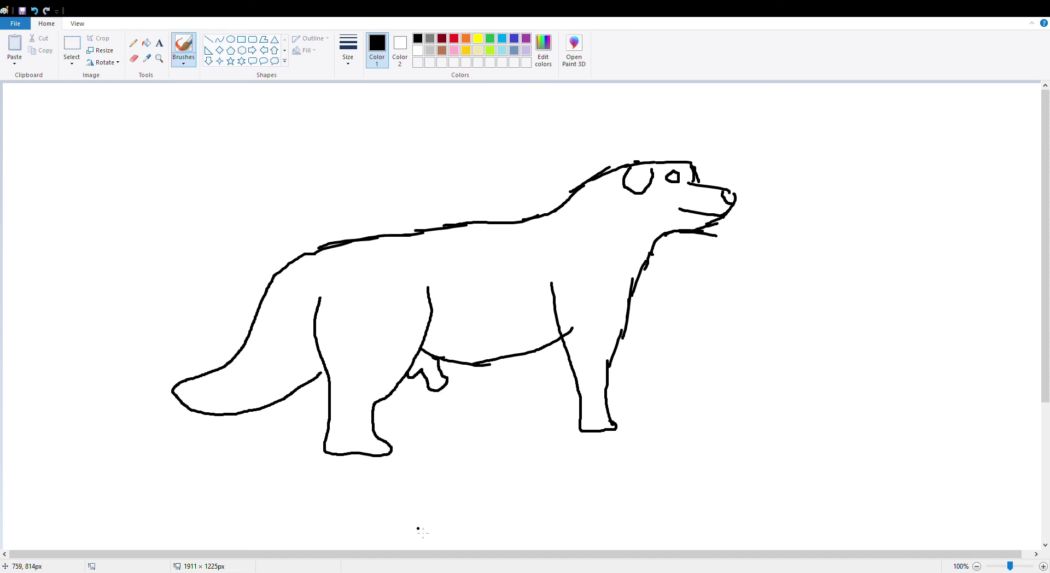
# Close the outline gap between tail and hind leg in black and fill the dog's body with a custom light tan, undoing the fill that spilled.
pyautogui.click(466, 51)
pyautogui.click(146, 43)
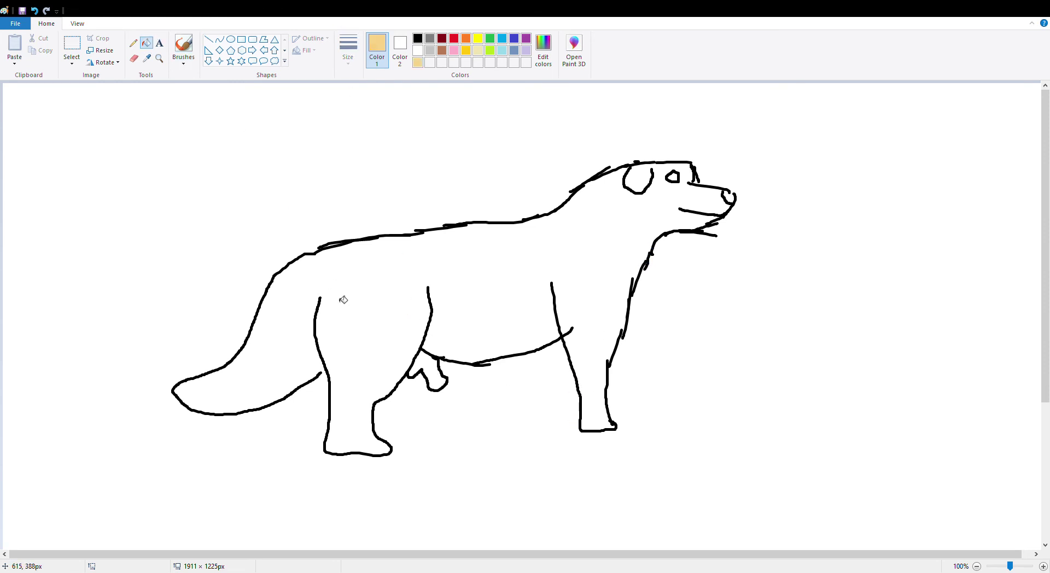
pyautogui.click(344, 300)
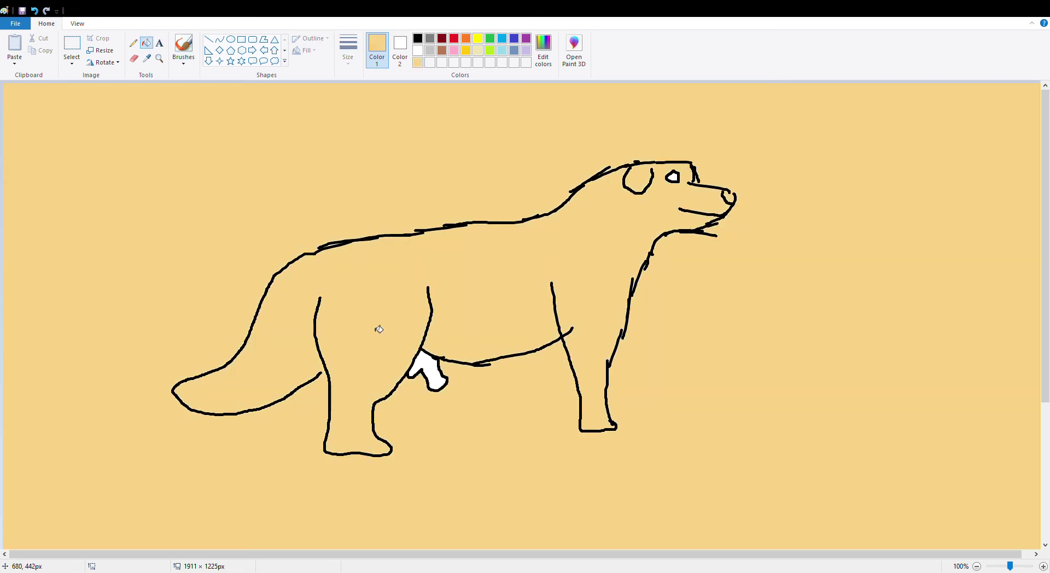
pyautogui.click(35, 10)
pyautogui.click(400, 49)
pyautogui.click(418, 38)
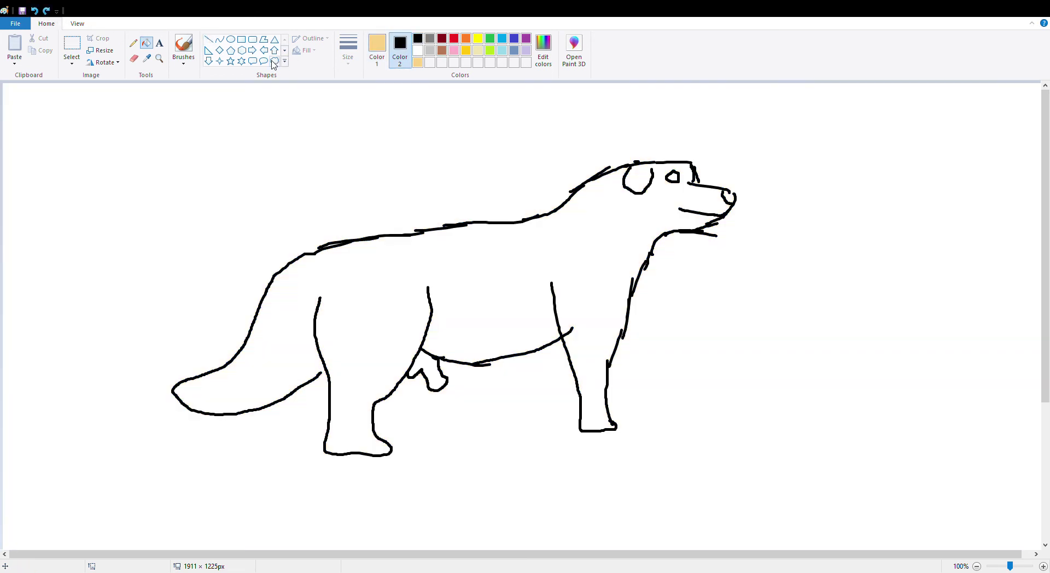
pyautogui.click(183, 48)
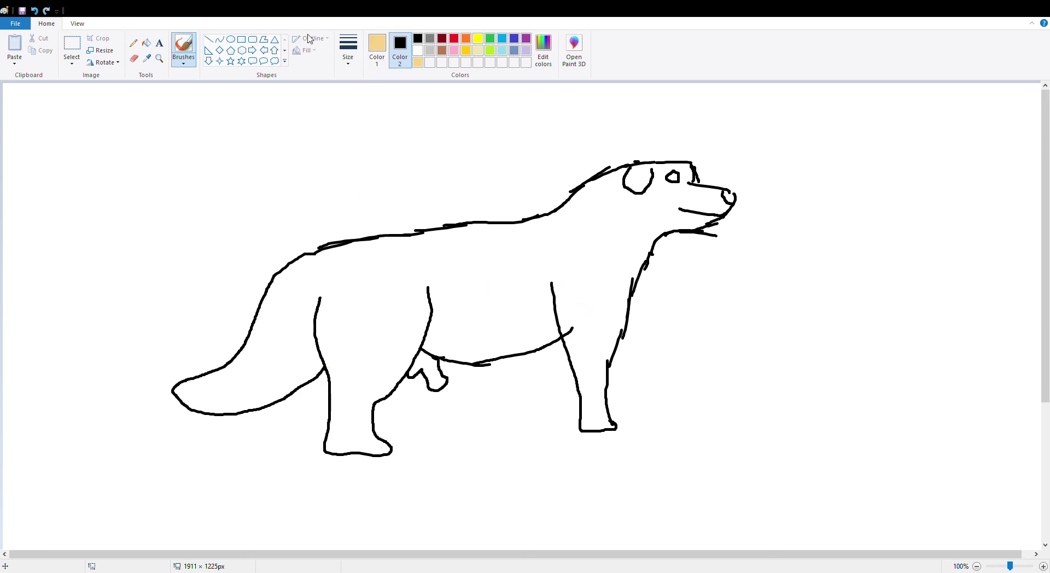
pyautogui.click(147, 44)
pyautogui.click(403, 287)
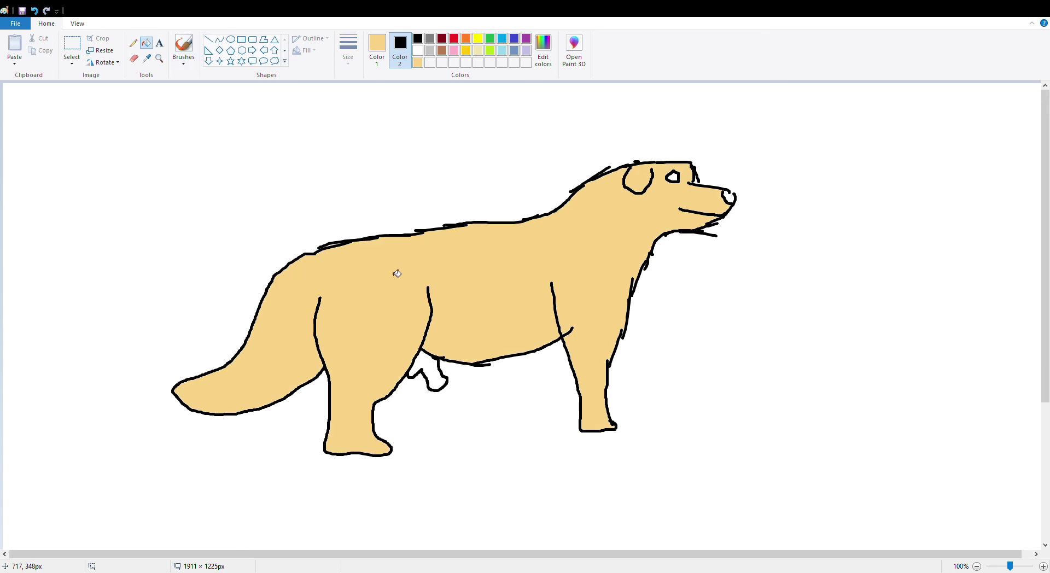
# Paint a black pupil in the eye and fill the small shape under the belly with light tan.
pyautogui.click(183, 48)
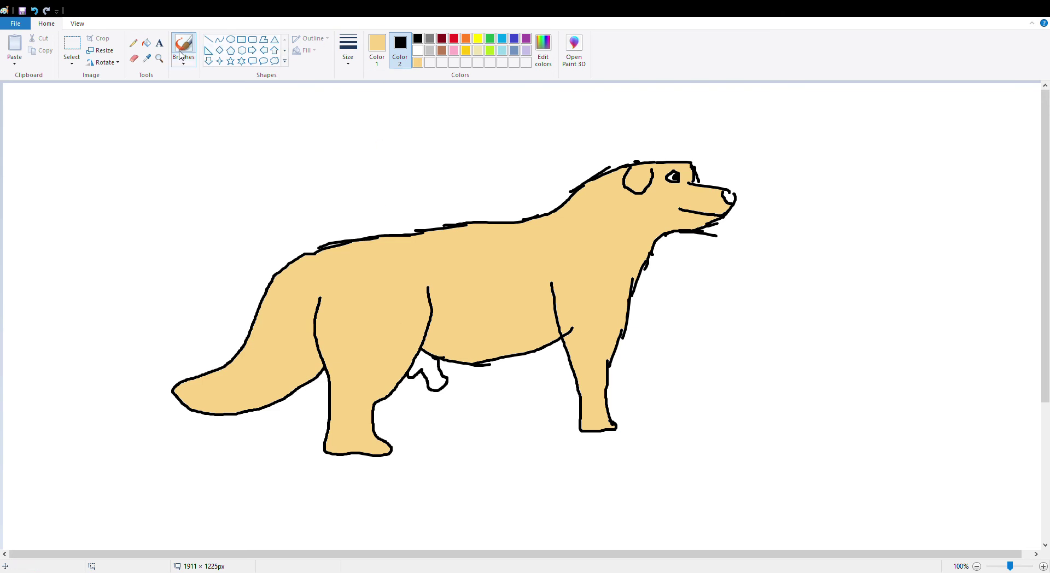
pyautogui.click(146, 44)
pyautogui.click(438, 384)
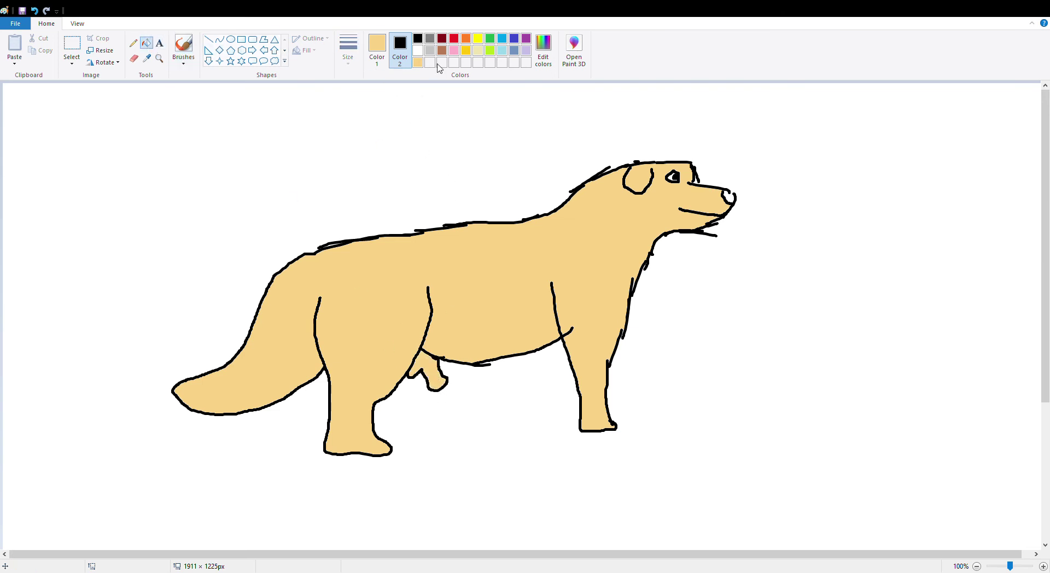
# Brush a rose-pink elongated outline at the end of the shape under the belly and fill it pink.
pyautogui.click(453, 52)
pyautogui.click(184, 46)
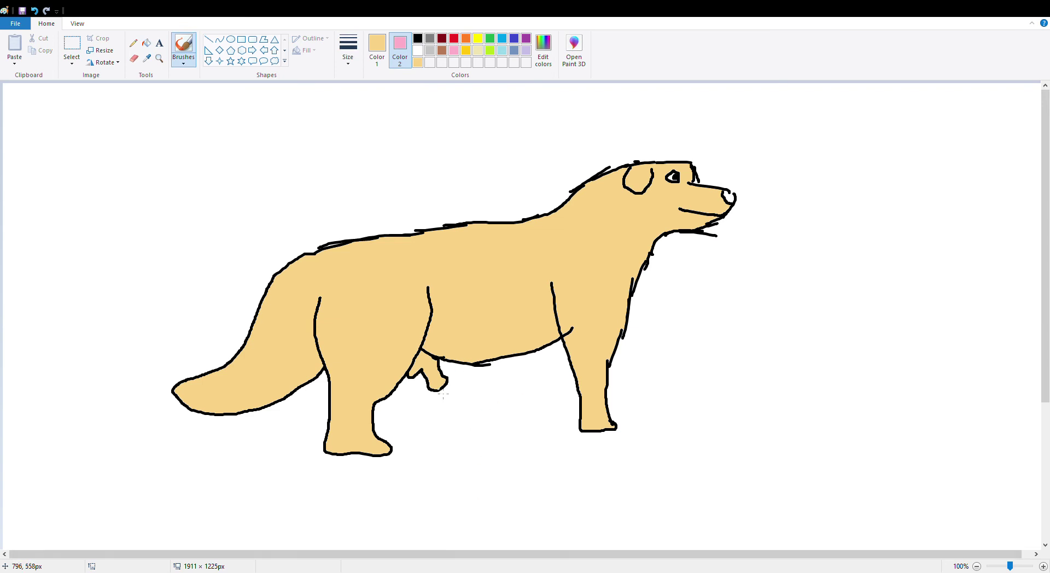
pyautogui.hotkey('ctrl', 'z')
pyautogui.moveTo(430, 390); pyautogui.dragTo(440, 402)
pyautogui.click(146, 43)
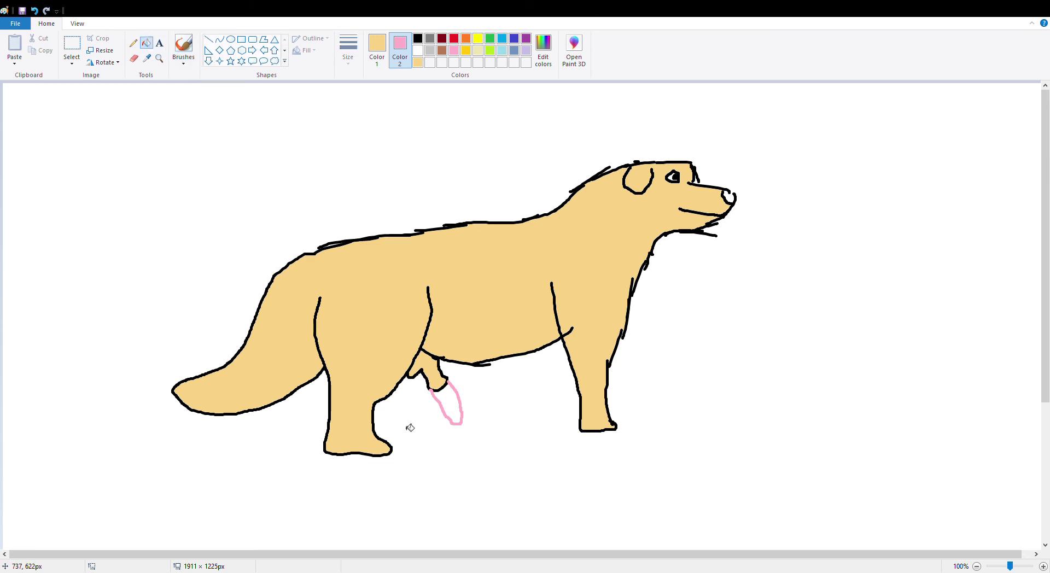
pyautogui.rightClick(446, 403)
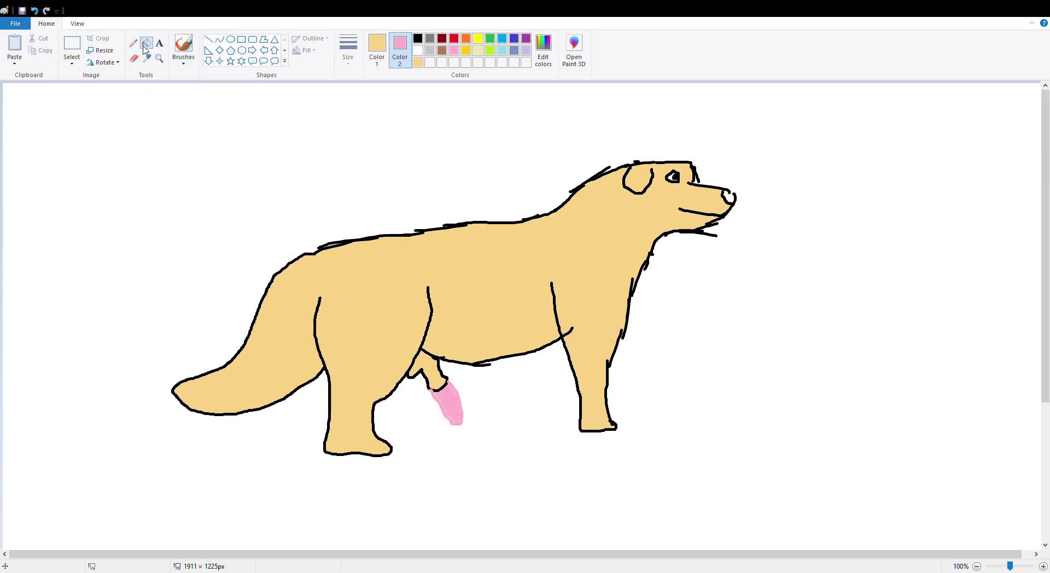
# Paint the dog's nose rose pink and set the main color to black for nostril dots.
pyautogui.click(183, 45)
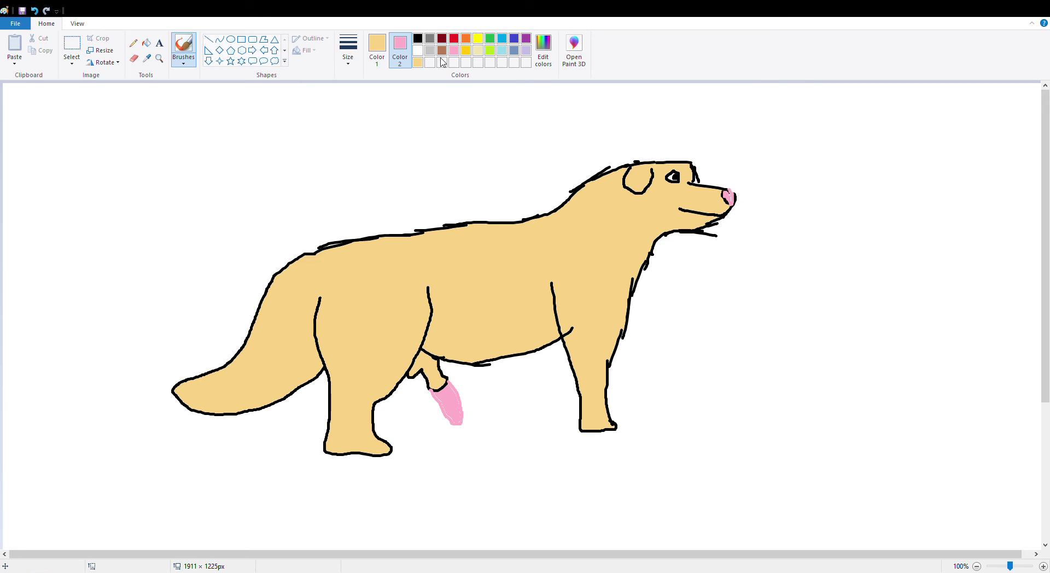
pyautogui.click(377, 50)
pyautogui.click(418, 38)
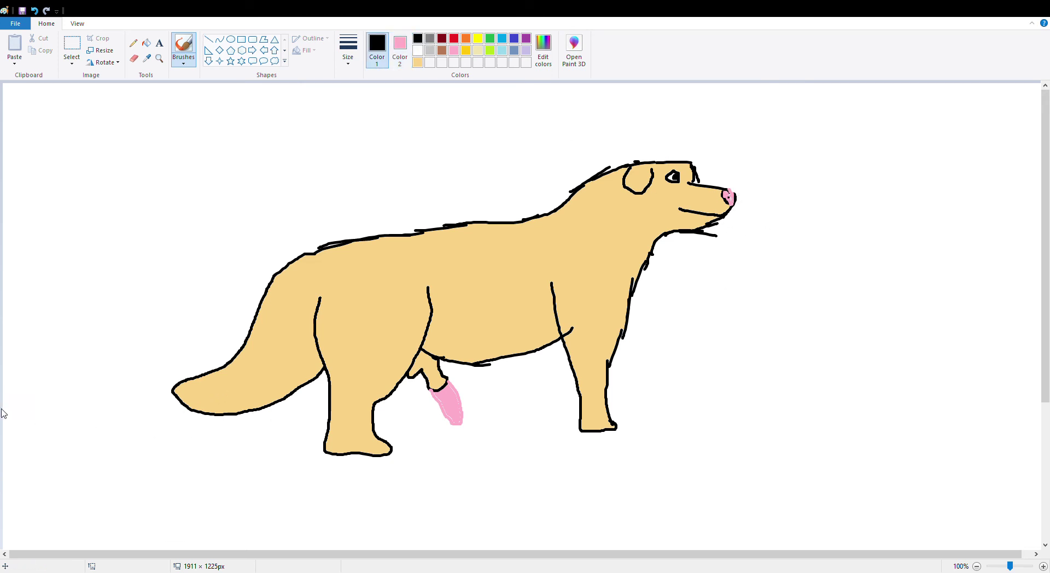
# Draw a black horizon line across the canvas behind the dog's legs and fill the ground below it green.
pyautogui.click(208, 39)
pyautogui.moveTo(3, 423); pyautogui.dragTo(1042, 424)
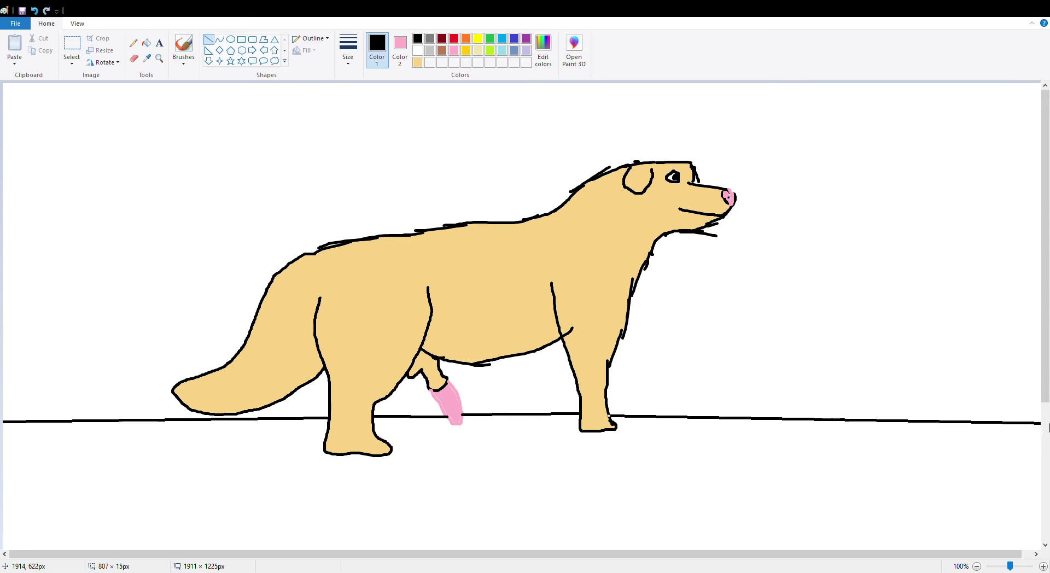
pyautogui.click(490, 38)
pyautogui.click(148, 44)
pyautogui.click(101, 479)
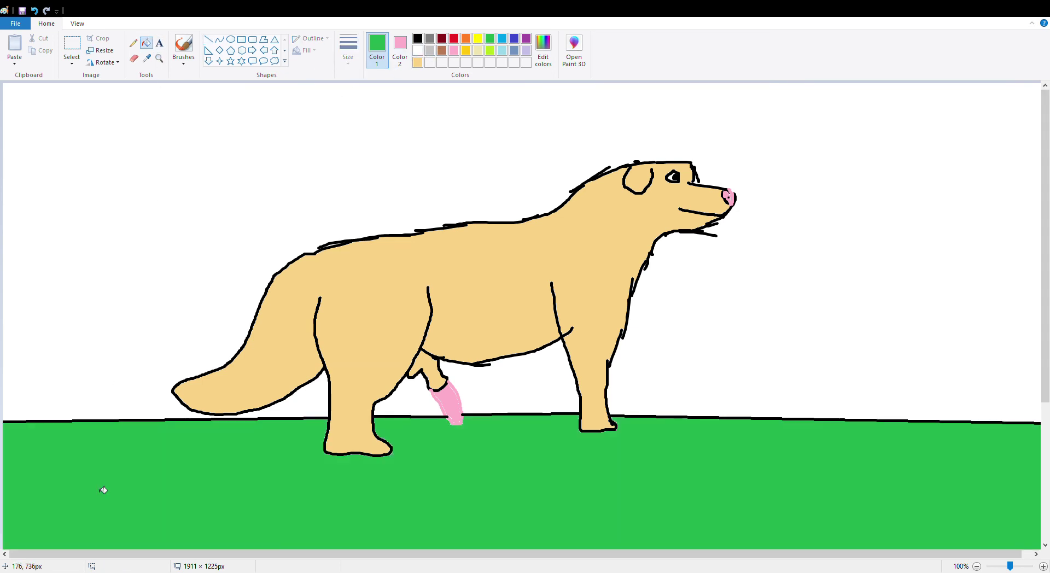
# Brush scattered short white dashes on the green ground below the dog's belly and save the picture.
pyautogui.click(418, 50)
pyautogui.click(184, 46)
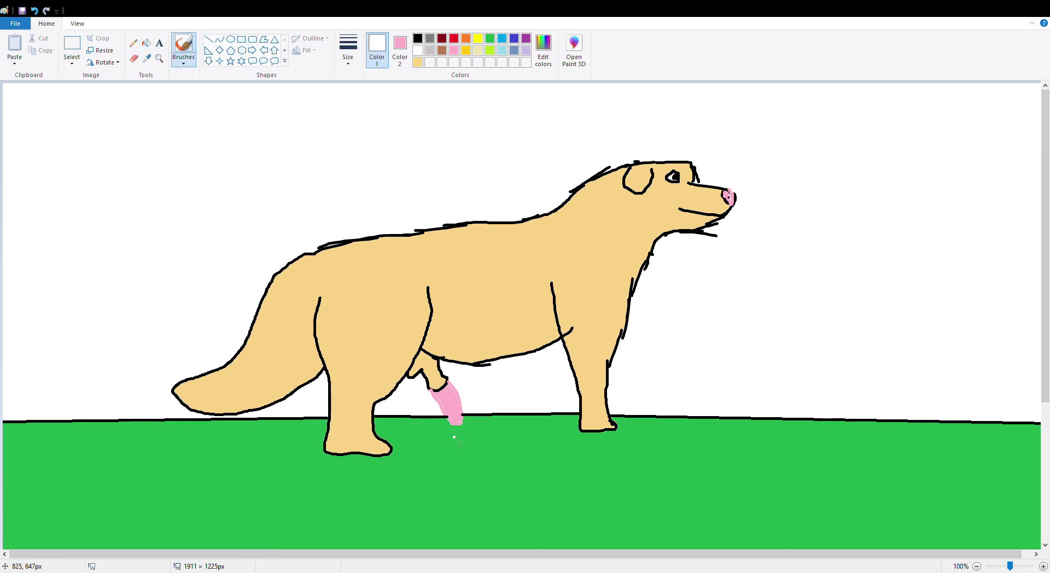
pyautogui.moveTo(489, 427)
pyautogui.mouseDown()
pyautogui.moveTo(459, 477)
pyautogui.moveTo(434, 464)
pyautogui.moveTo(437, 455)
pyautogui.moveTo(423, 485)
pyautogui.moveTo(455, 486)
pyautogui.mouseUp()
pyautogui.hotkey('ctrl', 's')
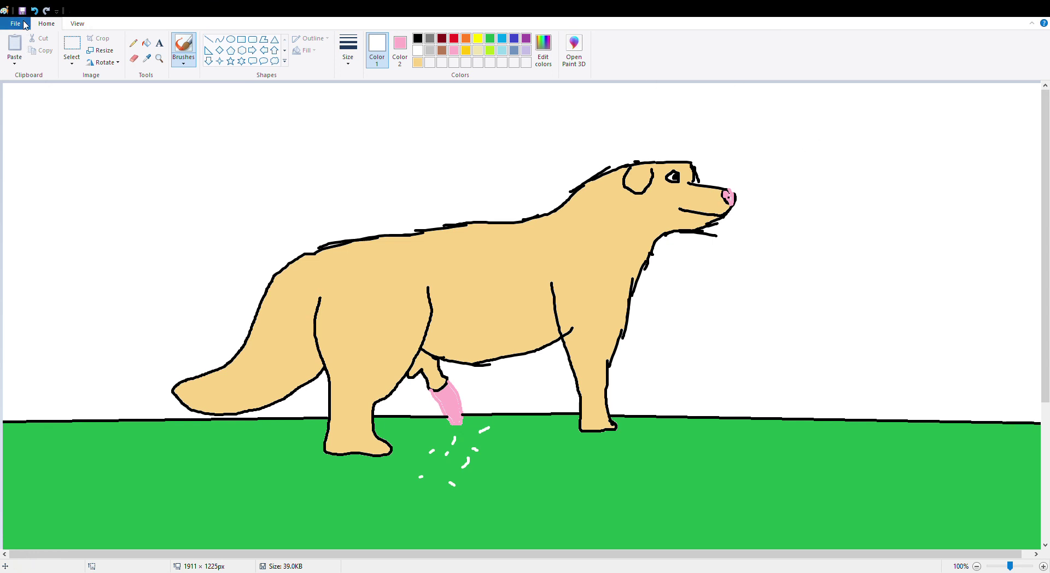
# Start a new blank canvas and draw a figure's upper arm edge, armpit and torso side in black.
pyautogui.hotkey('ctrl', 'n')
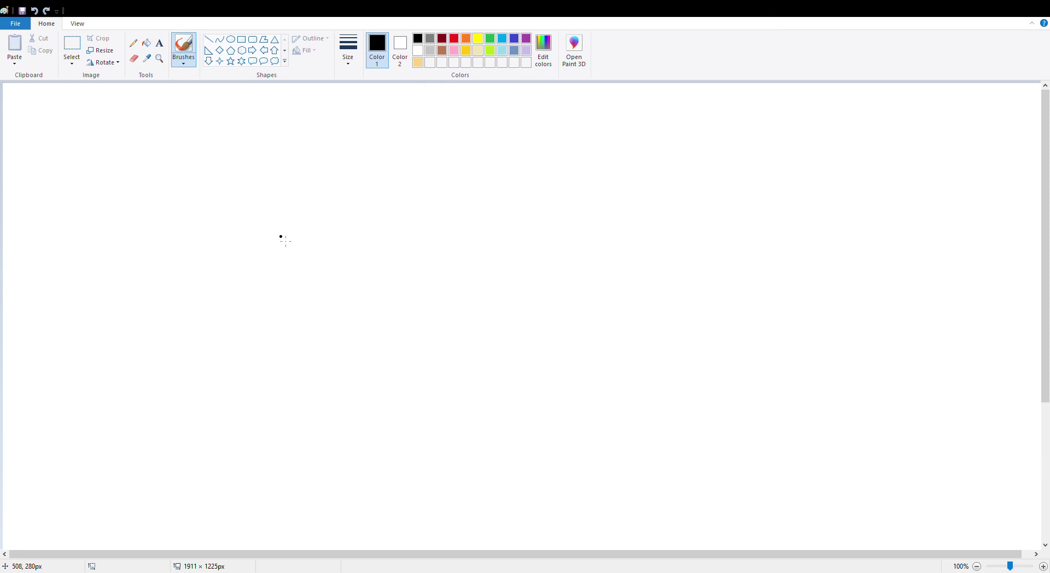
pyautogui.moveTo(272, 260)
pyautogui.mouseDown()
pyautogui.moveTo(302, 218)
pyautogui.moveTo(255, 264)
pyautogui.mouseUp()
pyautogui.moveTo(295, 230)
pyautogui.mouseDown()
pyautogui.moveTo(302, 217)
pyautogui.moveTo(300, 265)
pyautogui.moveTo(258, 410)
pyautogui.mouseUp()
pyautogui.moveTo(346, 389)
pyautogui.mouseDown()
pyautogui.moveTo(355, 367)
pyautogui.moveTo(334, 430)
pyautogui.mouseUp()
pyautogui.moveTo(355, 367); pyautogui.dragTo(356, 421)
pyautogui.moveTo(357, 378); pyautogui.dragTo(358, 424)
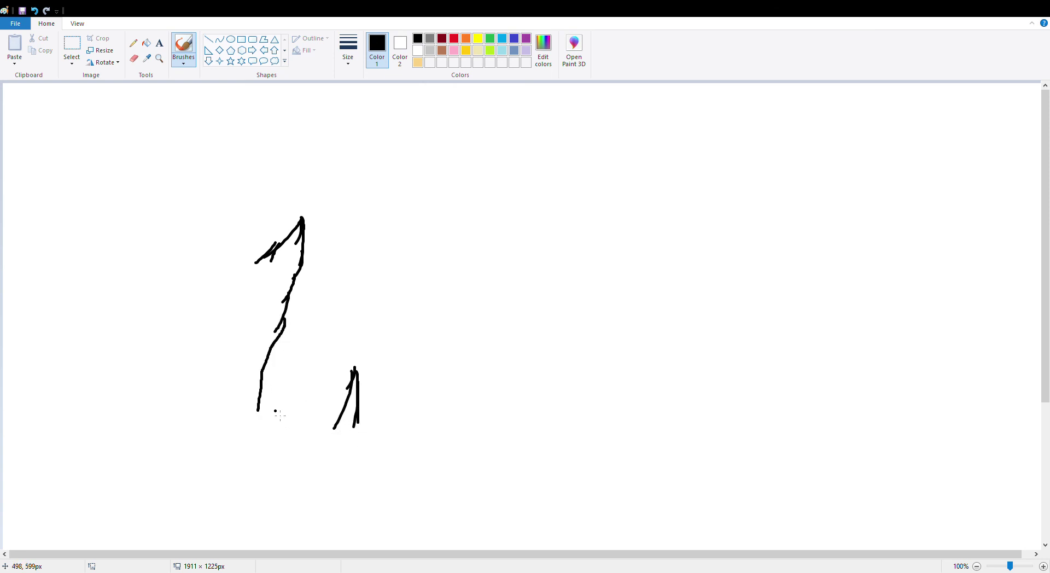
pyautogui.moveTo(257, 406); pyautogui.dragTo(261, 456)
pyautogui.moveTo(336, 427); pyautogui.dragTo(308, 465)
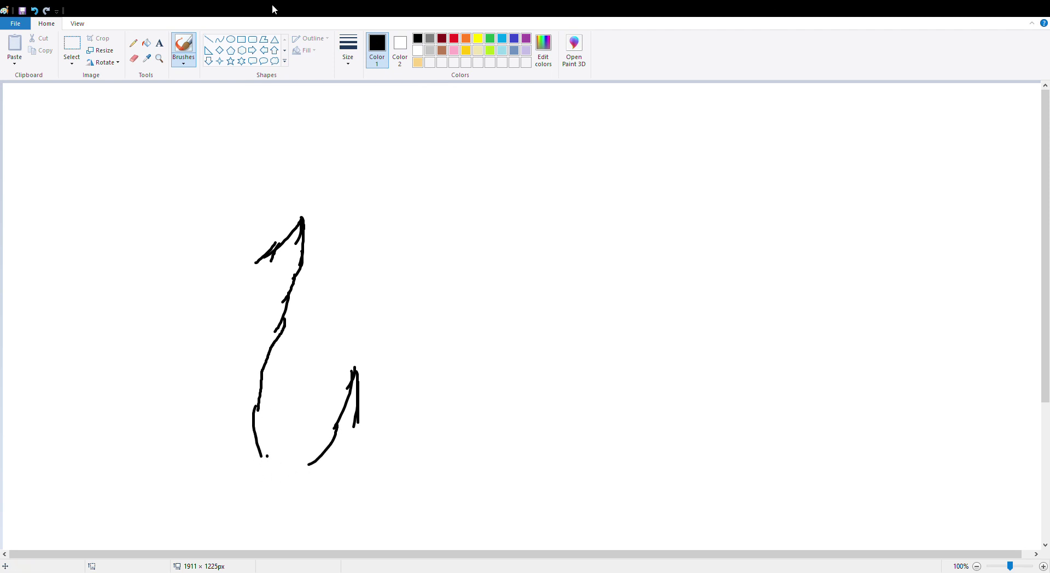
pyautogui.click(40, 12)
pyautogui.click(41, 12)
pyautogui.click(41, 11)
pyautogui.click(40, 12)
pyautogui.click(41, 12)
pyautogui.click(41, 12)
pyautogui.click(41, 12)
pyautogui.click(41, 11)
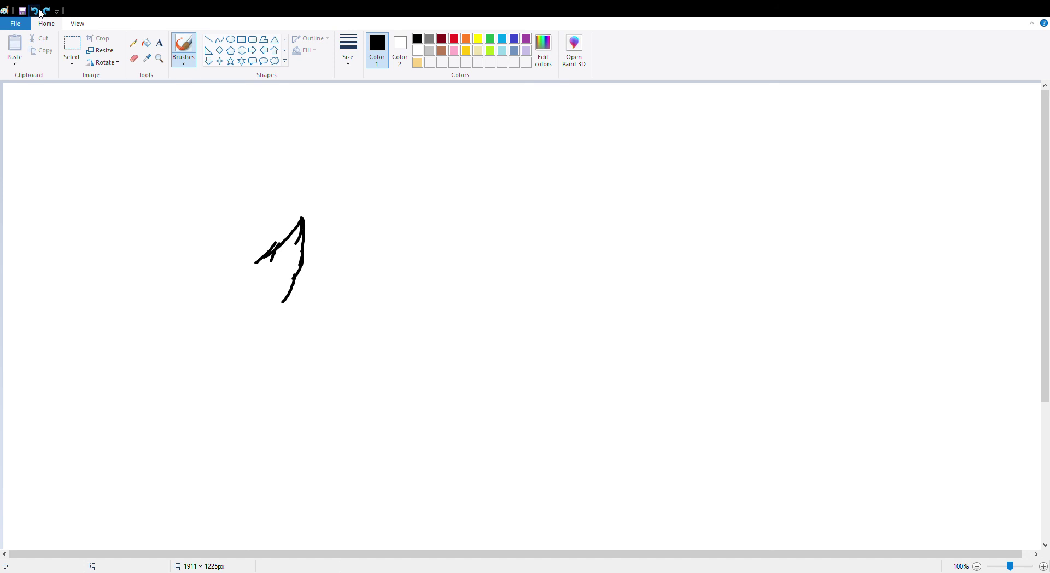
# Extend the torso side below the armpit down to the thigh and draw the opposite side of the torso and hip.
pyautogui.moveTo(305, 277)
pyautogui.mouseDown()
pyautogui.moveTo(301, 329)
pyautogui.moveTo(261, 435)
pyautogui.mouseUp()
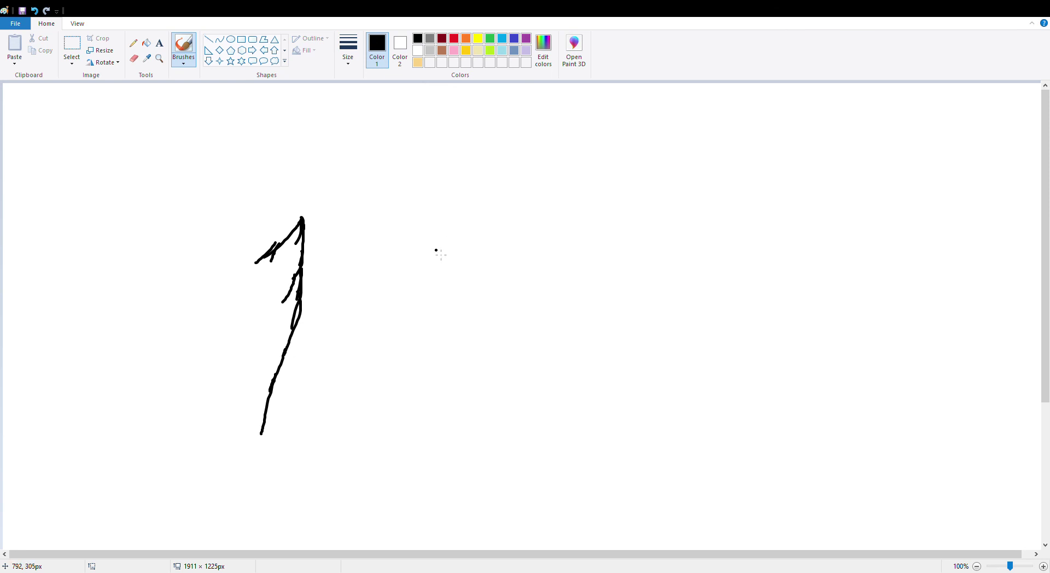
pyautogui.moveTo(455, 209)
pyautogui.mouseDown()
pyautogui.moveTo(455, 289)
pyautogui.moveTo(472, 429)
pyautogui.mouseUp()
pyautogui.moveTo(377, 407)
pyautogui.mouseDown()
pyautogui.moveTo(380, 460)
pyautogui.moveTo(397, 444)
pyautogui.moveTo(390, 467)
pyautogui.mouseUp()
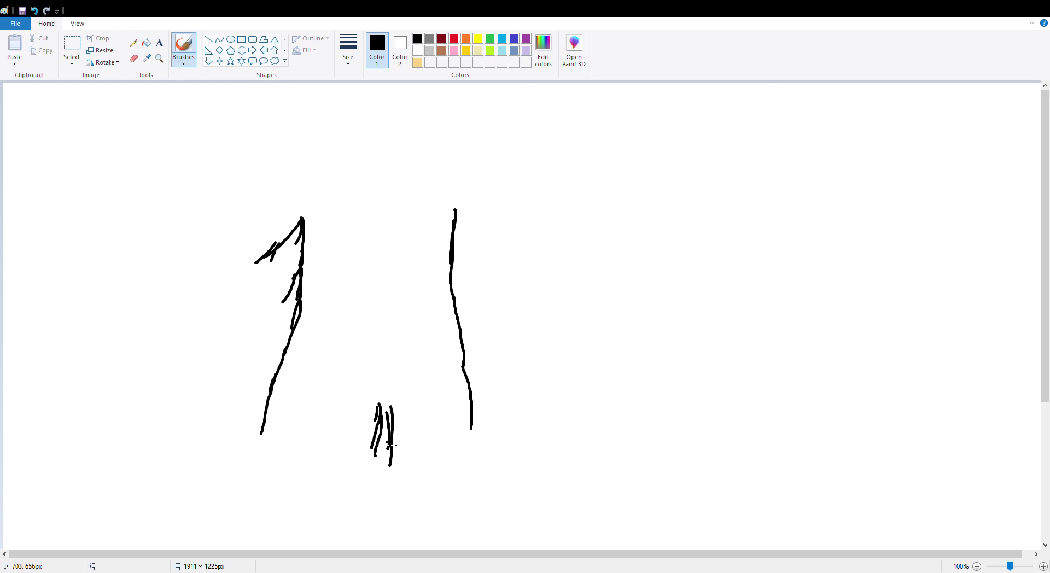
pyautogui.moveTo(386, 429)
pyautogui.mouseDown()
pyautogui.moveTo(392, 479)
pyautogui.moveTo(375, 455)
pyautogui.moveTo(366, 498)
pyautogui.mouseUp()
pyautogui.moveTo(375, 462); pyautogui.dragTo(370, 512)
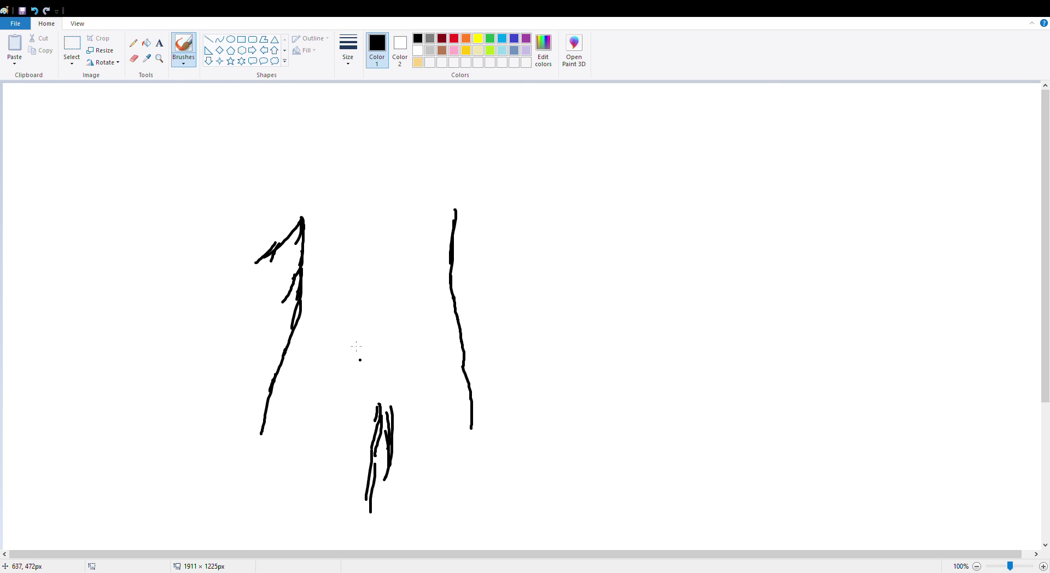
pyautogui.click(36, 11)
pyautogui.click(36, 11)
pyautogui.click(37, 11)
pyautogui.click(36, 11)
pyautogui.click(36, 11)
pyautogui.click(36, 11)
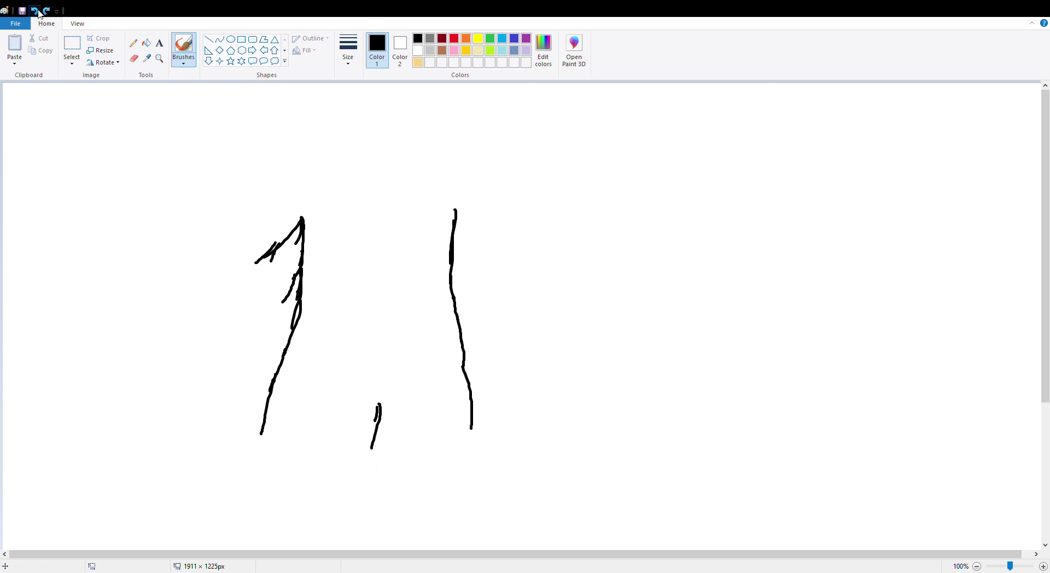
pyautogui.click(37, 11)
# Draw the inner edges of both legs from the crotch downward and extend the outer edges of both thighs.
pyautogui.moveTo(384, 408)
pyautogui.mouseDown()
pyautogui.moveTo(389, 434)
pyautogui.moveTo(377, 421)
pyautogui.moveTo(334, 512)
pyautogui.mouseUp()
pyautogui.moveTo(261, 434); pyautogui.dragTo(252, 542)
pyautogui.moveTo(340, 513); pyautogui.dragTo(324, 547)
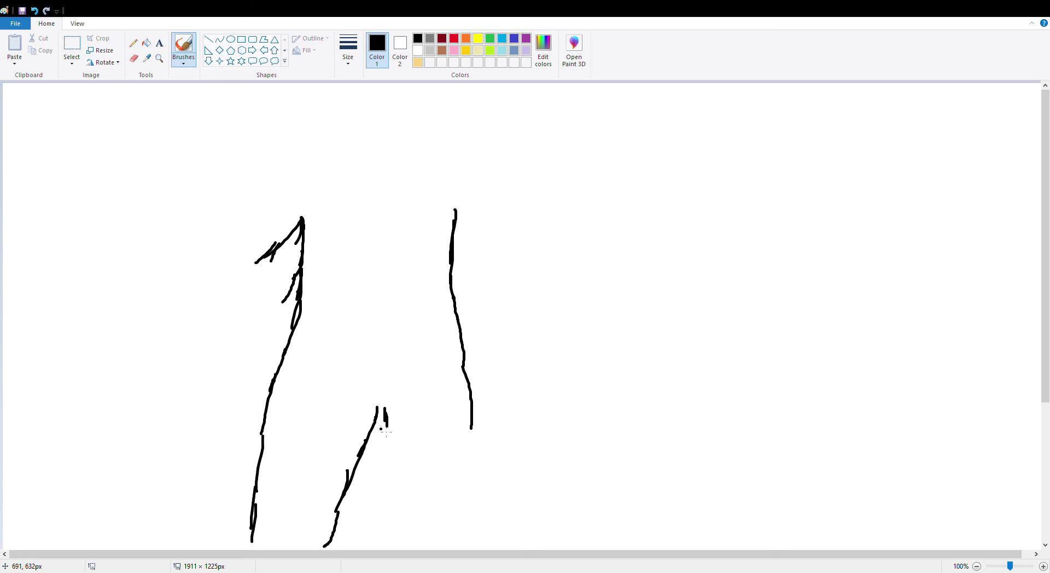
pyautogui.moveTo(386, 419)
pyautogui.mouseDown()
pyautogui.moveTo(385, 477)
pyautogui.moveTo(410, 564)
pyautogui.mouseUp()
pyautogui.moveTo(470, 430); pyautogui.dragTo(471, 549)
# Draw the waistline across the hips and the curved lower edges of a pair of briefs meeting at the crotch.
pyautogui.moveTo(287, 351); pyautogui.dragTo(463, 355)
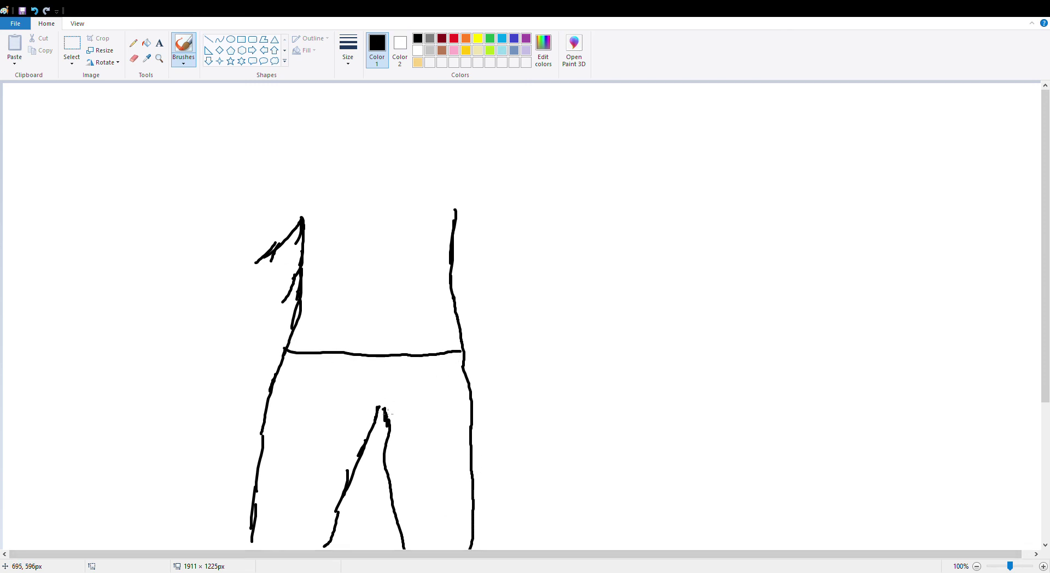
pyautogui.moveTo(387, 411)
pyautogui.mouseDown()
pyautogui.moveTo(468, 393)
pyautogui.moveTo(375, 418)
pyautogui.moveTo(279, 367)
pyautogui.mouseUp()
pyautogui.click(361, 394)
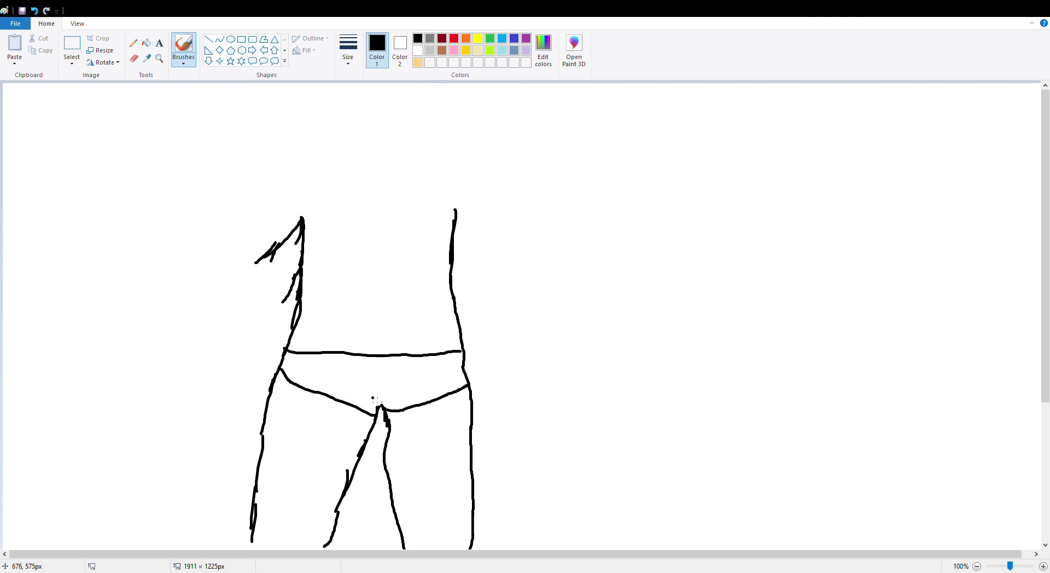
pyautogui.moveTo(380, 371)
pyautogui.mouseDown()
pyautogui.moveTo(387, 393)
pyautogui.moveTo(361, 390)
pyautogui.mouseUp()
pyautogui.click(35, 11)
pyautogui.click(35, 11)
pyautogui.click(35, 11)
pyautogui.click(35, 11)
pyautogui.click(35, 11)
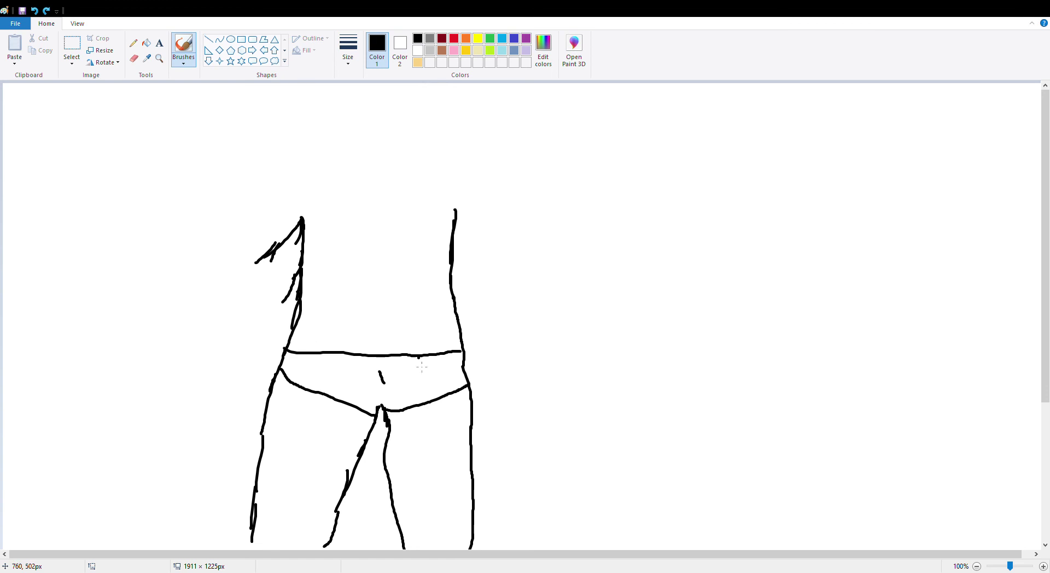
pyautogui.click(35, 11)
# Scribble freehand strokes over the briefs and across the figure, and clear the entire canvas.
pyautogui.moveTo(401, 385)
pyautogui.mouseDown()
pyautogui.moveTo(410, 401)
pyautogui.moveTo(397, 407)
pyautogui.moveTo(417, 411)
pyautogui.moveTo(383, 408)
pyautogui.moveTo(391, 397)
pyautogui.mouseUp()
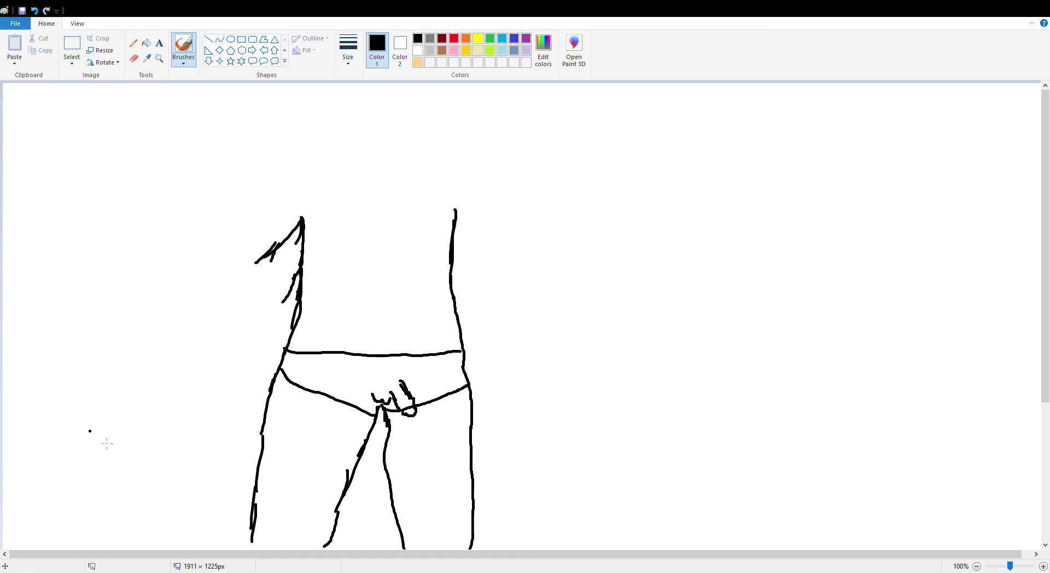
pyautogui.moveTo(3, 533)
pyautogui.mouseDown()
pyautogui.moveTo(855, 415)
pyautogui.moveTo(3, 163)
pyautogui.mouseUp()
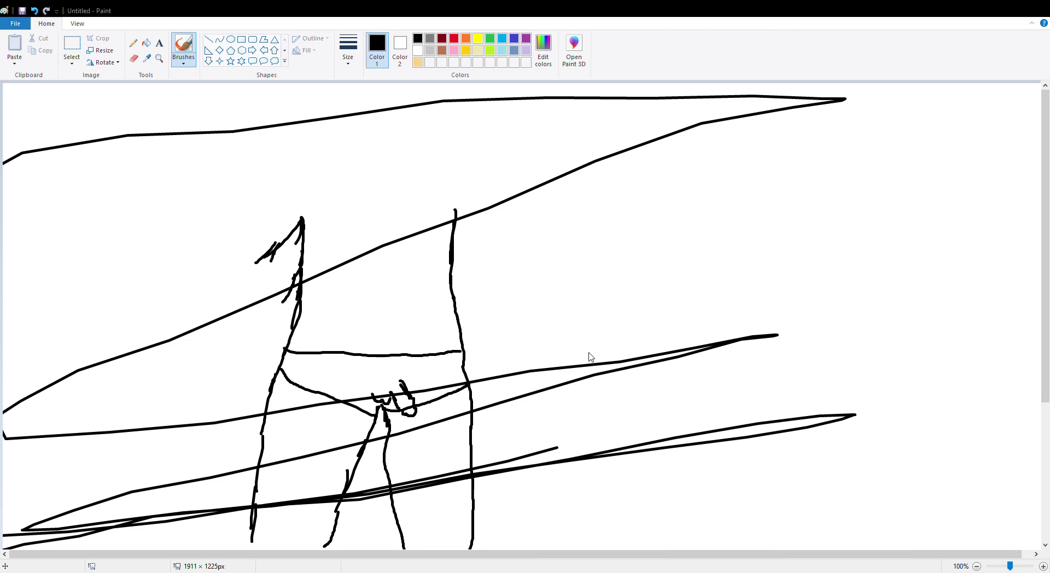
pyautogui.hotkey('ctrl', 'a')
pyautogui.press('Delete')
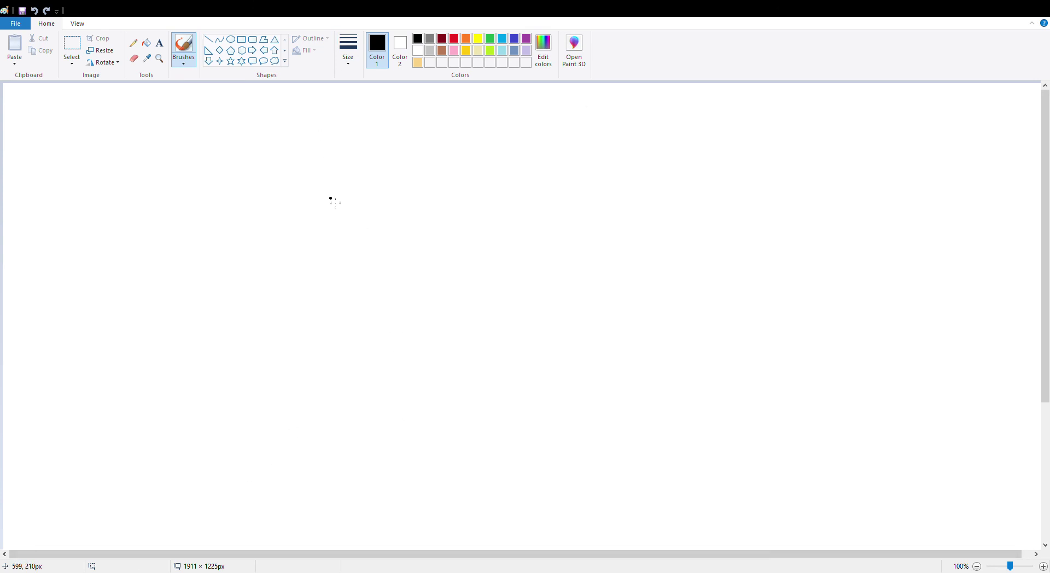
# Draw the two inward-curving sides of a new torso in black on the blank canvas.
pyautogui.moveTo(321, 193); pyautogui.dragTo(279, 408)
pyautogui.moveTo(573, 193); pyautogui.dragTo(541, 458)
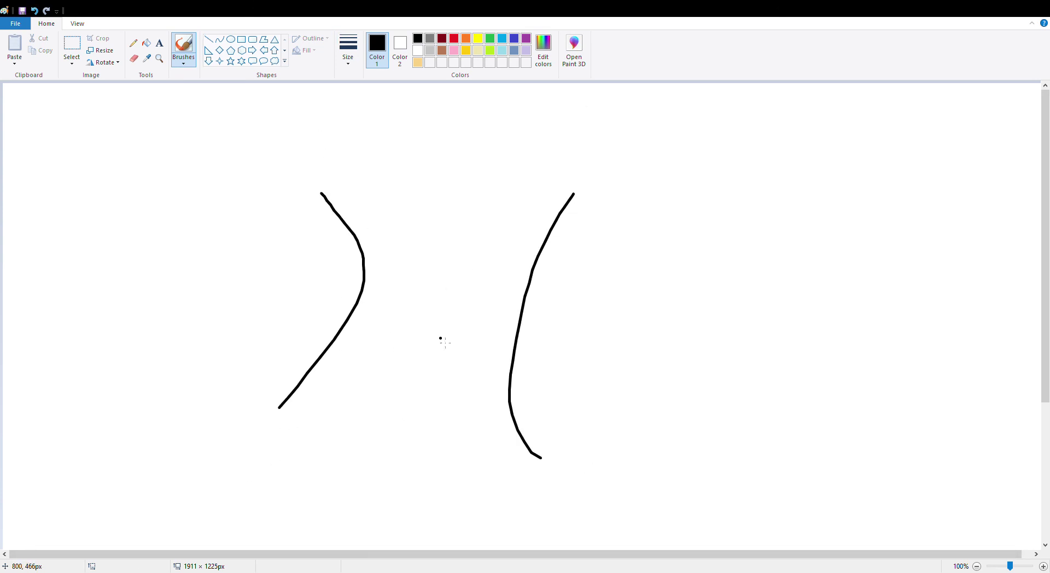
pyautogui.moveTo(372, 227); pyautogui.dragTo(394, 301)
pyautogui.moveTo(455, 246); pyautogui.dragTo(332, 321)
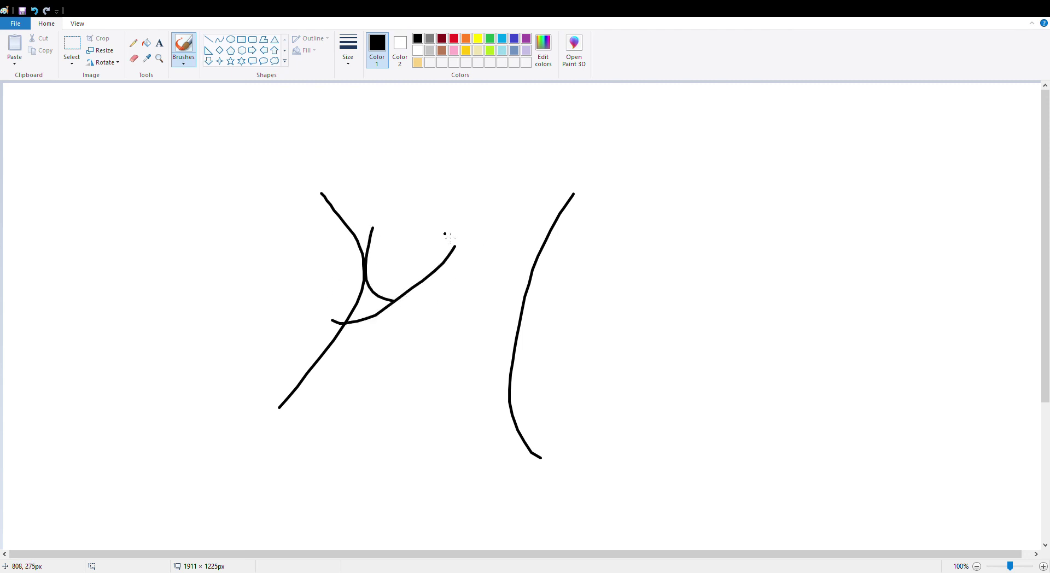
pyautogui.click(34, 10)
pyautogui.click(34, 10)
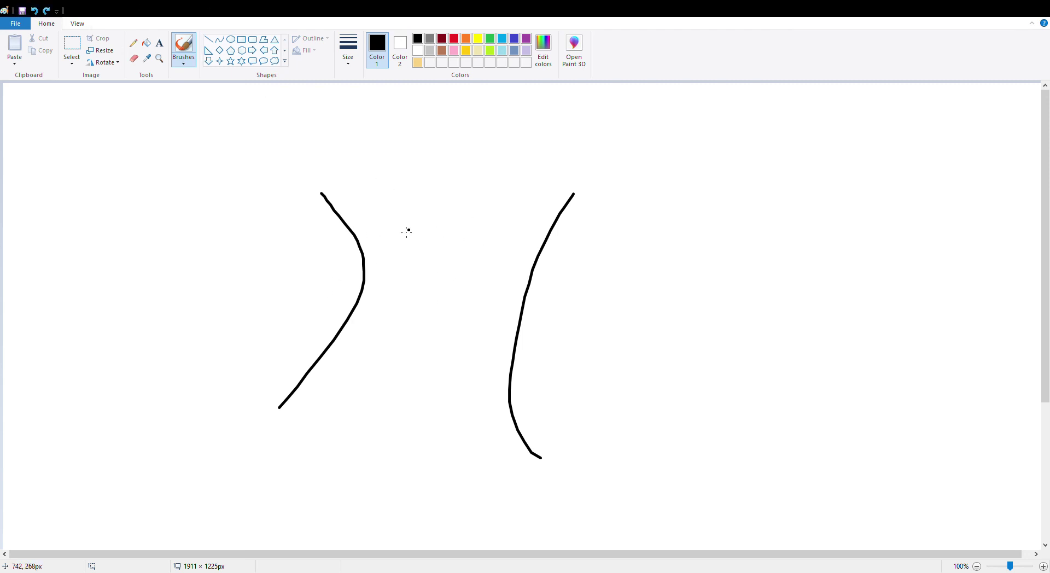
# Draw two rounded chest curves side by side between the upper torso lines, with a small curved mark in each.
pyautogui.moveTo(351, 200)
pyautogui.mouseDown()
pyautogui.moveTo(373, 238)
pyautogui.moveTo(388, 242)
pyautogui.mouseUp()
pyautogui.moveTo(441, 195)
pyautogui.mouseDown()
pyautogui.moveTo(435, 226)
pyautogui.moveTo(373, 238)
pyautogui.mouseUp()
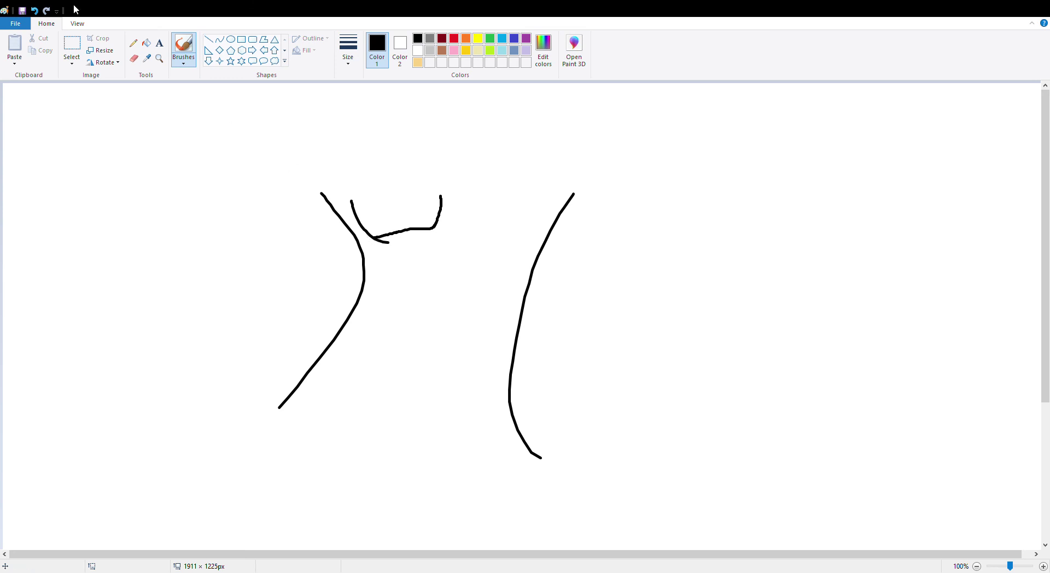
pyautogui.click(34, 11)
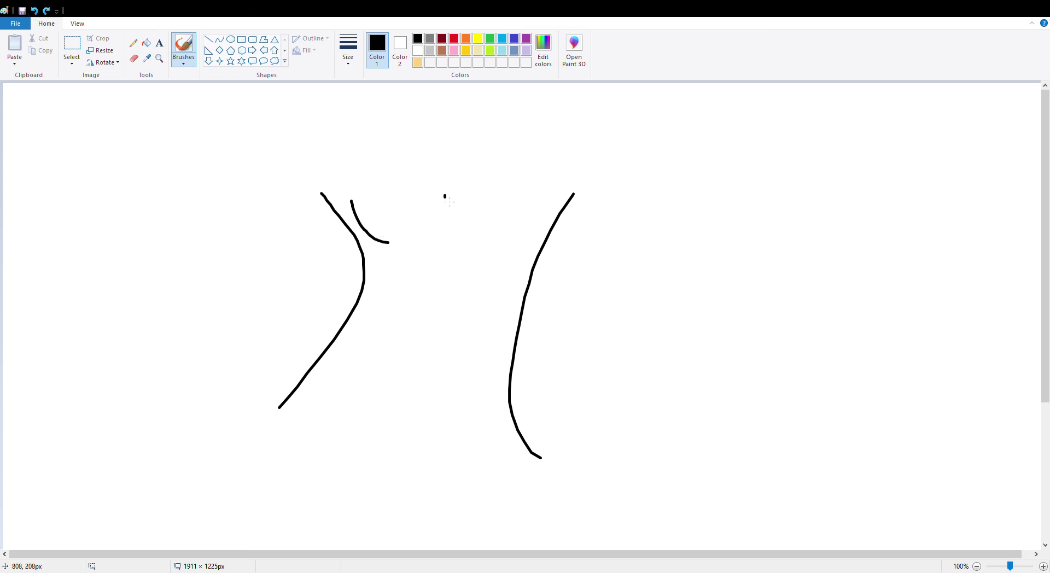
pyautogui.moveTo(446, 195)
pyautogui.mouseDown()
pyautogui.moveTo(434, 222)
pyautogui.moveTo(370, 239)
pyautogui.mouseUp()
pyautogui.moveTo(451, 193); pyautogui.dragTo(495, 243)
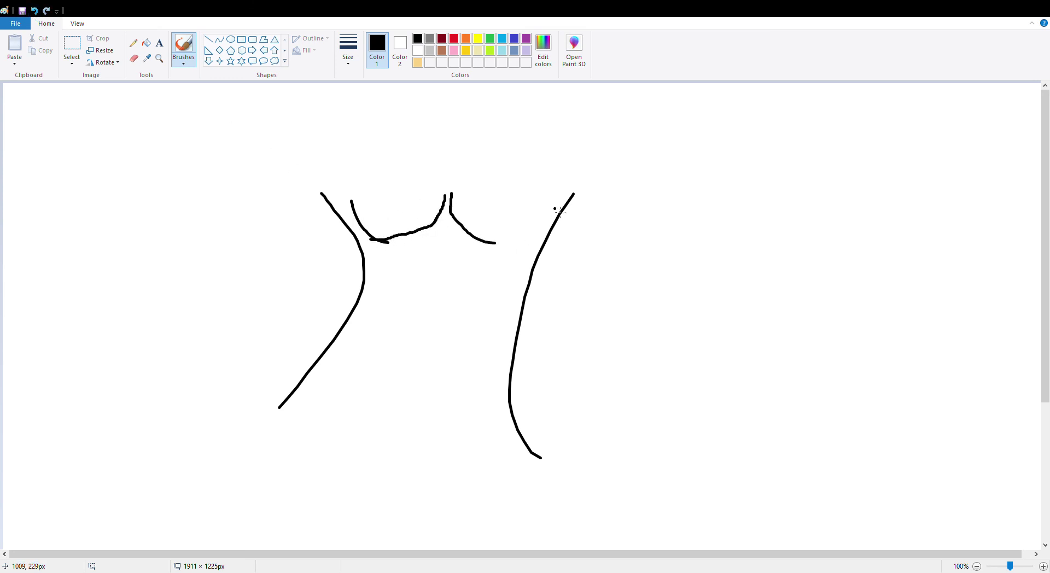
pyautogui.moveTo(548, 185)
pyautogui.mouseDown()
pyautogui.moveTo(541, 219)
pyautogui.moveTo(518, 242)
pyautogui.moveTo(490, 241)
pyautogui.mouseUp()
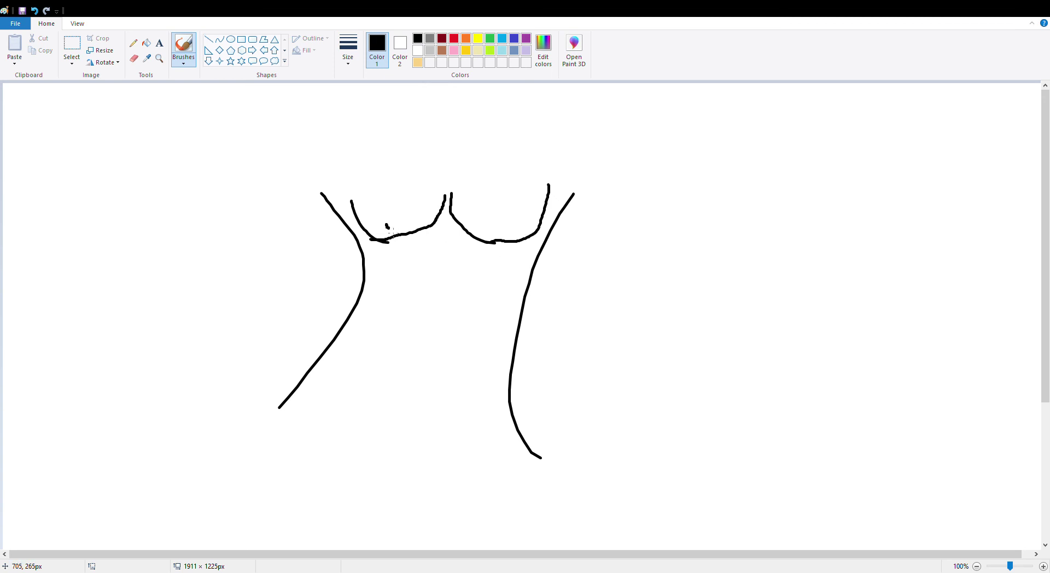
pyautogui.moveTo(387, 224); pyautogui.dragTo(395, 224)
pyautogui.moveTo(489, 226); pyautogui.dragTo(499, 226)
# Draw a small oval navel and extend the figure with curved hips and the inner edges of both thighs.
pyautogui.moveTo(418, 386)
pyautogui.mouseDown()
pyautogui.moveTo(406, 398)
pyautogui.moveTo(420, 383)
pyautogui.mouseUp()
pyautogui.moveTo(285, 406)
pyautogui.mouseDown()
pyautogui.moveTo(261, 435)
pyautogui.moveTo(246, 477)
pyautogui.moveTo(267, 548)
pyautogui.mouseUp()
pyautogui.moveTo(518, 432)
pyautogui.mouseDown()
pyautogui.moveTo(546, 477)
pyautogui.moveTo(508, 548)
pyautogui.mouseUp()
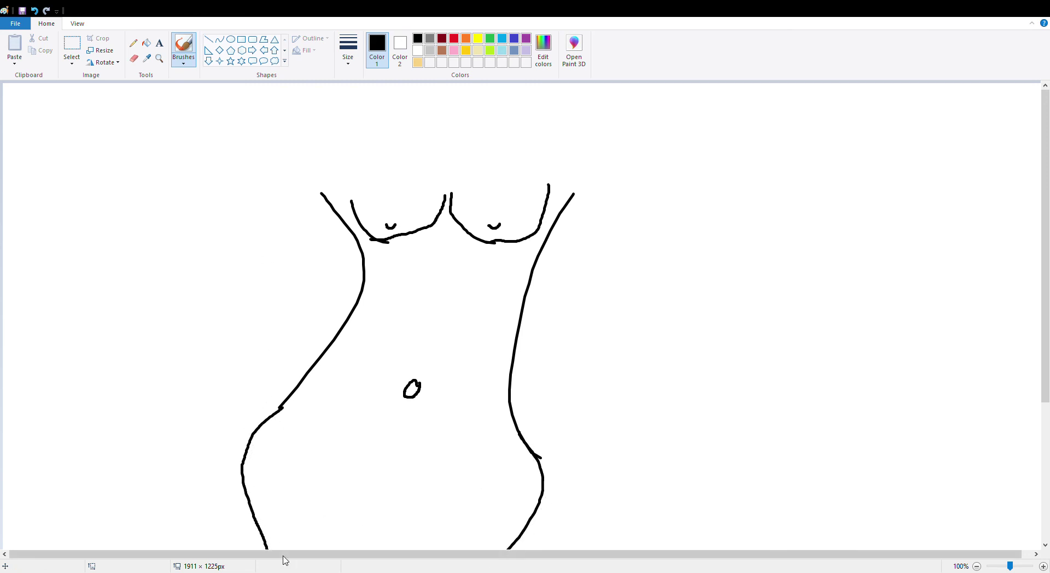
pyautogui.moveTo(388, 502)
pyautogui.mouseDown()
pyautogui.moveTo(367, 544)
pyautogui.moveTo(381, 538)
pyautogui.moveTo(361, 546)
pyautogui.mouseUp()
pyautogui.moveTo(389, 500); pyautogui.dragTo(419, 549)
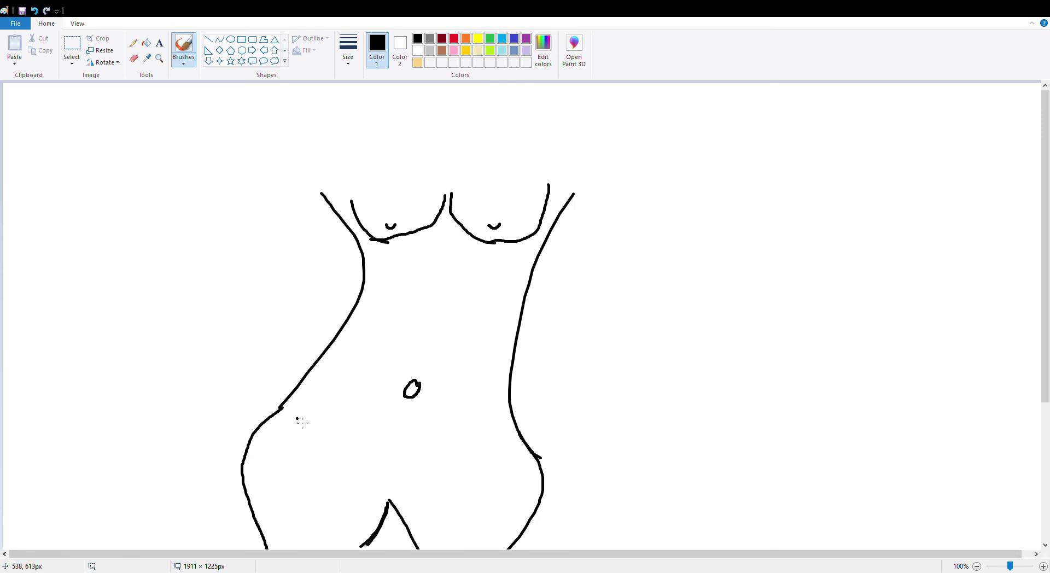
# Draw a curved waistline across the hips and the two leg openings of a pair of briefs.
pyautogui.moveTo(274, 404)
pyautogui.mouseDown()
pyautogui.moveTo(341, 431)
pyautogui.moveTo(424, 441)
pyautogui.moveTo(522, 427)
pyautogui.mouseUp()
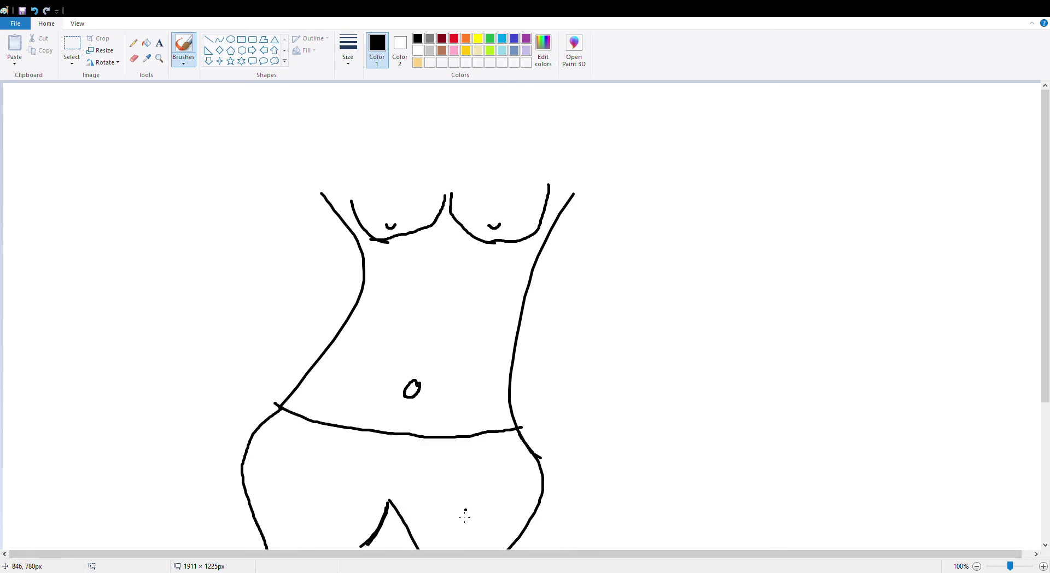
pyautogui.moveTo(414, 536); pyautogui.dragTo(541, 467)
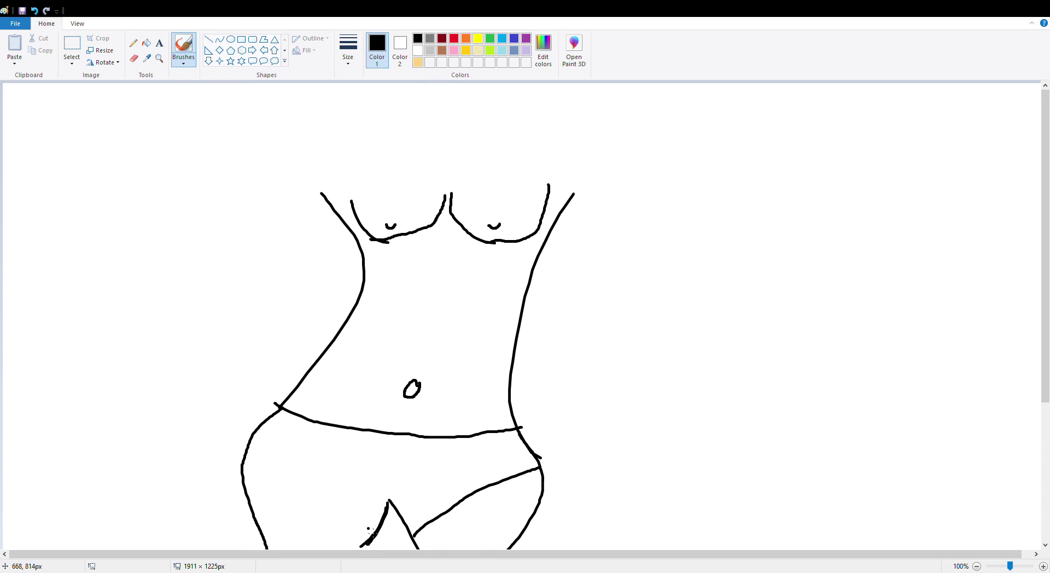
pyautogui.moveTo(368, 528)
pyautogui.mouseDown()
pyautogui.moveTo(321, 453)
pyautogui.moveTo(260, 411)
pyautogui.mouseUp()
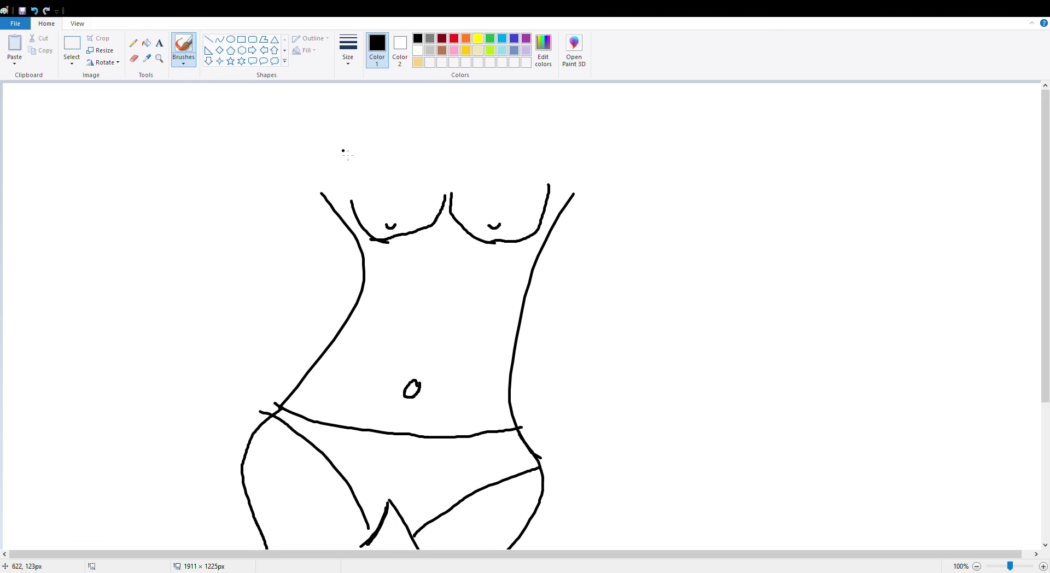
# Outline both arms and the shoulders in one continuous stroke around the upper torso, and clear the entire canvas.
pyautogui.moveTo(319, 197)
pyautogui.mouseDown()
pyautogui.moveTo(224, 330)
pyautogui.moveTo(121, 362)
pyautogui.moveTo(293, 136)
pyautogui.moveTo(660, 105)
pyautogui.moveTo(550, 170)
pyautogui.mouseUp()
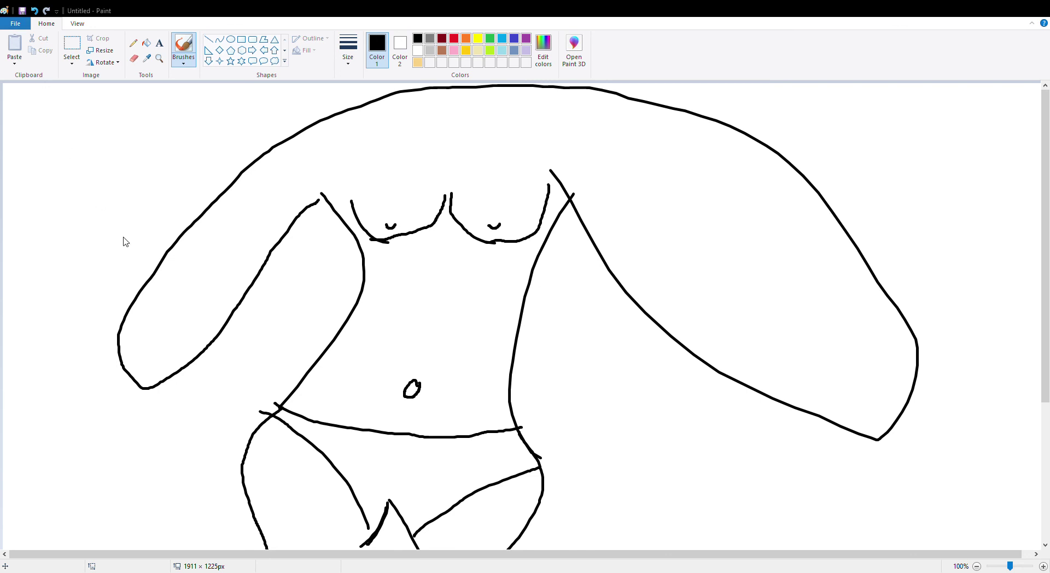
pyautogui.hotkey('ctrl', 'a')
pyautogui.press('Delete')
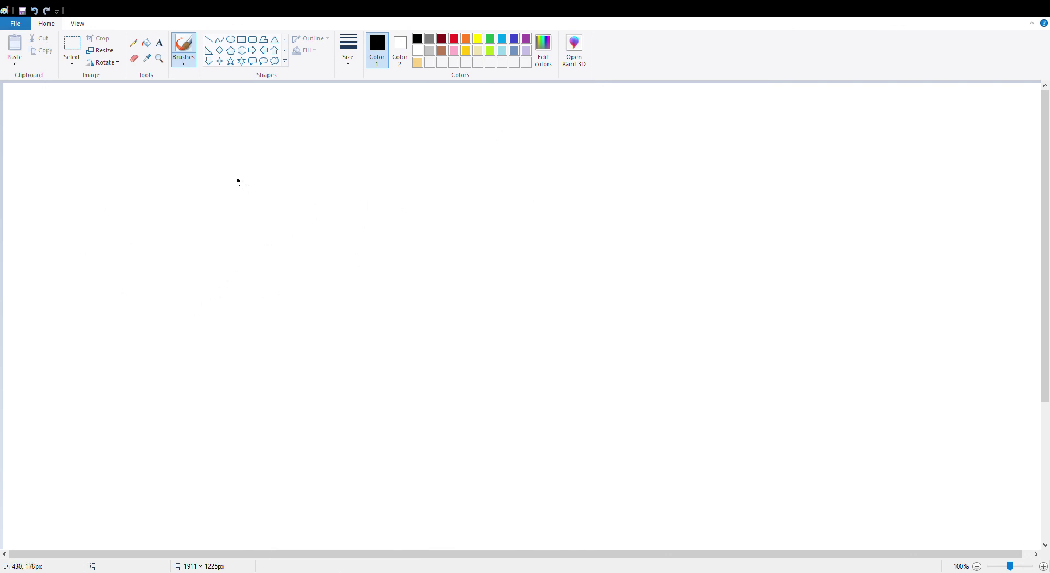
pyautogui.moveTo(213, 188)
pyautogui.mouseDown()
pyautogui.moveTo(229, 295)
pyautogui.moveTo(206, 427)
pyautogui.mouseUp()
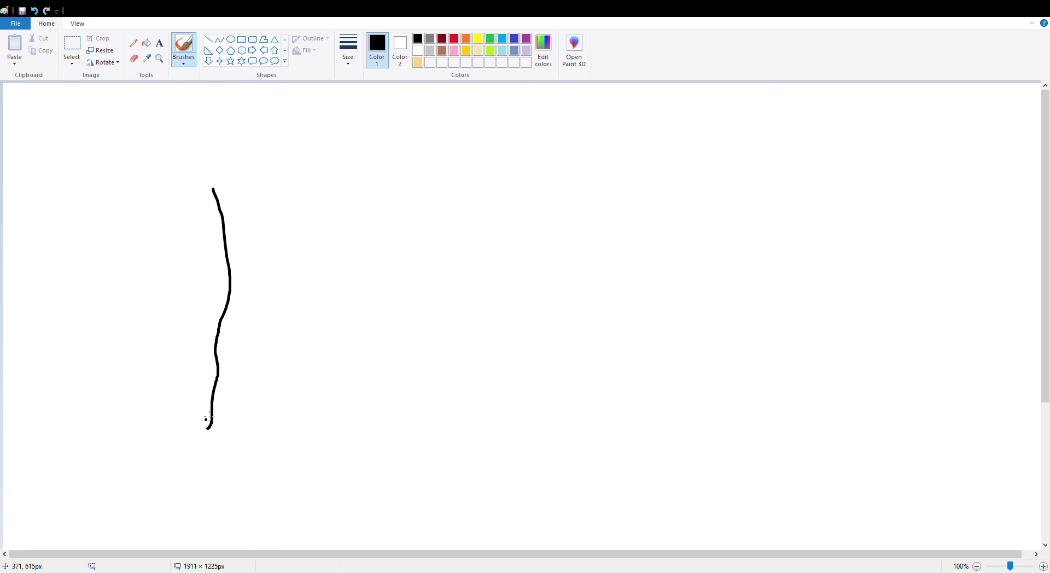
pyautogui.click(34, 10)
pyautogui.click(332, 405)
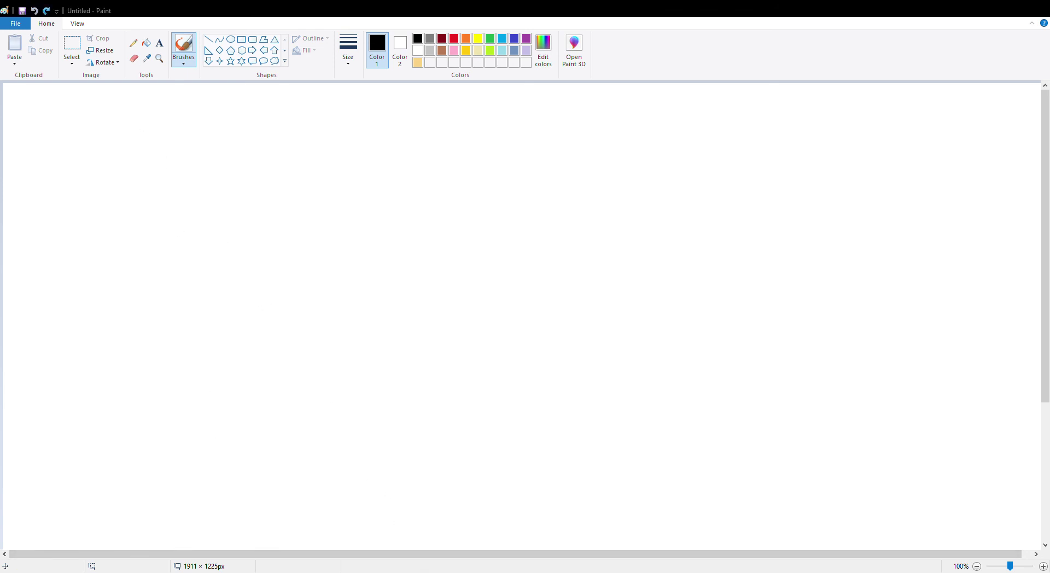